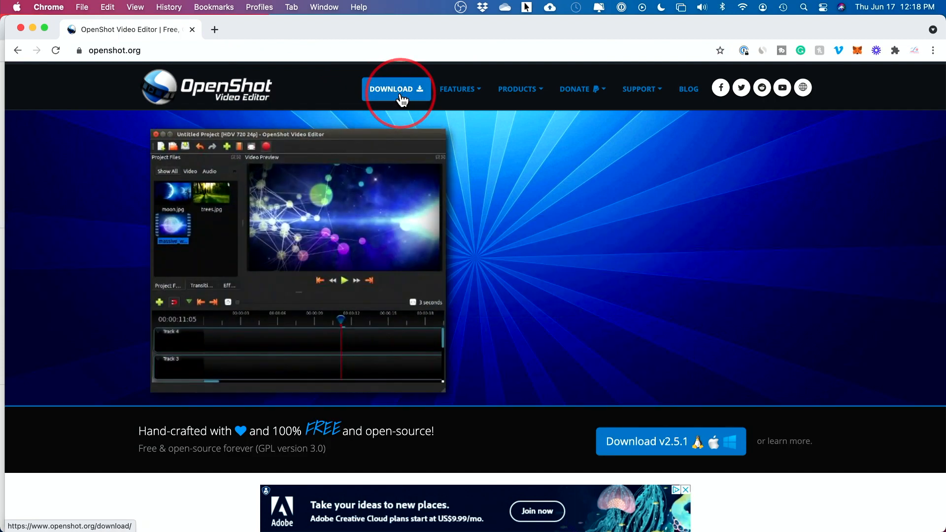
Open the OpenShot download page, and launch OpenShot Video Editor from the Applications folder.
click(402, 100)
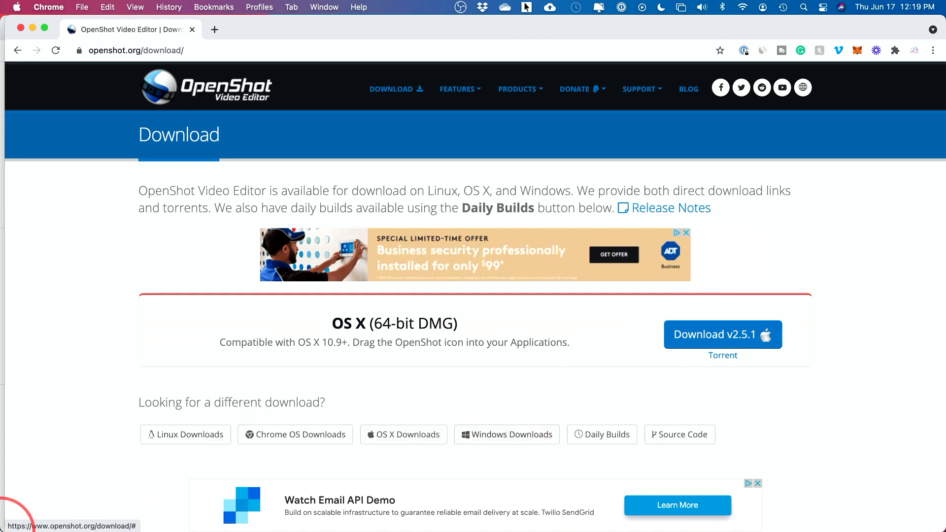
mouse_move(15, 528)
click(42, 511)
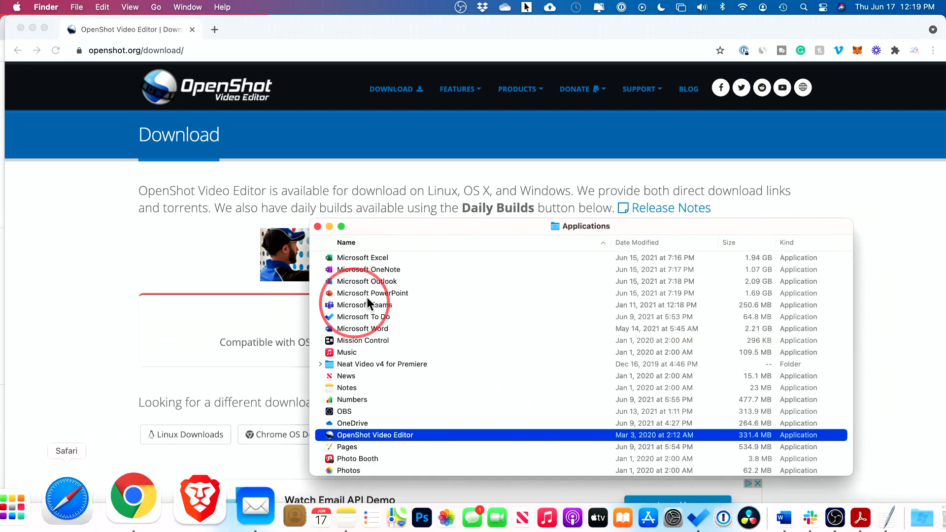
scroll(401, 443, down, 3)
double_click(357, 382)
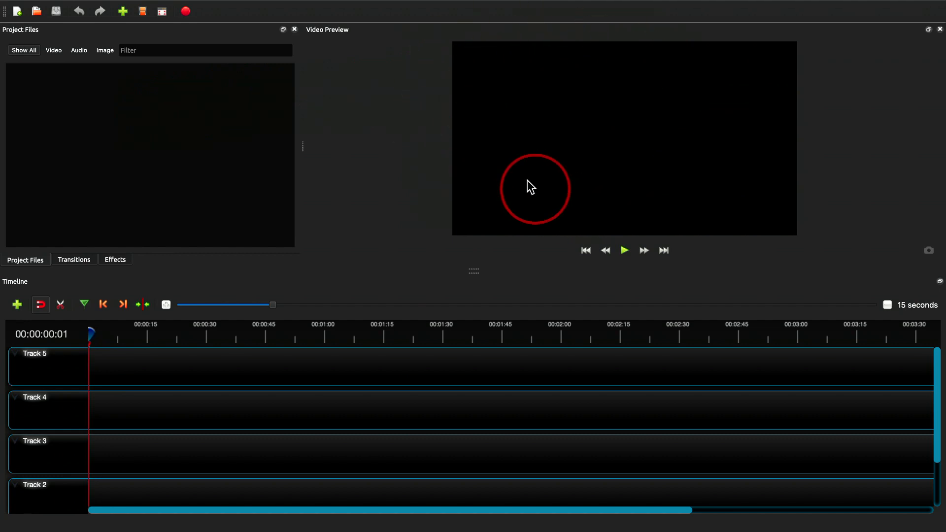
scroll(355, 364, right, 1)
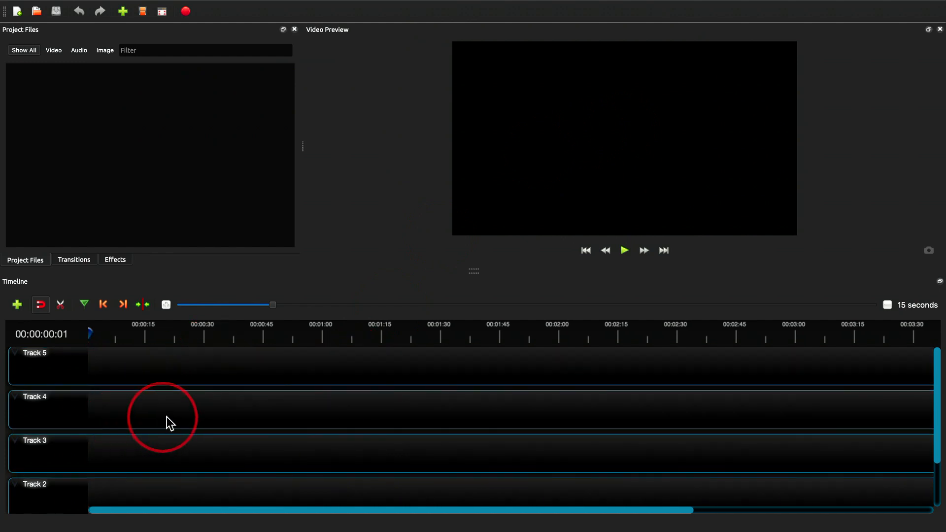
scroll(428, 413, left, 1)
scroll(433, 413, down, 1)
scroll(434, 413, up, 1)
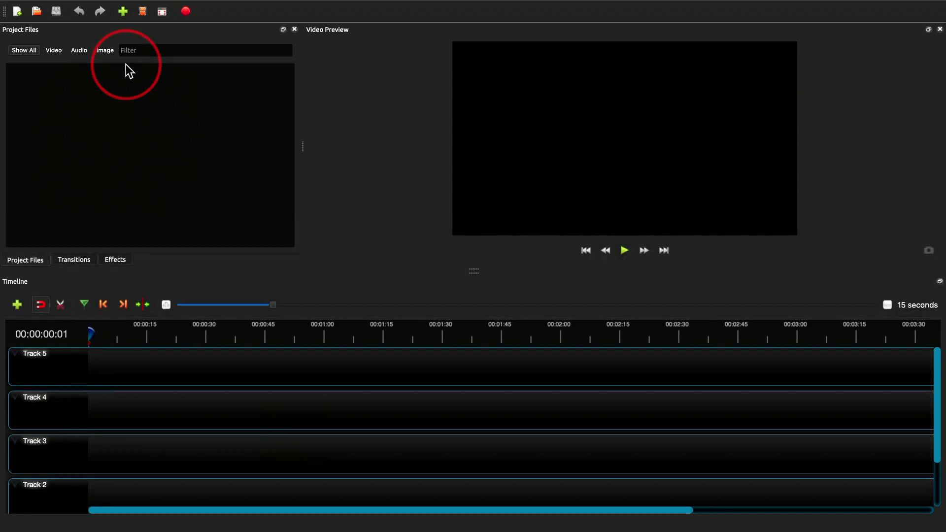
Start importing files and browse to the CLIP folder inside Card 1 > M4ROOT.
click(123, 12)
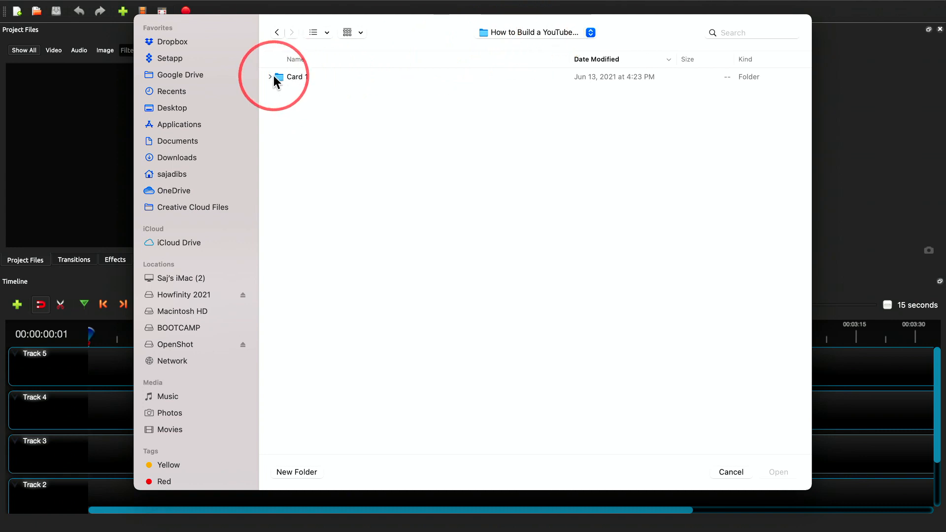
double_click(300, 77)
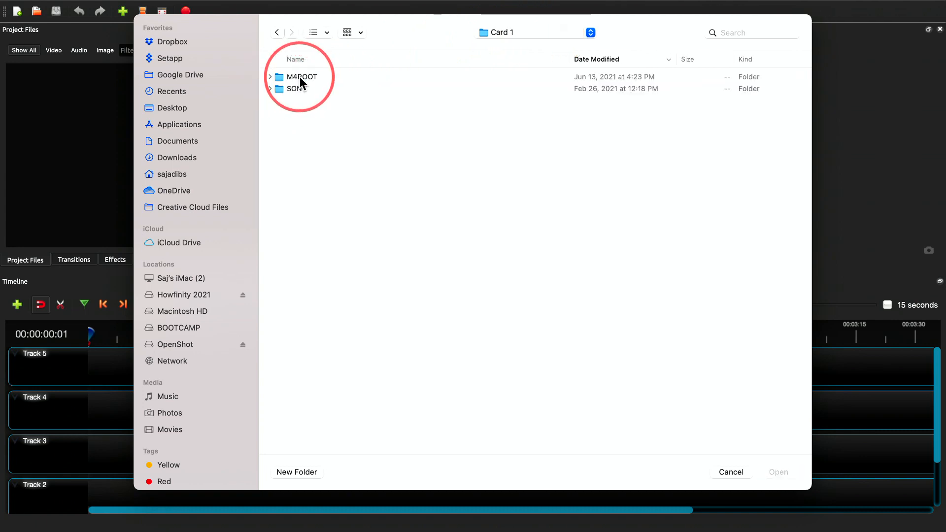
double_click(302, 77)
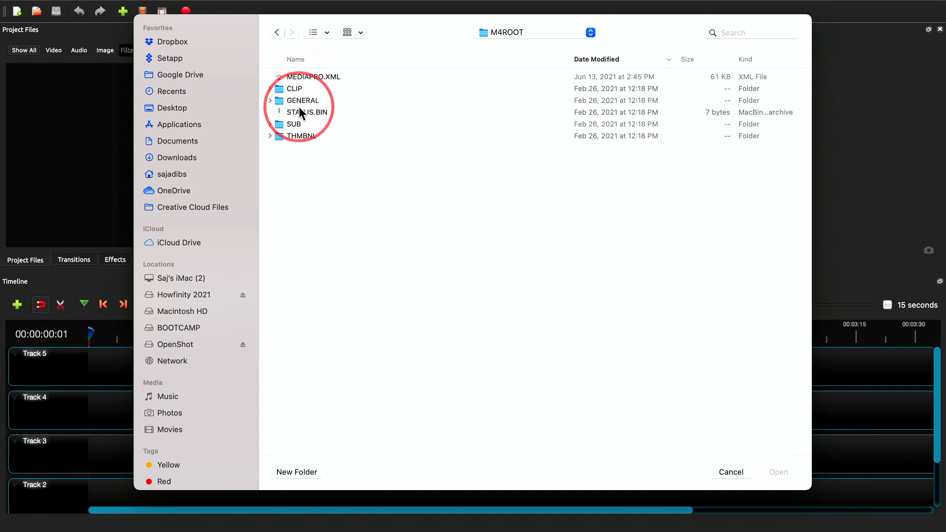
double_click(304, 88)
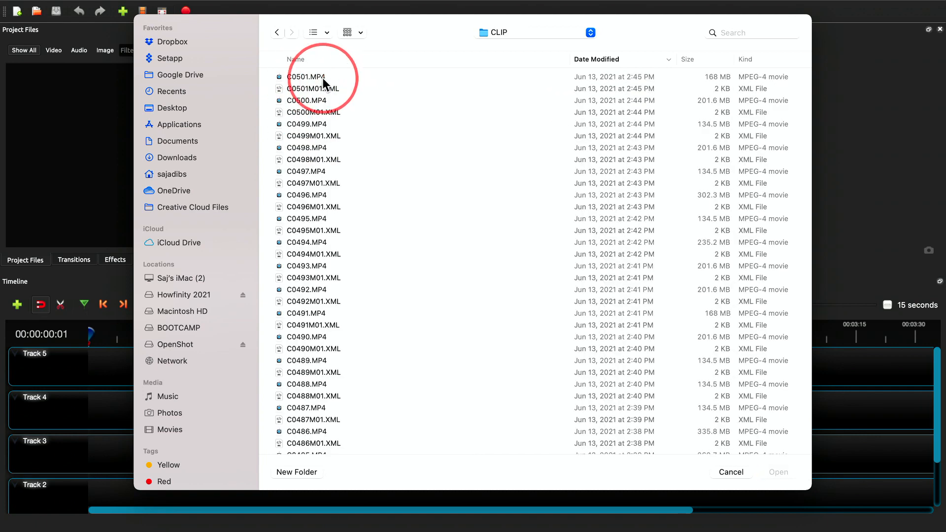
Import the video clips C0486.MP4 through C0501.MP4 together with C0482.MP4 into the project.
click(321, 77)
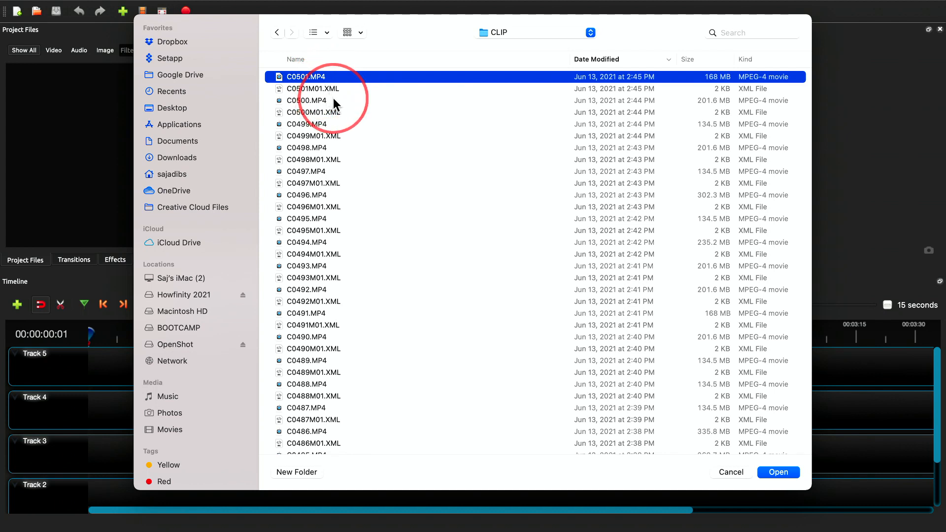
super+click(330, 100)
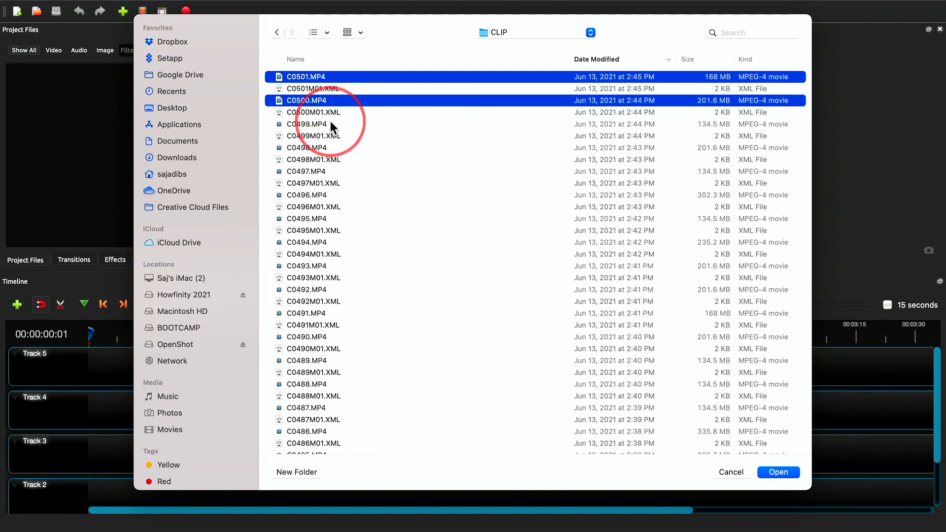
super+click(330, 124)
super+click(328, 147)
super+click(329, 173)
super+click(330, 194)
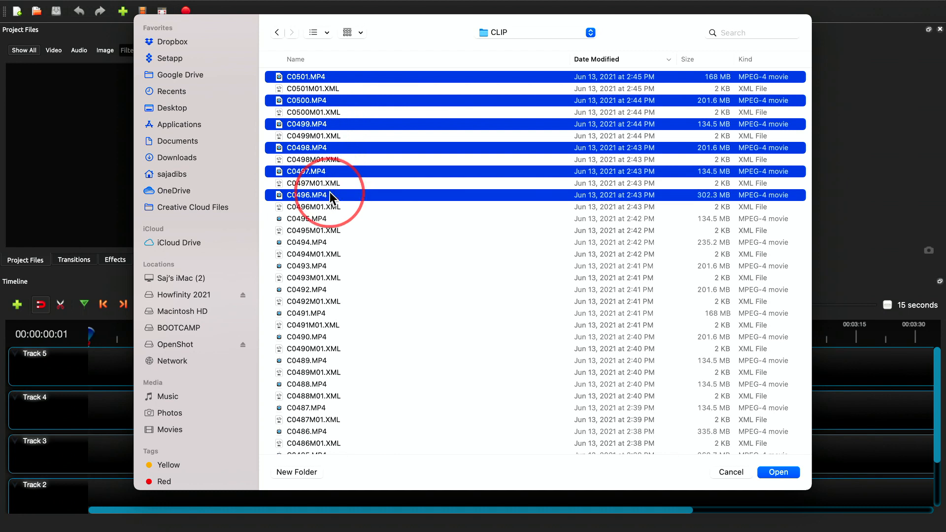
super+click(341, 219)
super+click(345, 244)
super+click(343, 266)
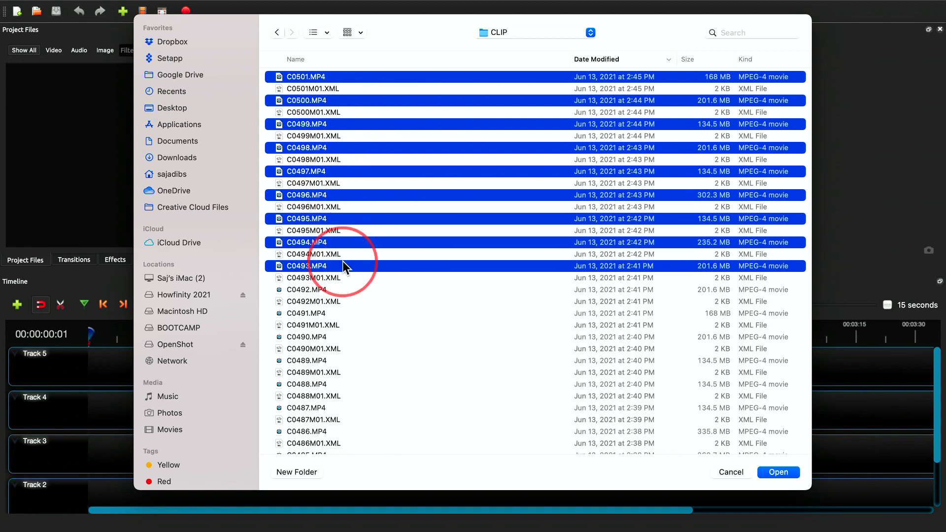
super+click(345, 290)
super+click(347, 313)
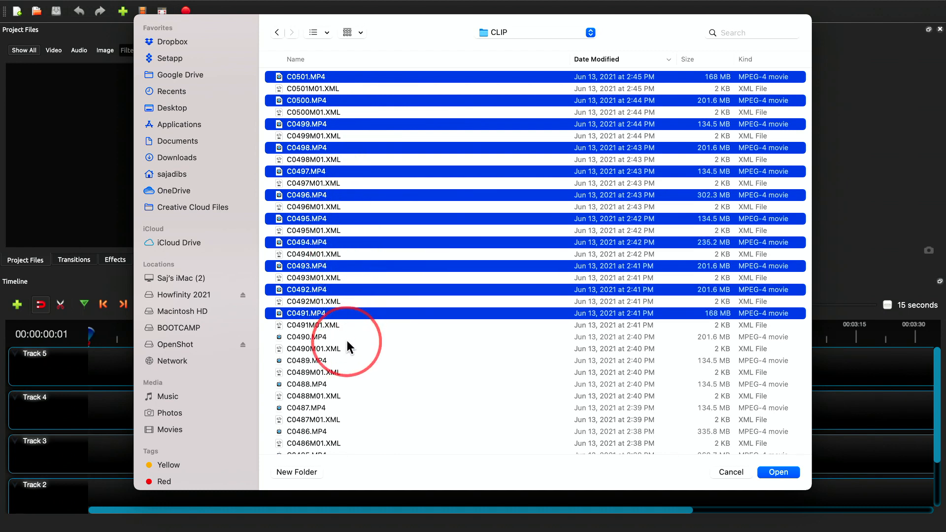
super+click(344, 338)
super+click(340, 360)
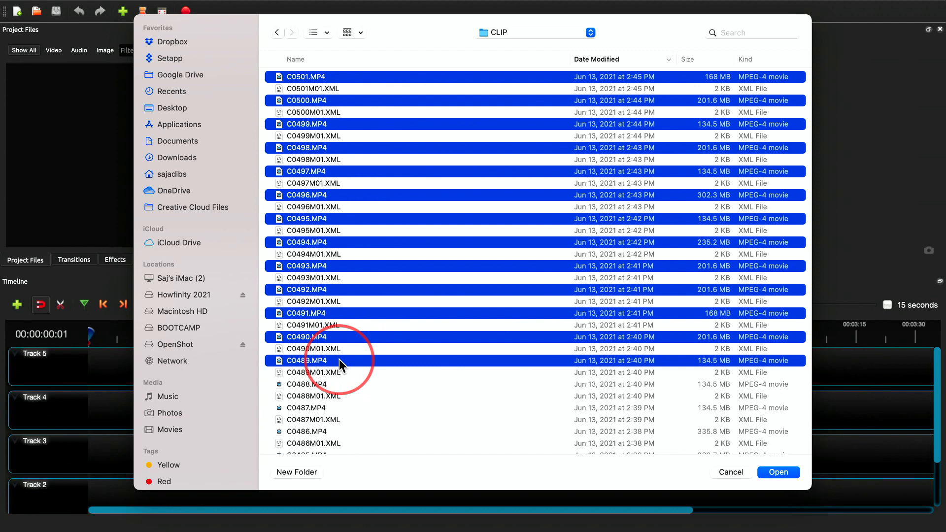
super+click(336, 384)
super+click(338, 408)
super+click(336, 432)
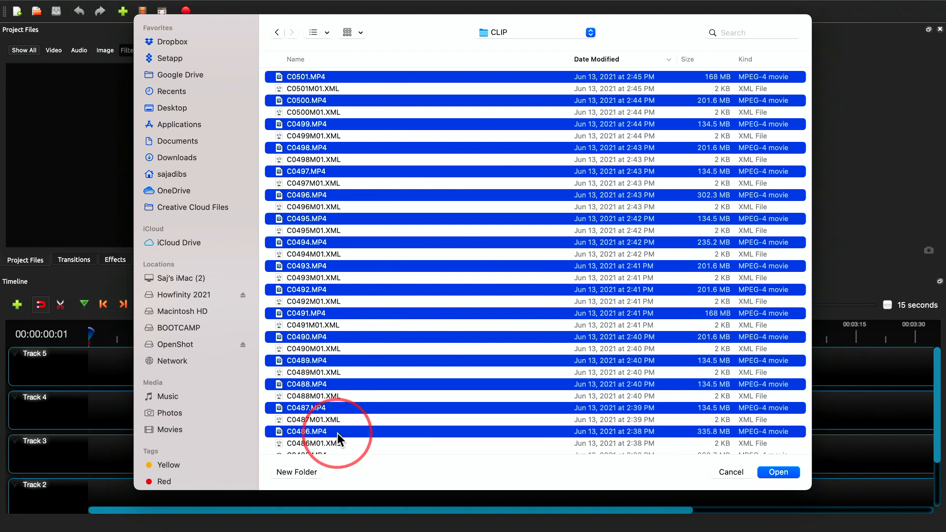
scroll(383, 389, down, 3)
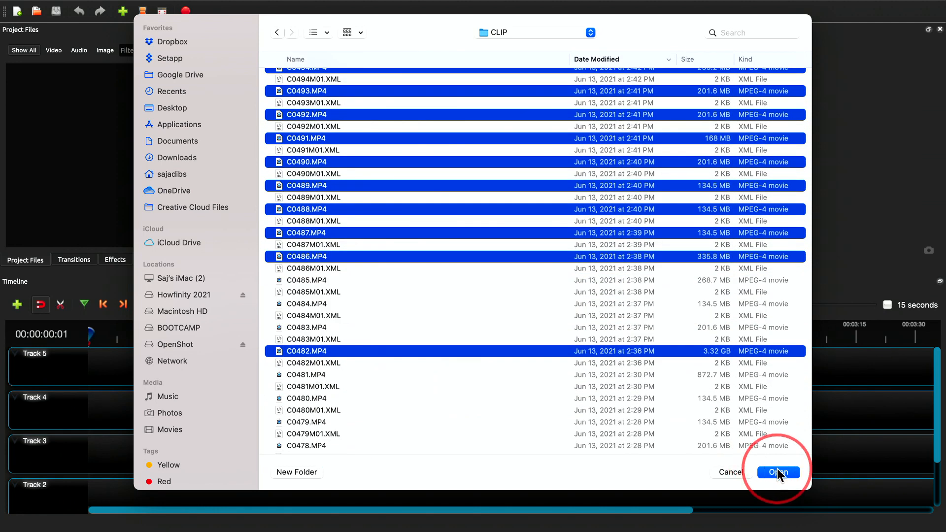
click(777, 470)
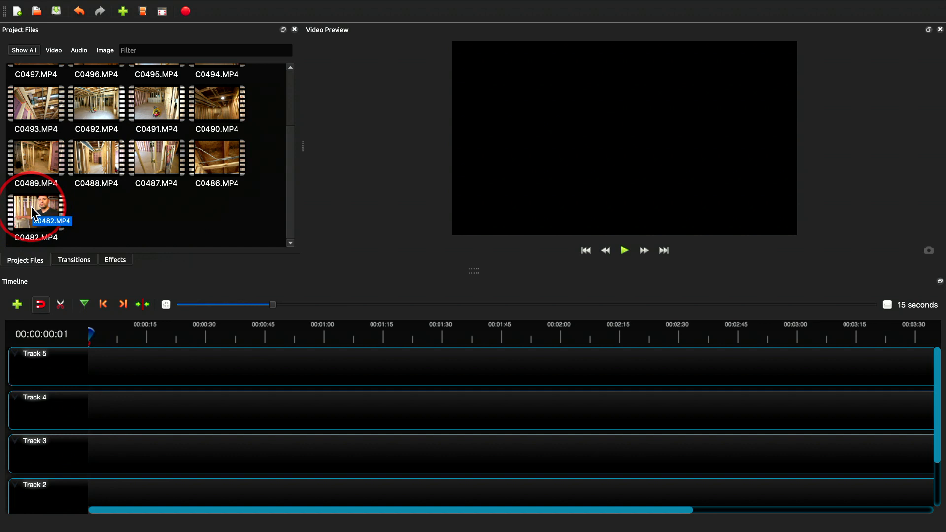
Look through the imported clips, filtering the project files by video, audio and image before returning to video.
scroll(140, 167, up, 3)
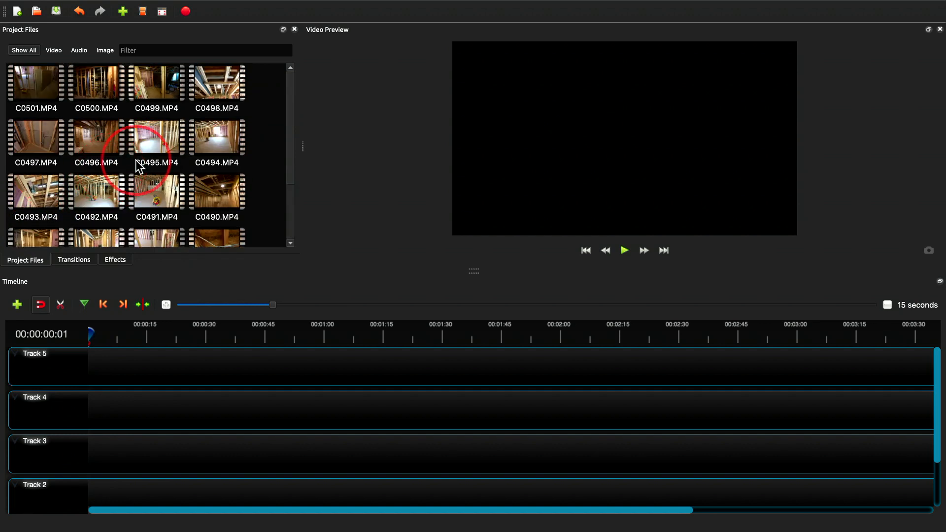
scroll(196, 136, down, 3)
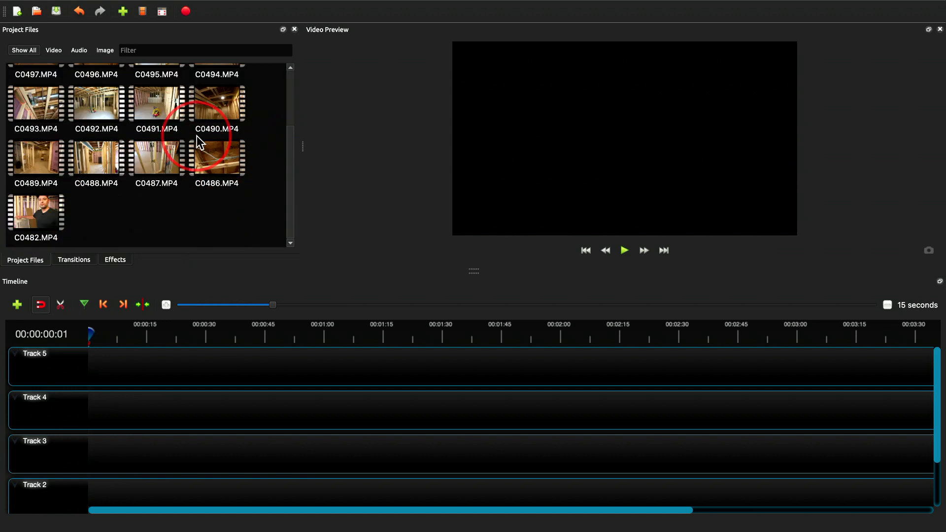
scroll(103, 170, up, 1)
scroll(104, 170, down, 1)
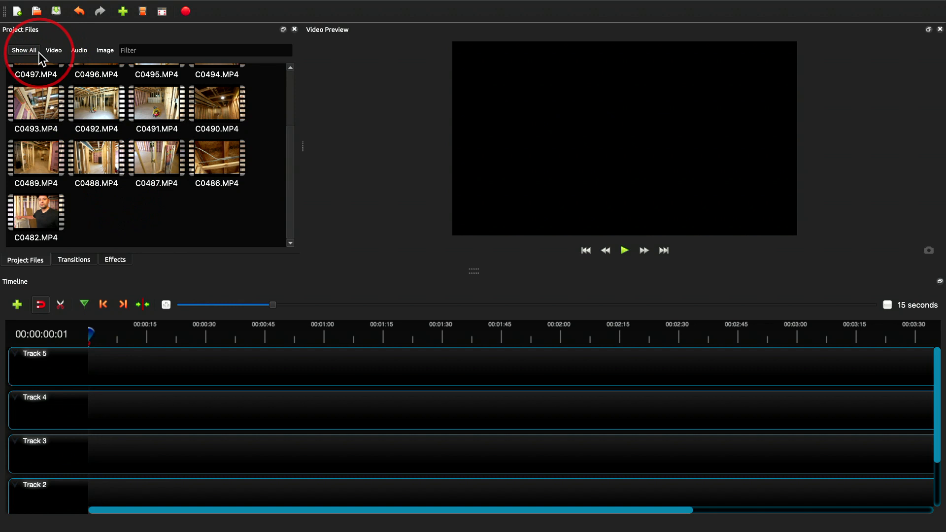
click(52, 51)
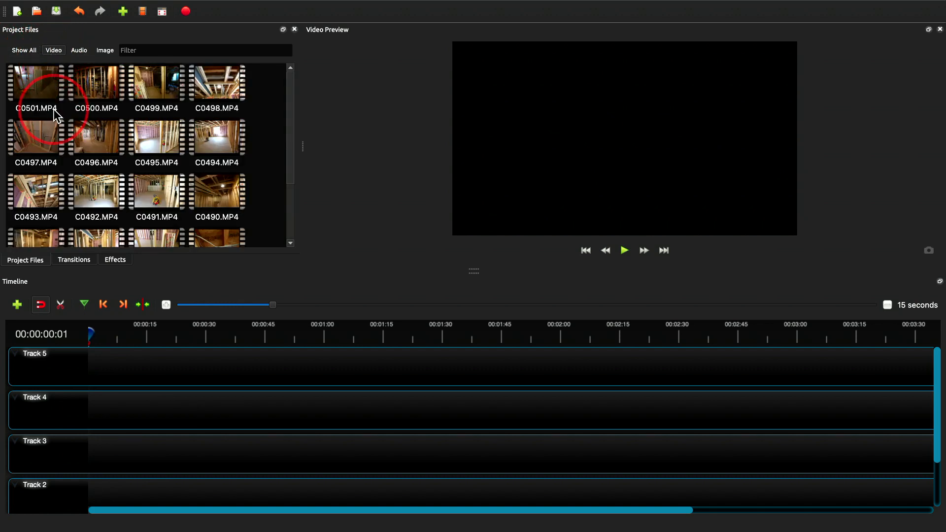
click(79, 50)
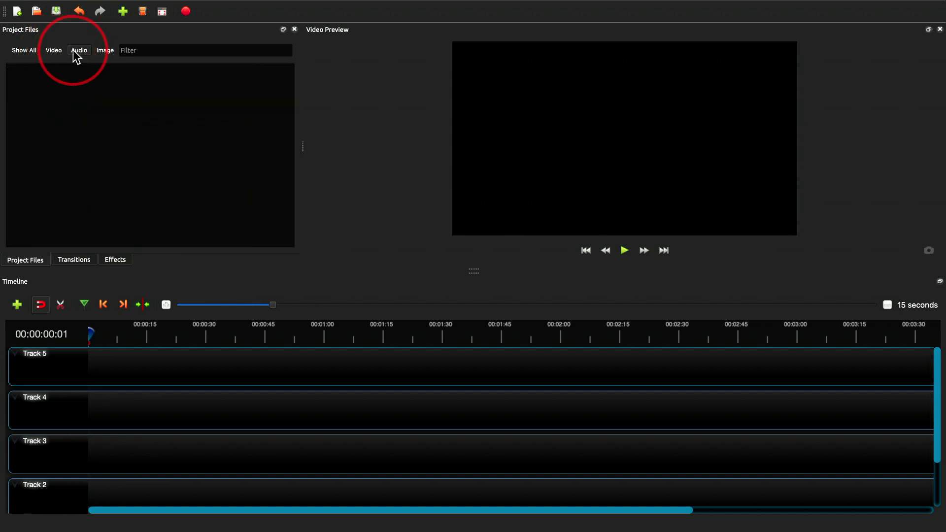
click(99, 52)
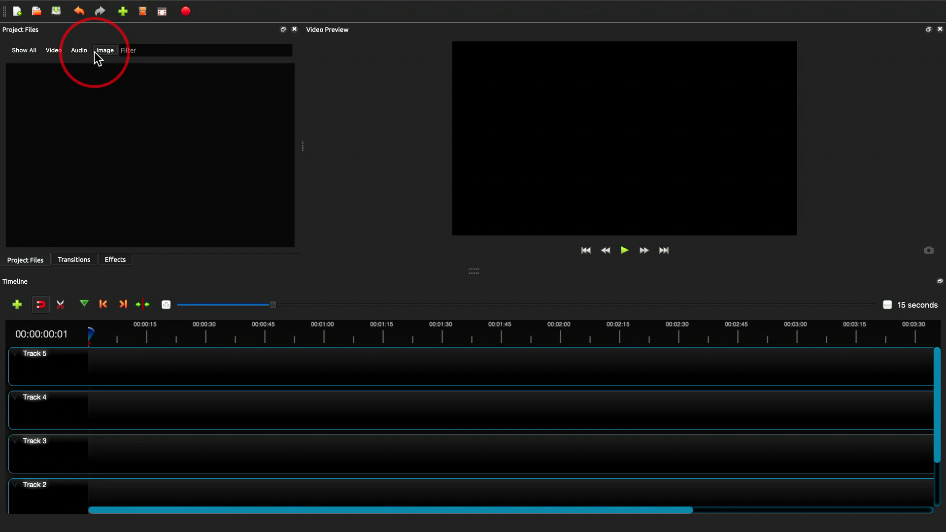
click(53, 50)
scroll(153, 102, down, 3)
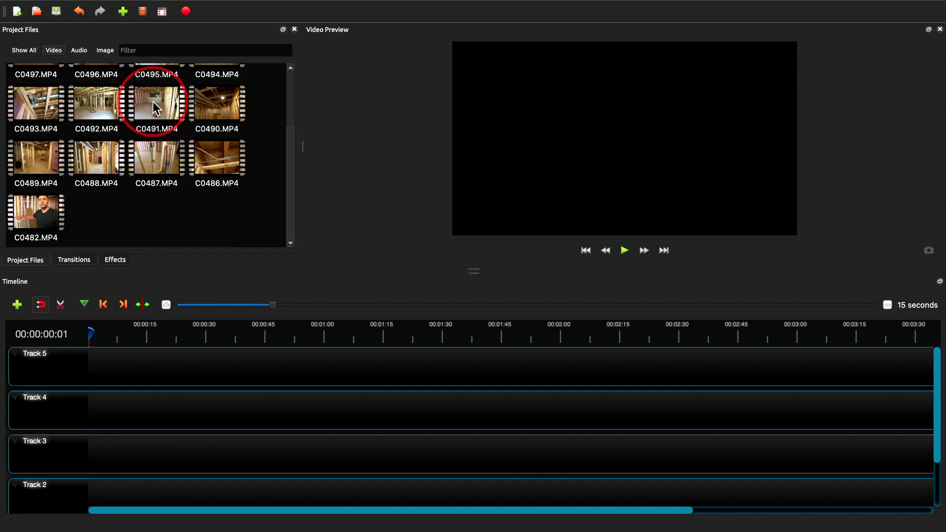
Preview and import the image "Screen Shot 2021-06-15 at 12.47.56 PM" from the Desktop into the project.
right_click(105, 216)
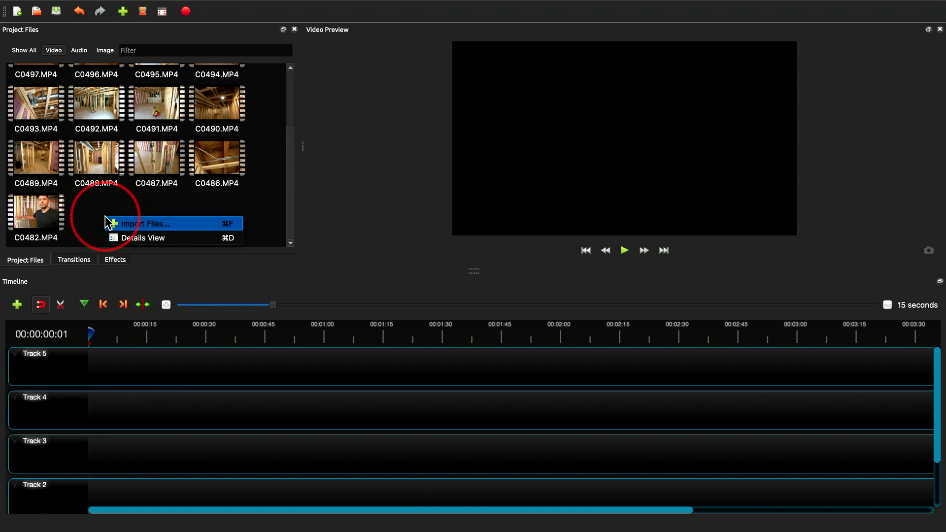
click(141, 224)
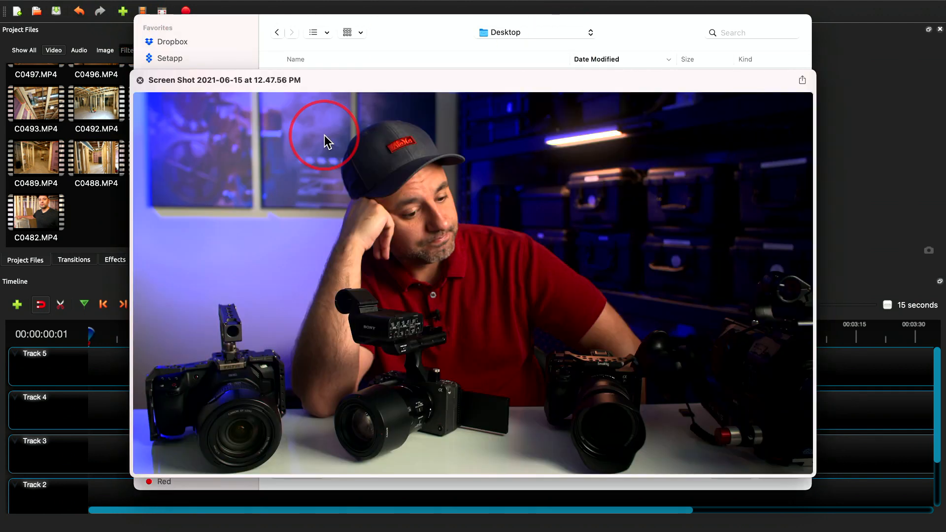
key(space)
key(space)
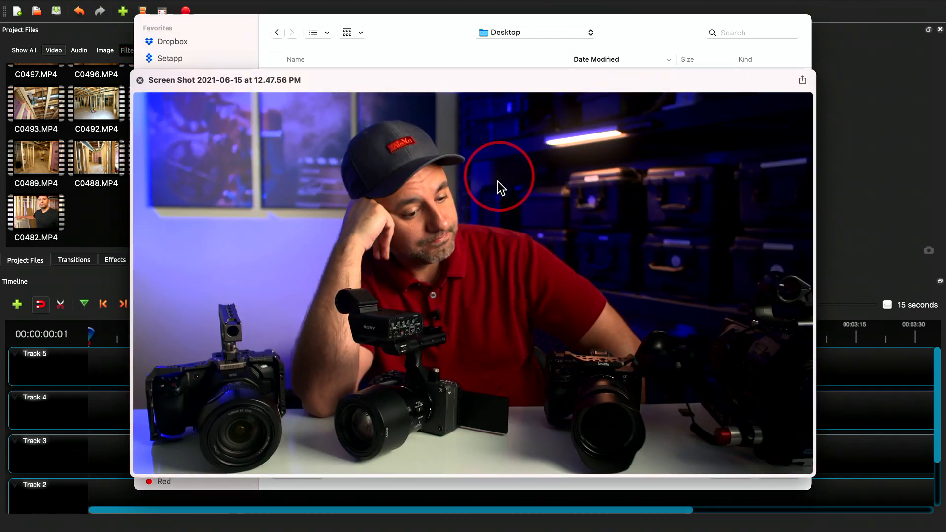
key(space)
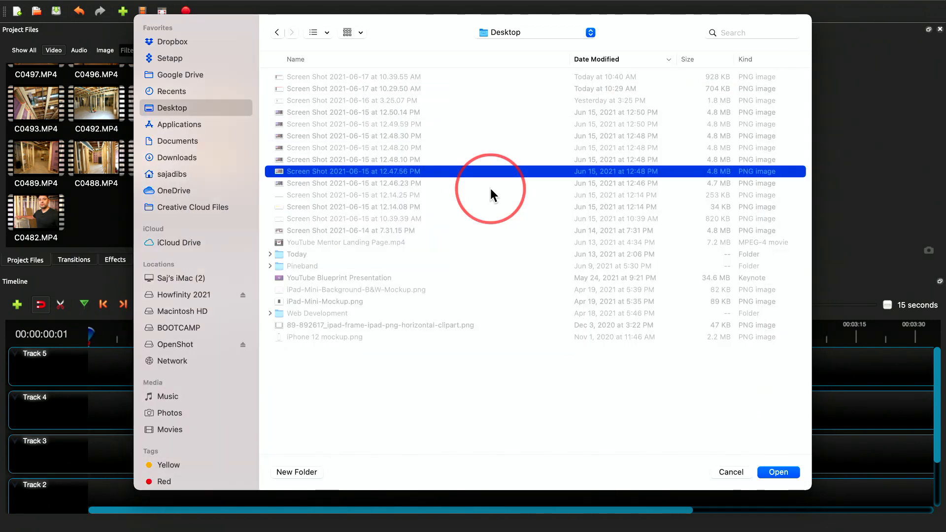
key(Return)
Show all project file types again and check the imported screenshot among the clips.
scroll(134, 239, down, 2)
click(24, 48)
scroll(135, 88, down, 3)
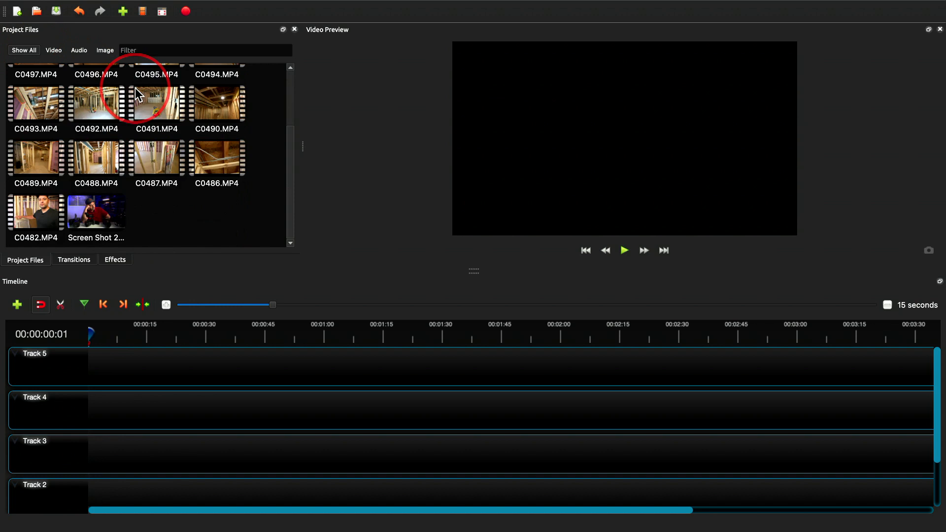
click(101, 213)
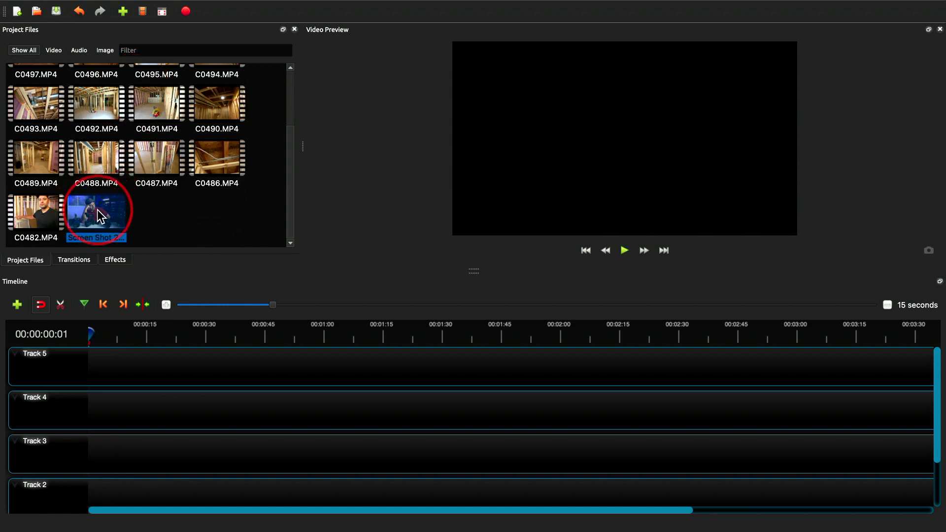
click(192, 218)
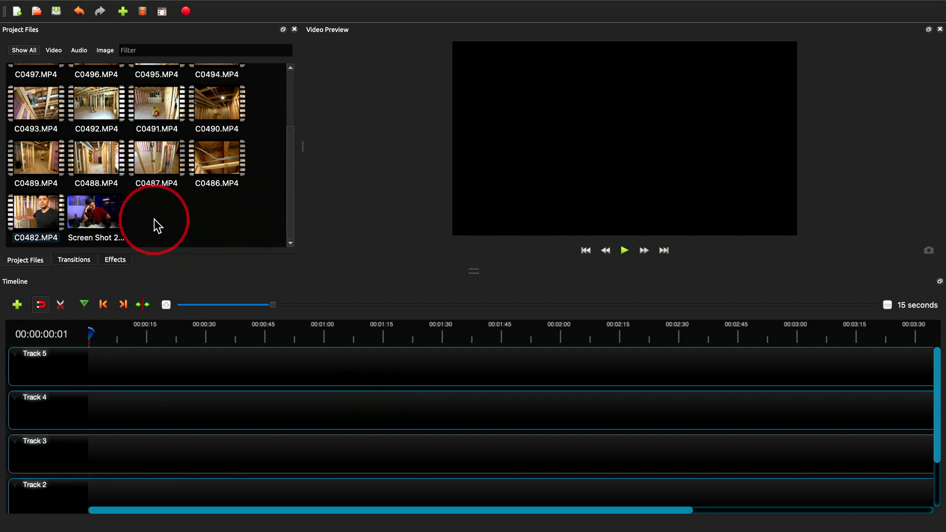
Import the audio file Technology.wav from the technology-YS85U6G folder into the project.
click(123, 12)
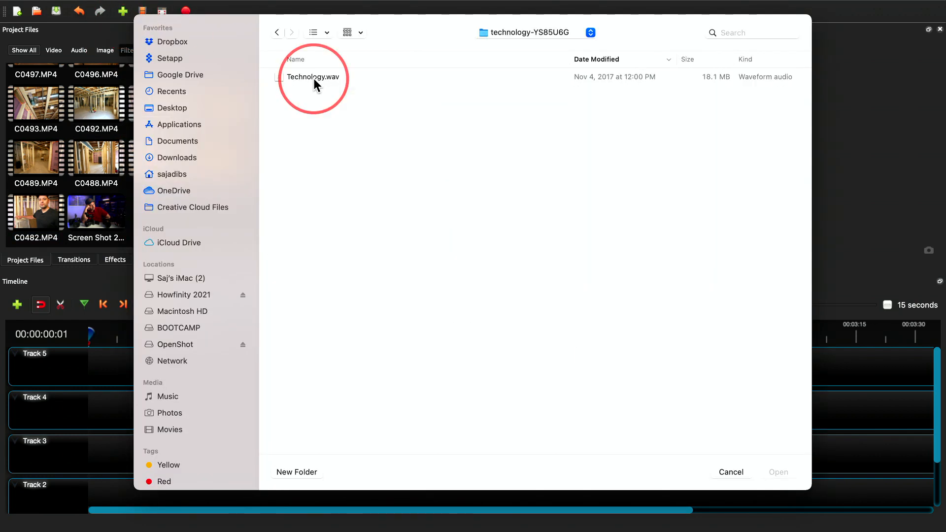
click(314, 77)
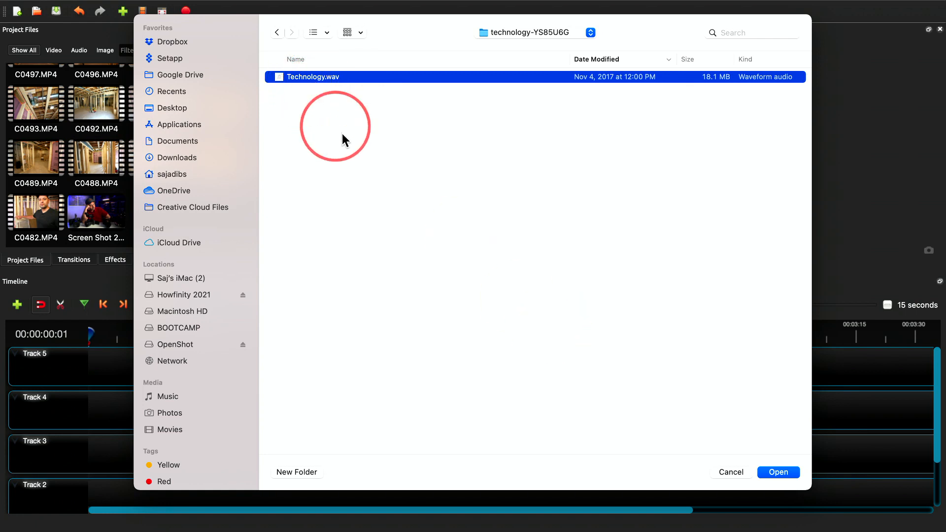
click(787, 472)
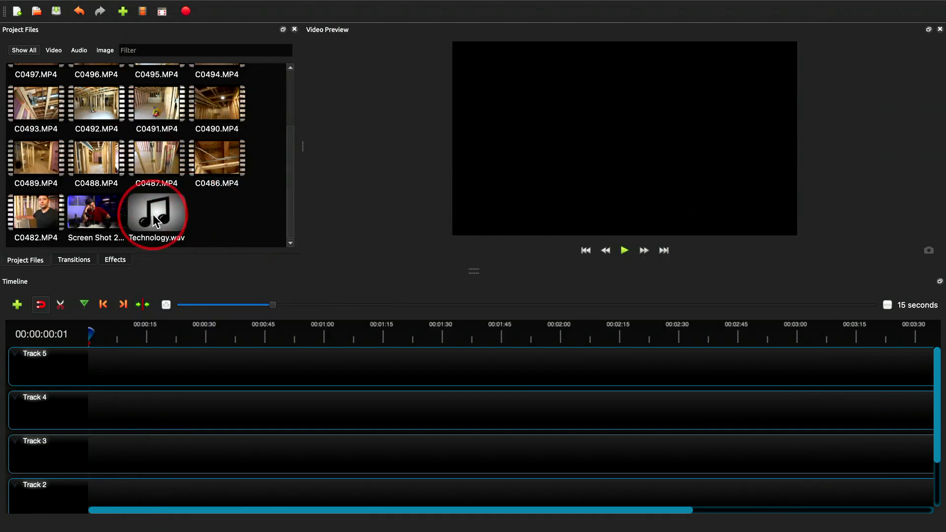
Look over the empty timeline tracks, from Track 5 down to Track 1.
click(86, 218)
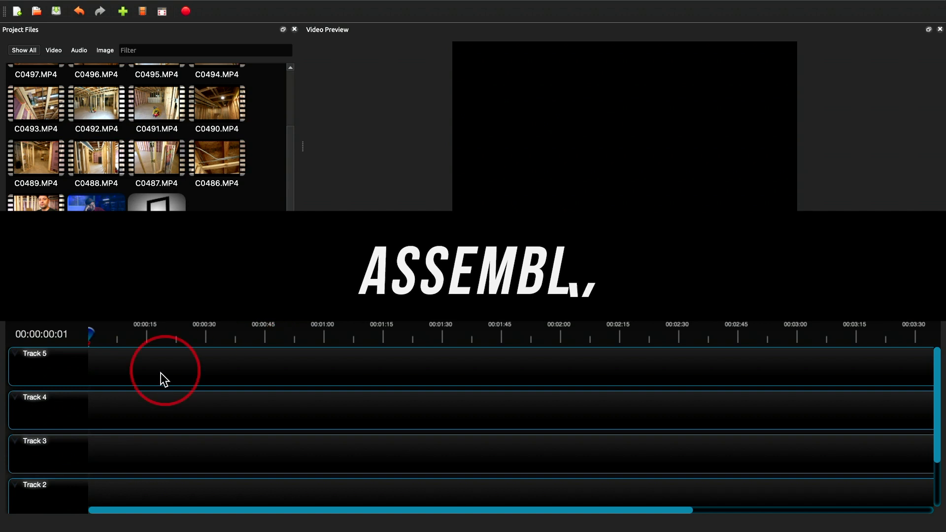
scroll(168, 433, down, 1)
scroll(117, 438, down, 1)
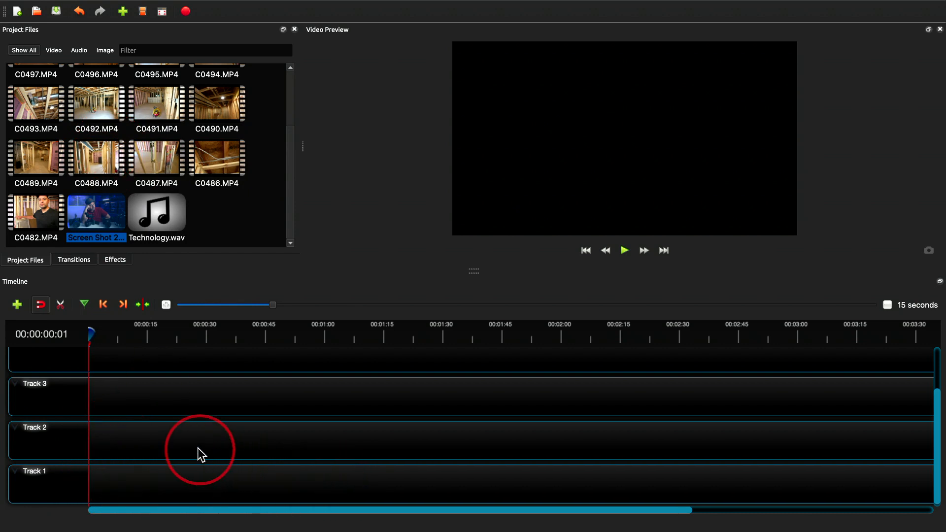
scroll(194, 445, down, 1)
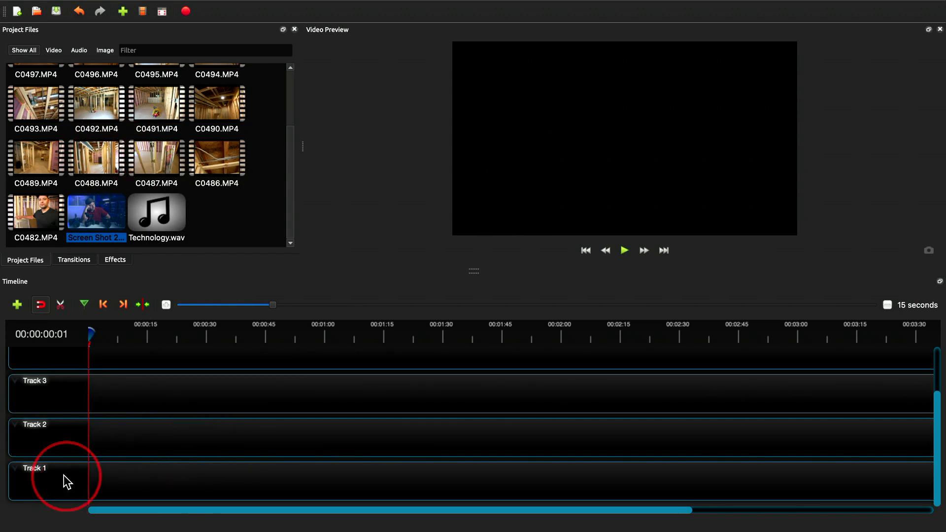
scroll(137, 428, up, 2)
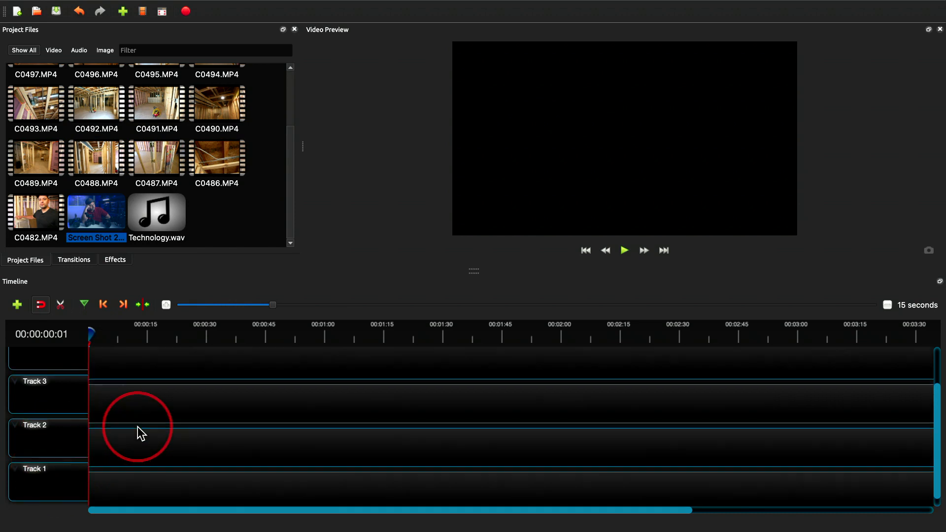
scroll(138, 427, down, 2)
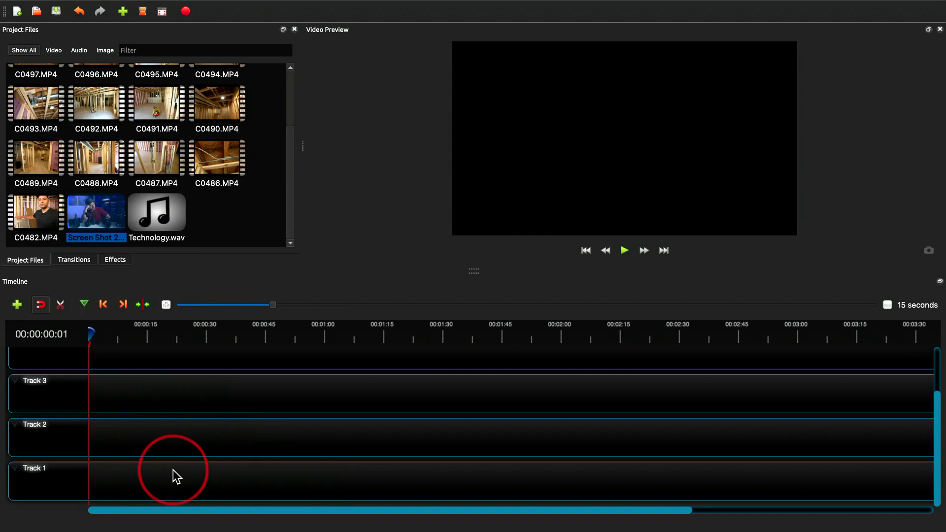
scroll(261, 219, up, 3)
scroll(264, 222, down, 3)
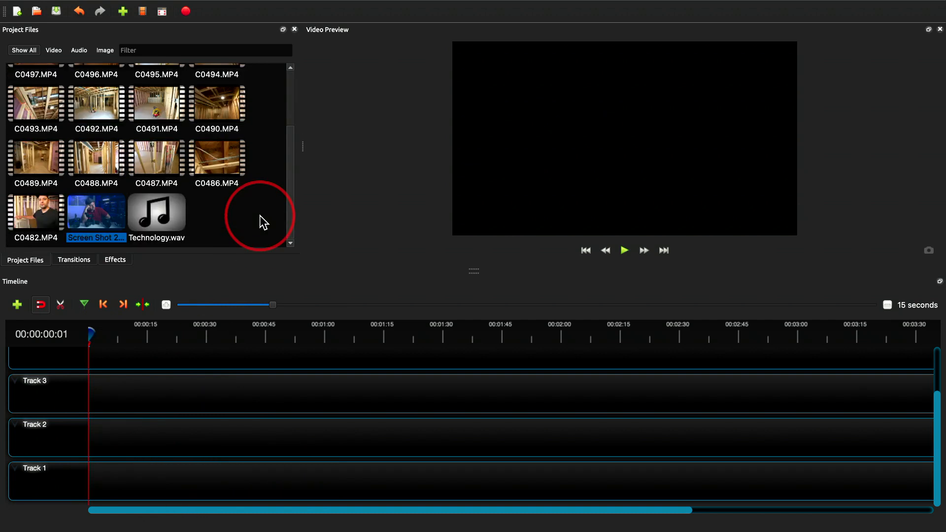
Preview the project file C0482.MP4, skipping ahead to about 43 seconds, and close the preview.
click(36, 212)
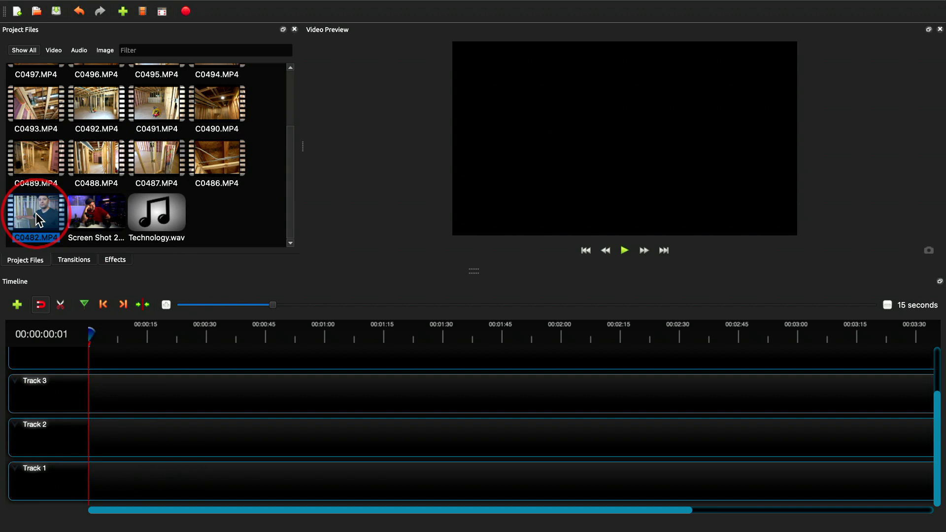
right_click(35, 213)
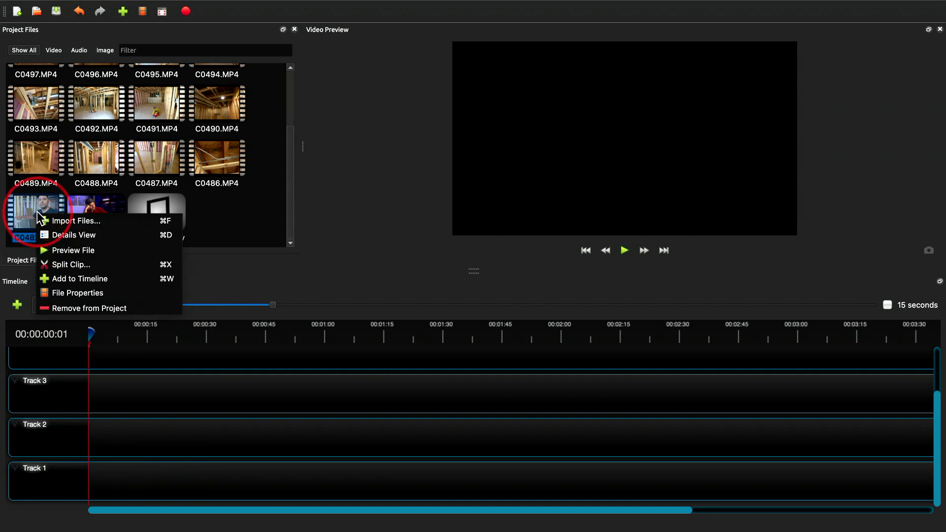
click(63, 249)
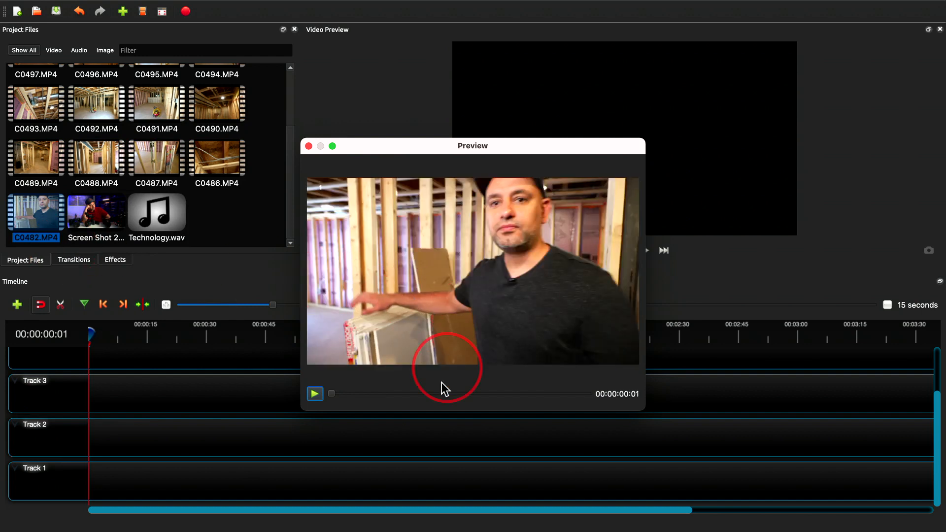
click(373, 394)
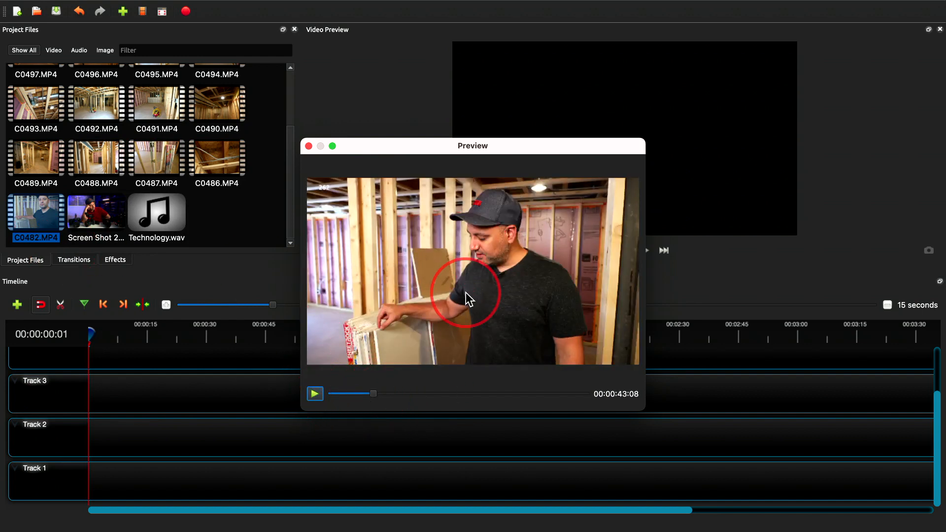
click(309, 146)
Place C0488.MP4 at the very start of Track 1 and play a few seconds of it.
drag(36, 211, 89, 482)
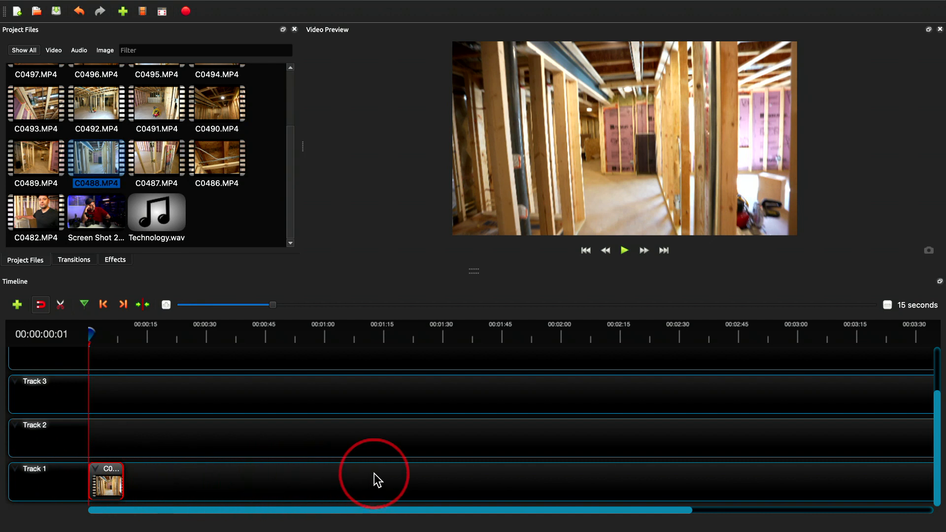
click(624, 251)
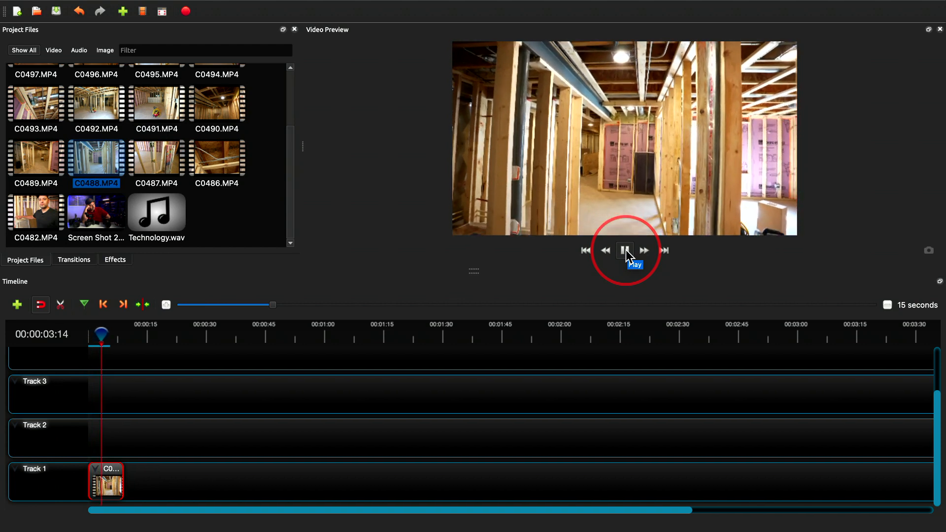
click(625, 250)
Add C0482.MP4 to Track 1 and snap it directly against the end of the first clip.
scroll(268, 214, up, 1)
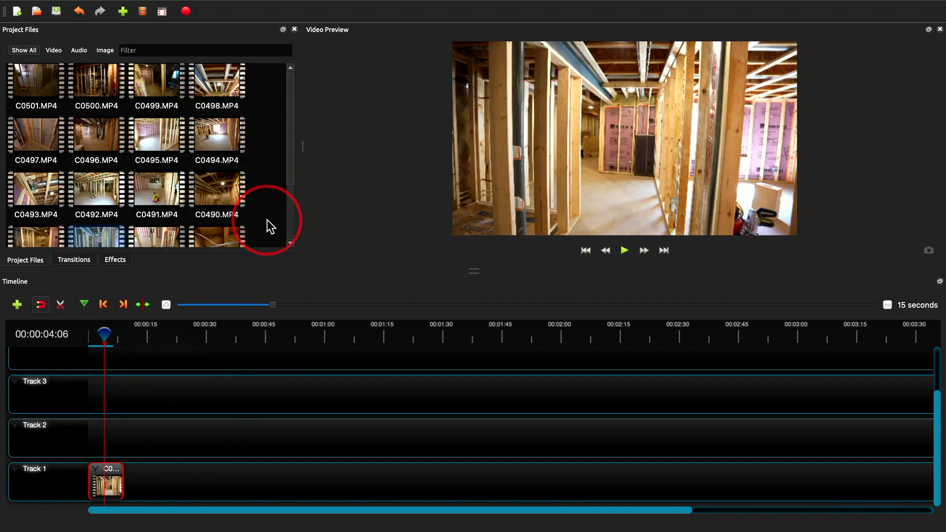
scroll(266, 224, down, 1)
drag(30, 217, 125, 482)
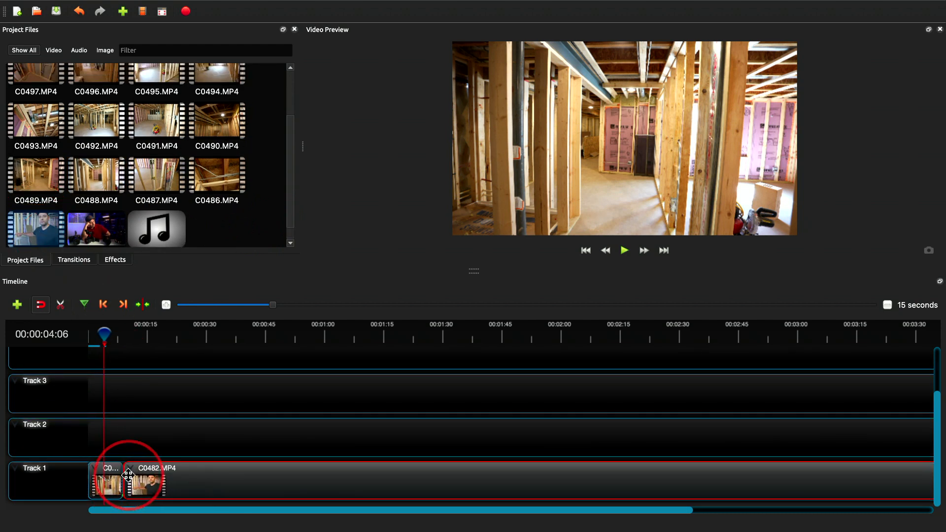
scroll(111, 474, right, 1)
scroll(131, 481, left, 1)
scroll(132, 481, right, 1)
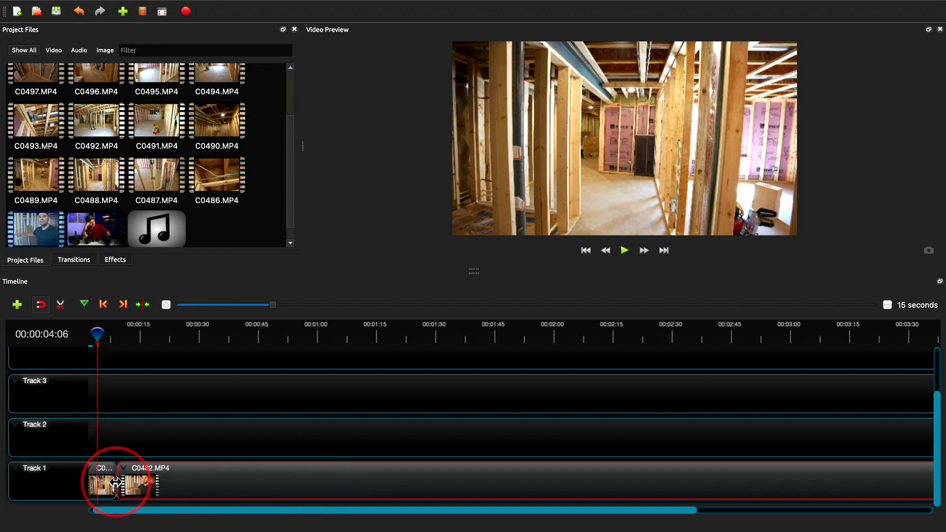
click(40, 304)
drag(188, 488, 131, 480)
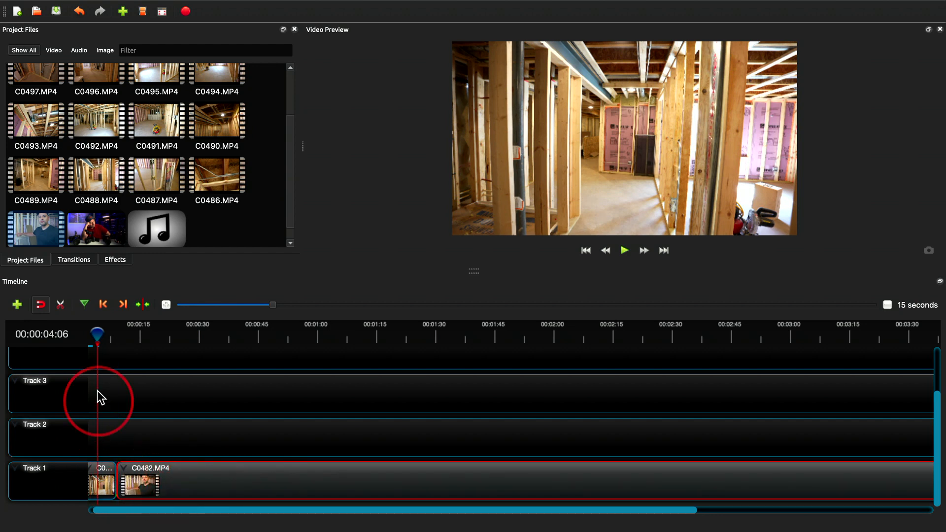
Play the timeline across the join of the two clips, then move the playhead through 00:00:27:24 to 00:01:24:10.
click(623, 252)
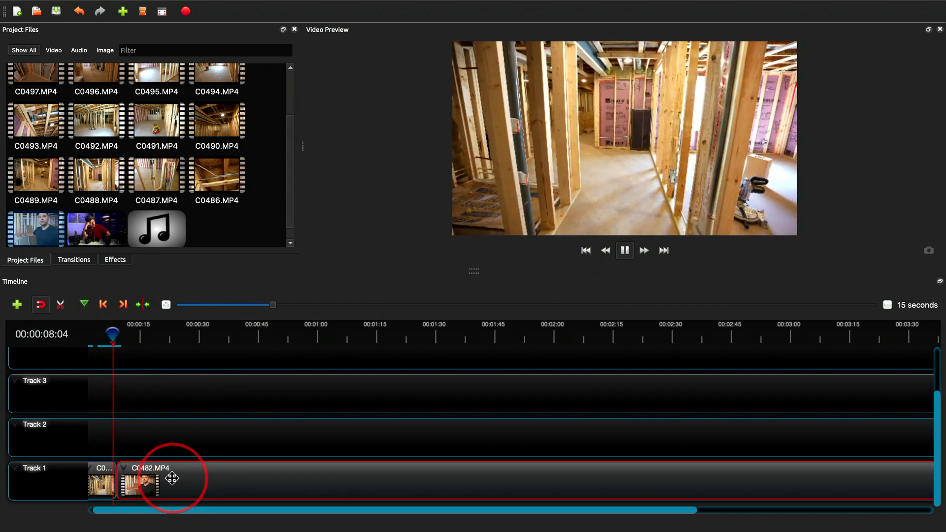
click(625, 252)
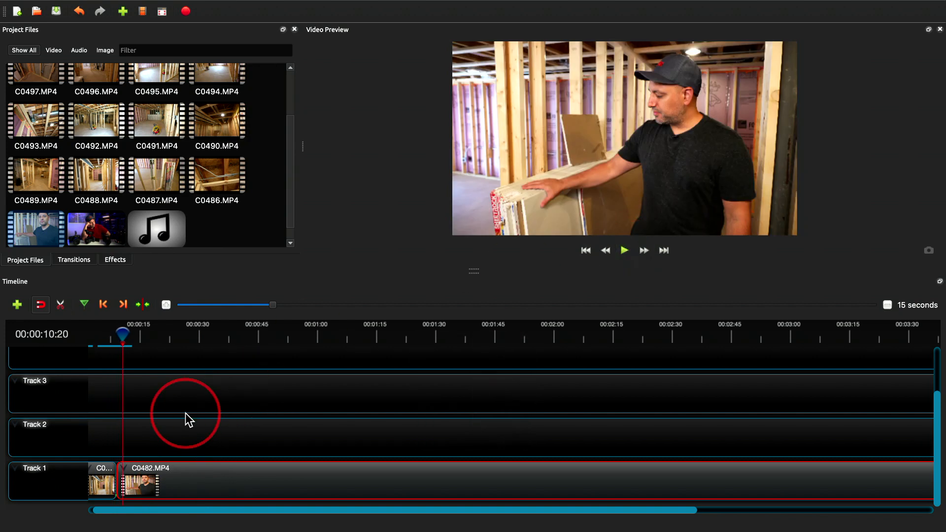
scroll(161, 438, up, 1)
scroll(136, 488, right, 1)
scroll(124, 485, left, 2)
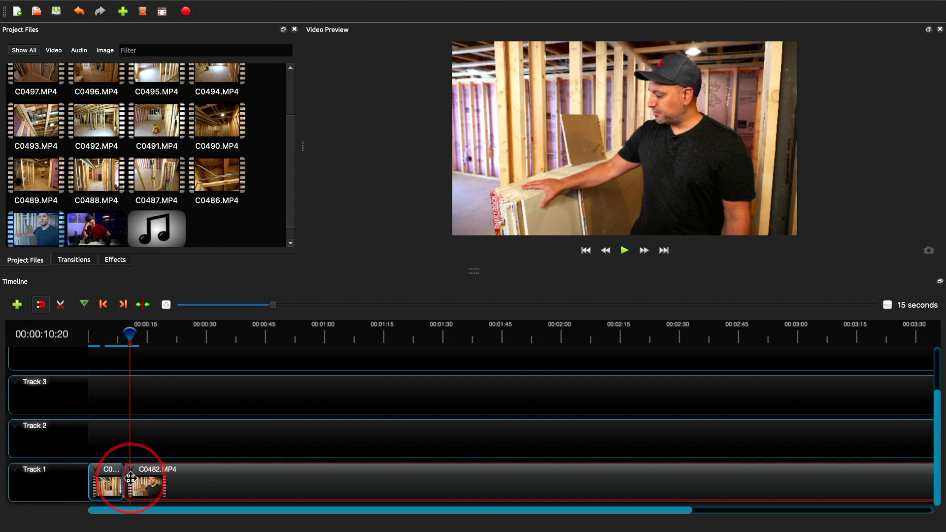
scroll(129, 478, down, 1)
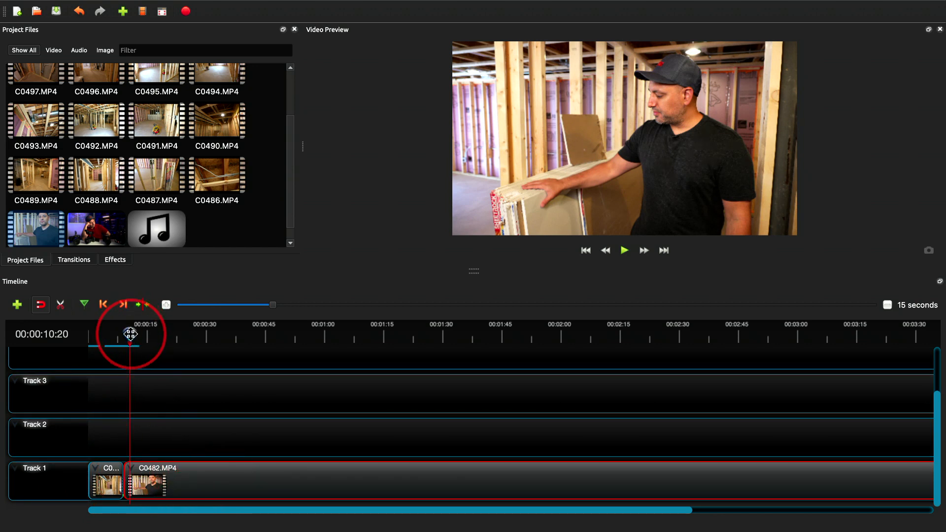
drag(130, 334, 198, 339)
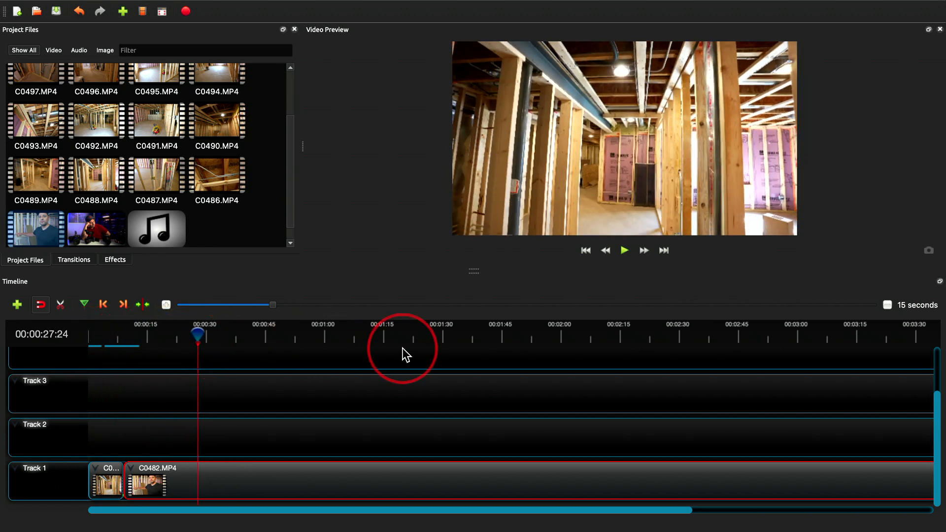
click(420, 336)
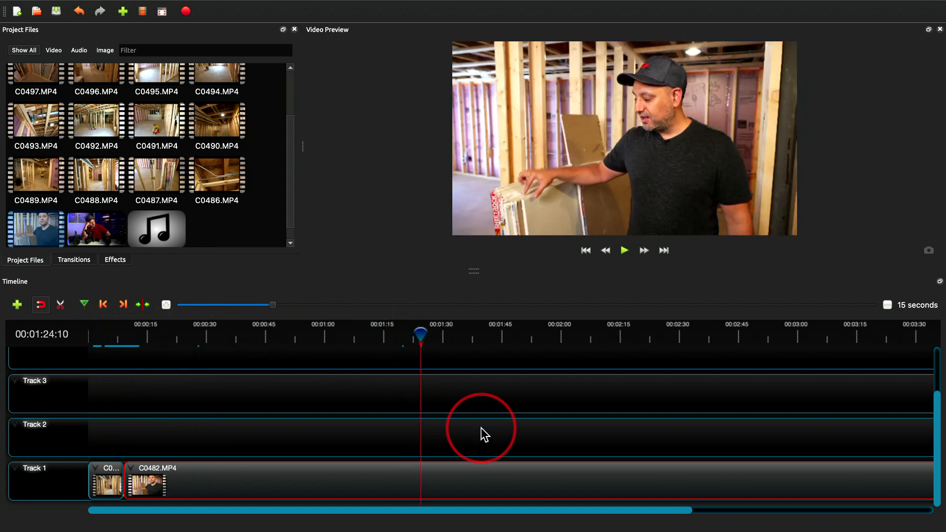
Append C0491.MP4, C0488.MP4, C0487.MP4 and C0486.MP4 one after another behind C0482.MP4 on Track 1.
drag(270, 306, 433, 311)
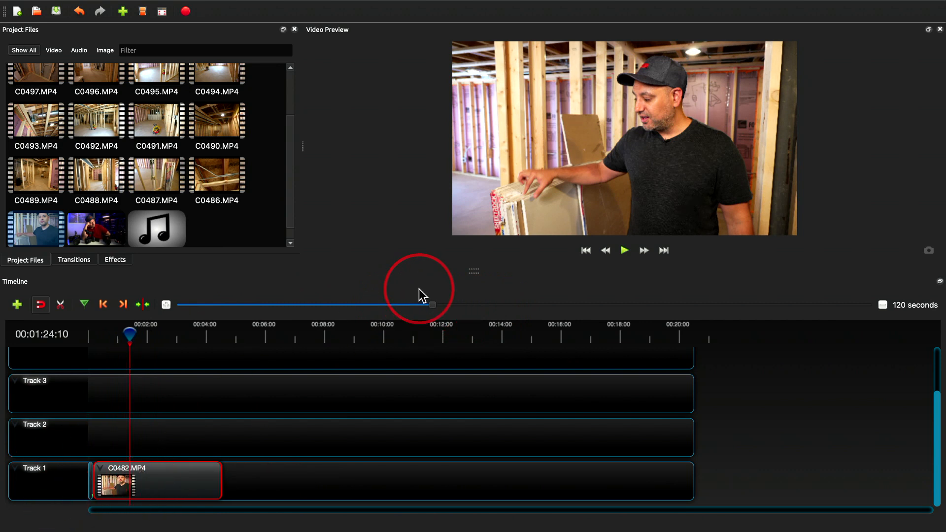
click(885, 306)
click(885, 306)
click(882, 305)
click(883, 305)
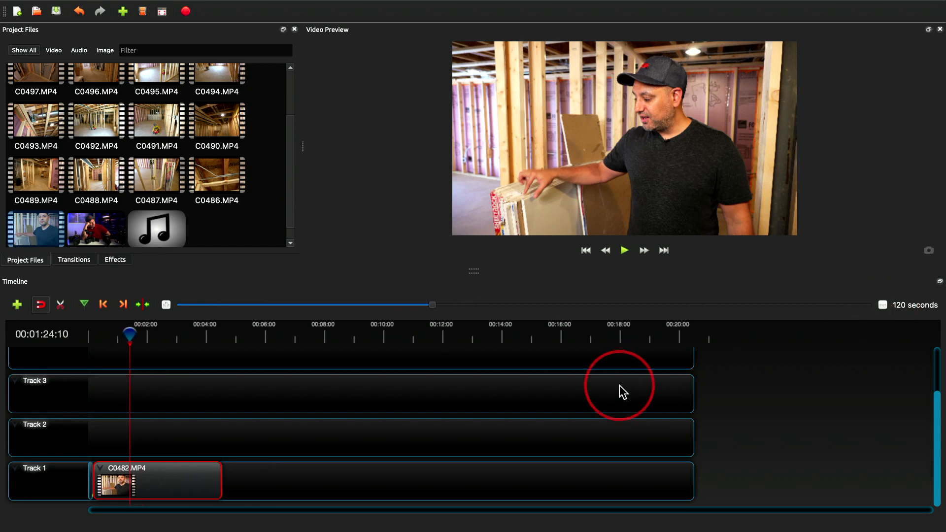
drag(156, 122, 222, 485)
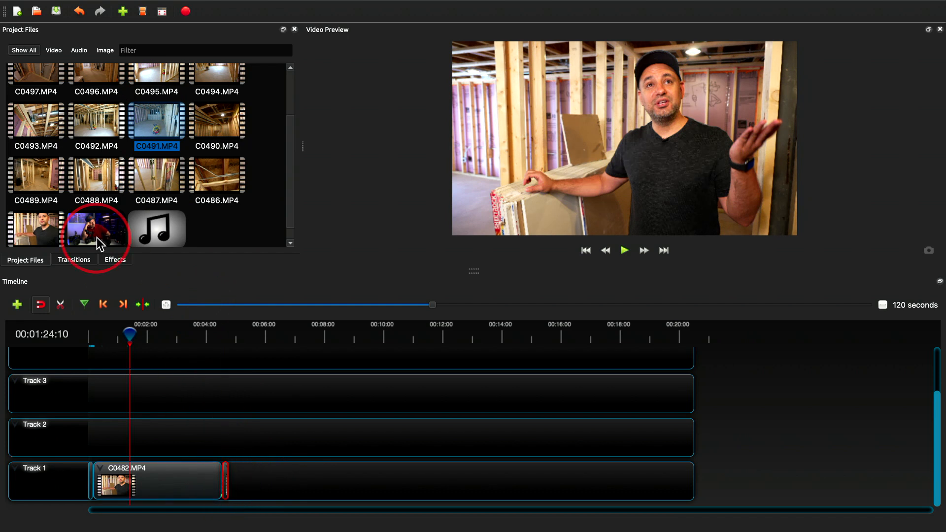
mouse_move(96, 175)
mouse_down()
mouse_move(125, 211)
mouse_move(243, 462)
mouse_move(233, 476)
mouse_up()
drag(158, 179, 235, 480)
drag(217, 177, 239, 471)
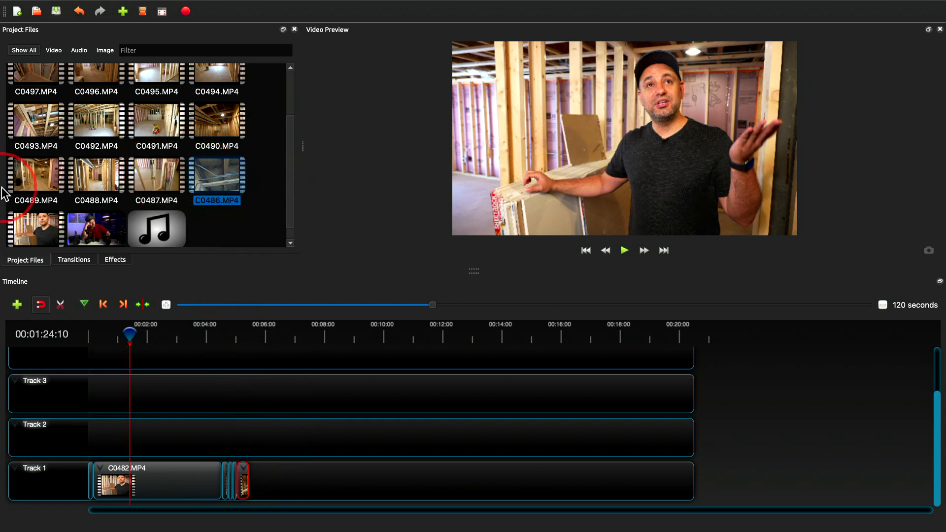
Preview the project file C0488.MP4 and close the preview.
click(28, 178)
right_click(101, 192)
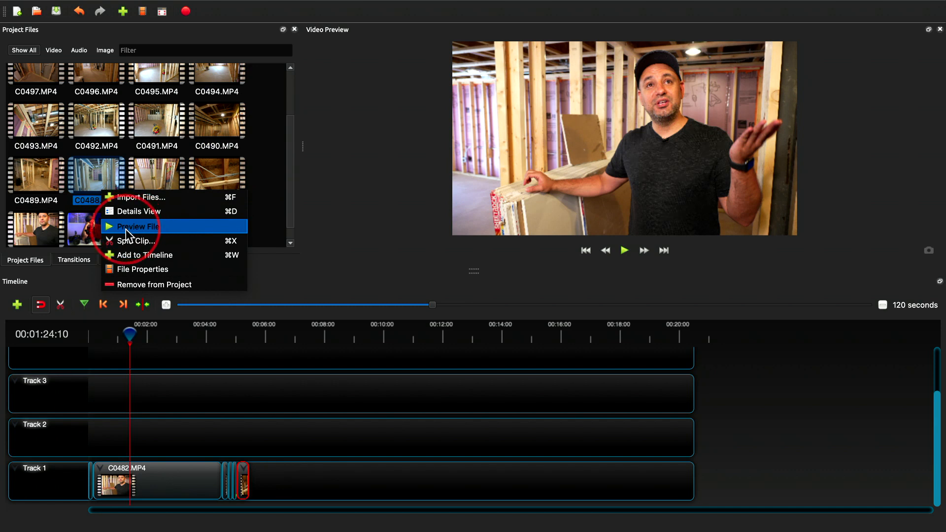
click(124, 227)
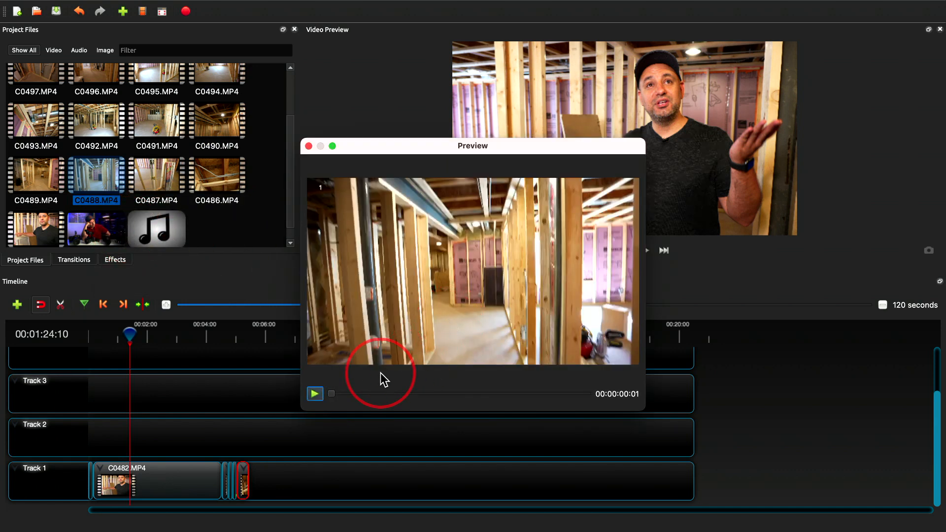
click(314, 147)
click(308, 146)
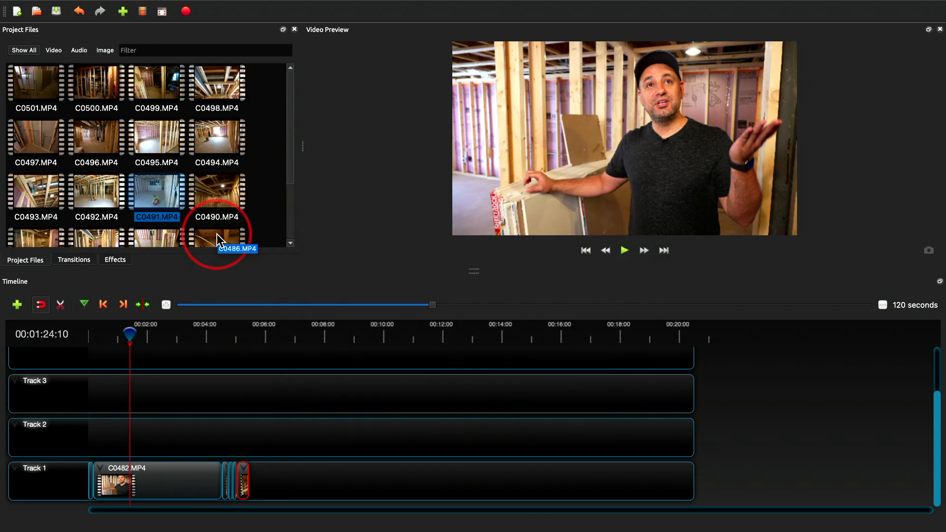
Review the Add to Timeline options for C0491.MP4 and leave without adding the clip.
right_click(155, 190)
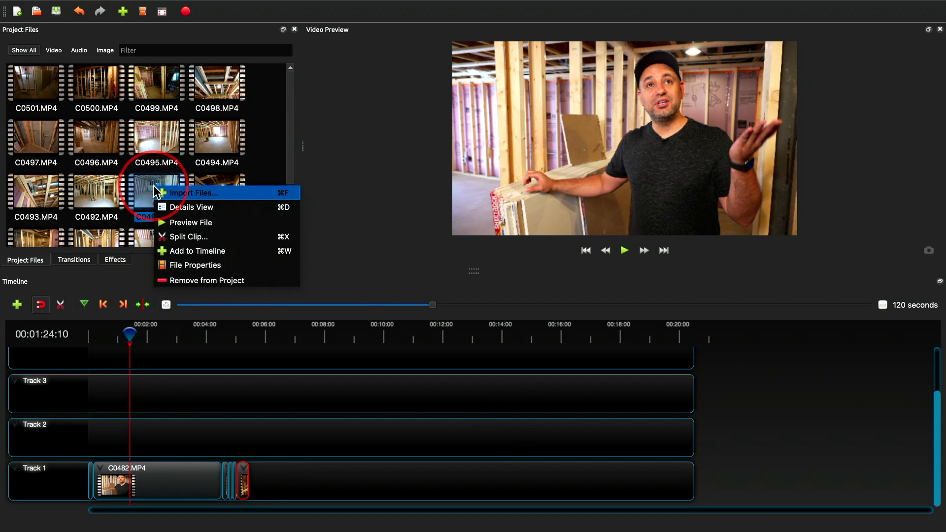
click(197, 253)
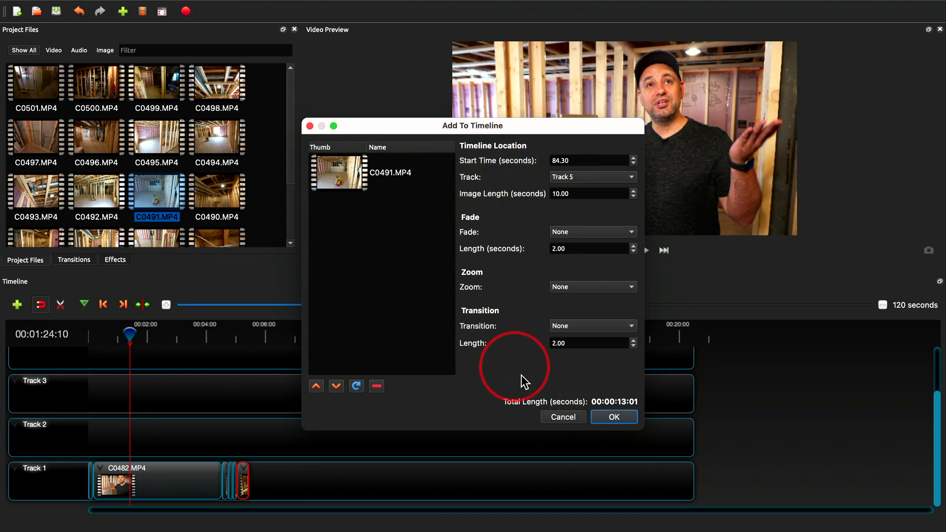
click(563, 417)
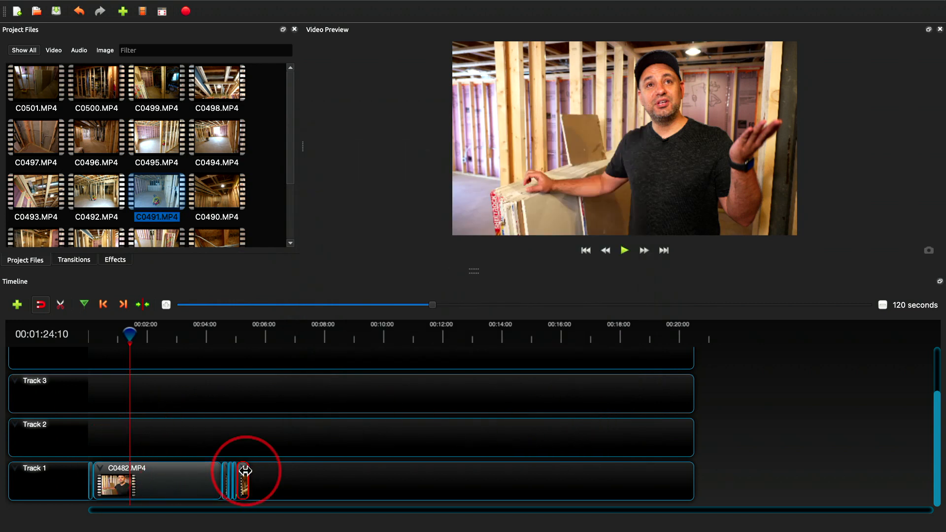
scroll(209, 472, up, 1)
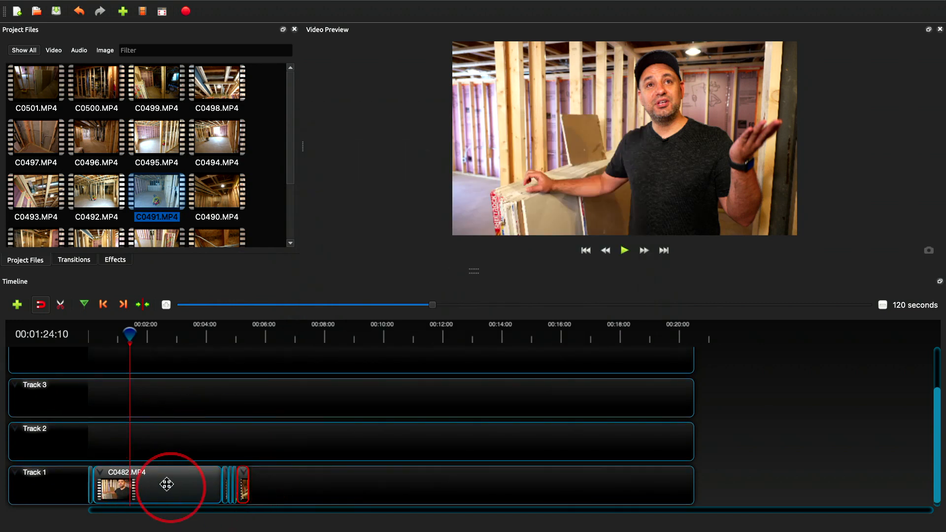
scroll(197, 439, down, 1)
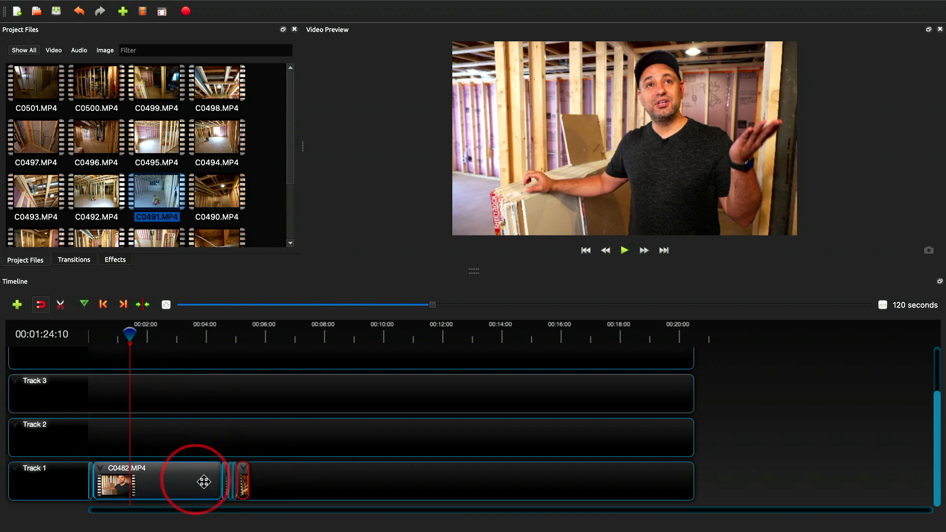
scroll(201, 179, down, 3)
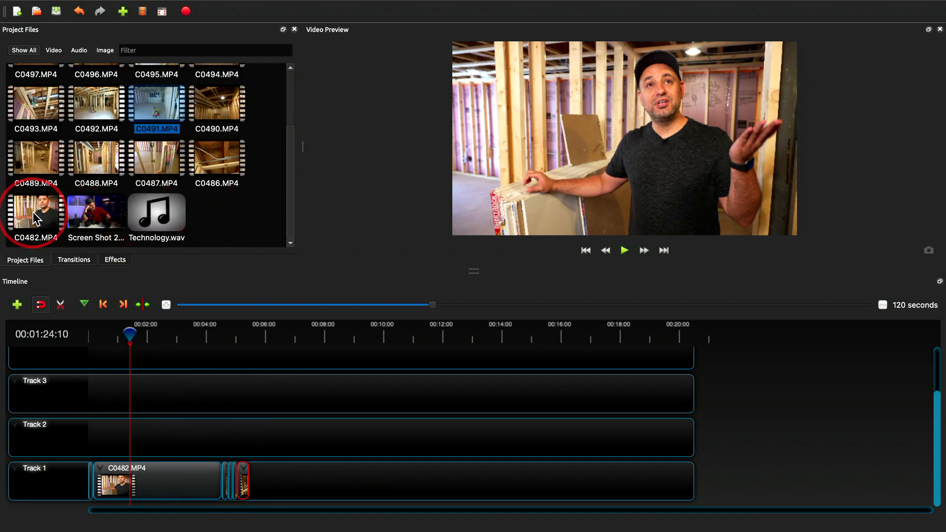
Append C0493.MP4 and C0496.MP4 one after the other behind C0486.MP4 on Track 1.
scroll(60, 158, up, 3)
drag(35, 189, 270, 487)
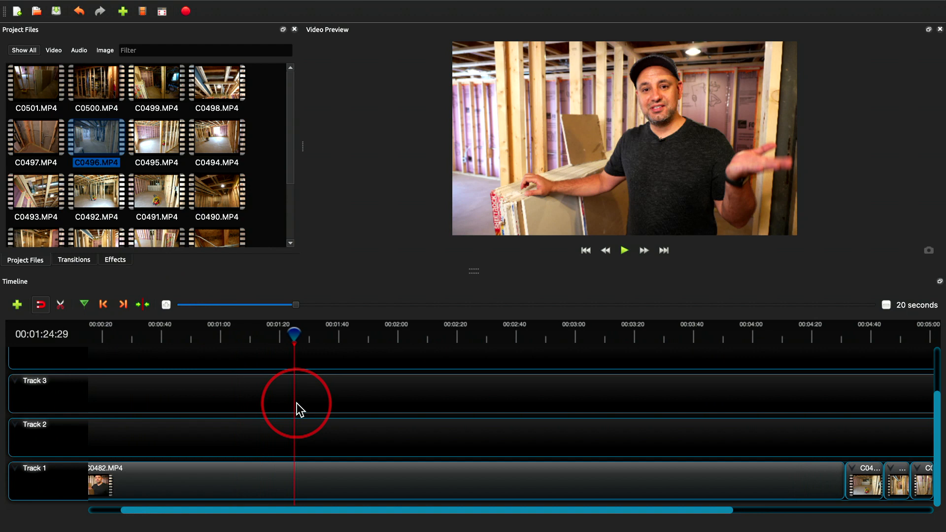
View C0491.MP4 at 00:04:42:25 and C0488.MP4 at 00:04:49:07 by moving the timeline playhead.
scroll(297, 408, right, 5)
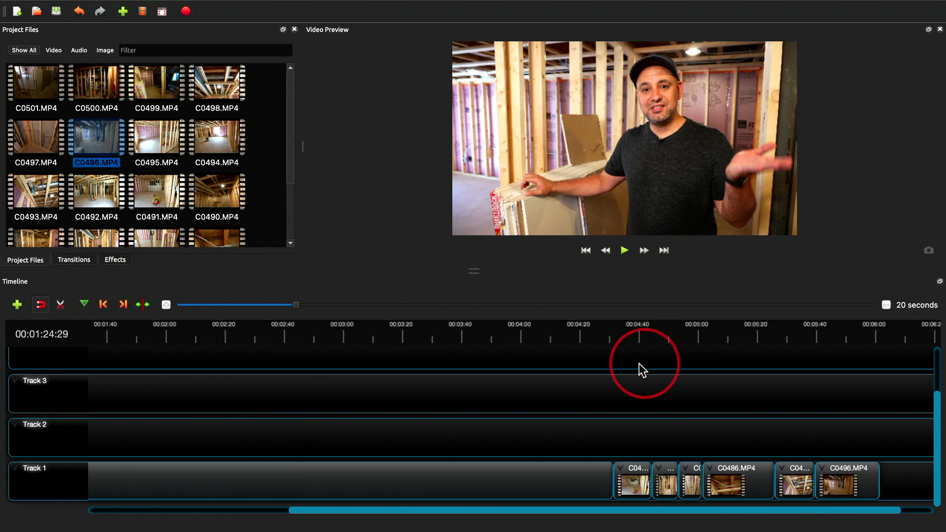
click(648, 336)
scroll(669, 403, right, 3)
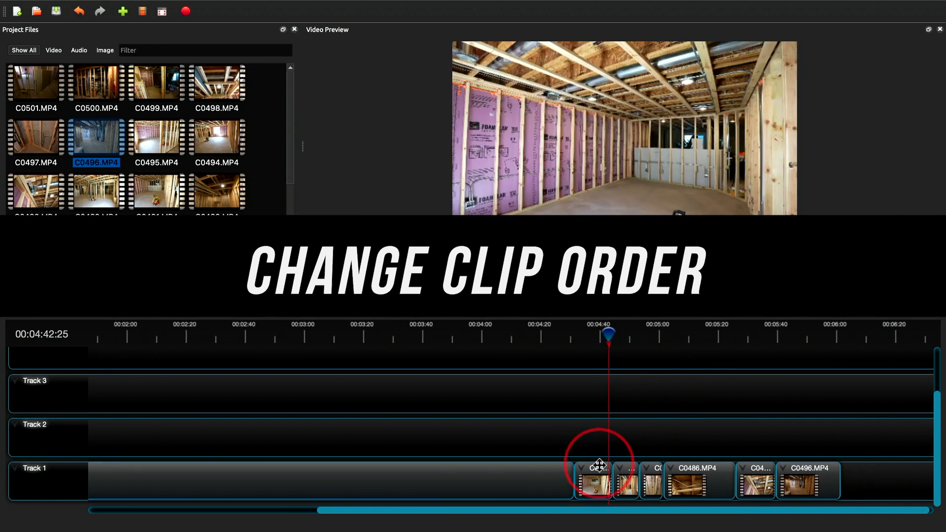
scroll(614, 475, right, 1)
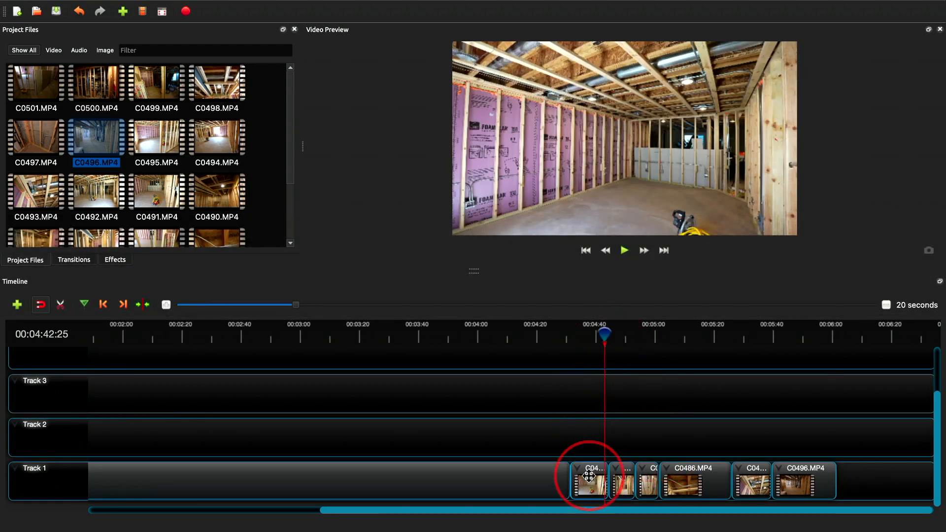
drag(604, 331, 624, 331)
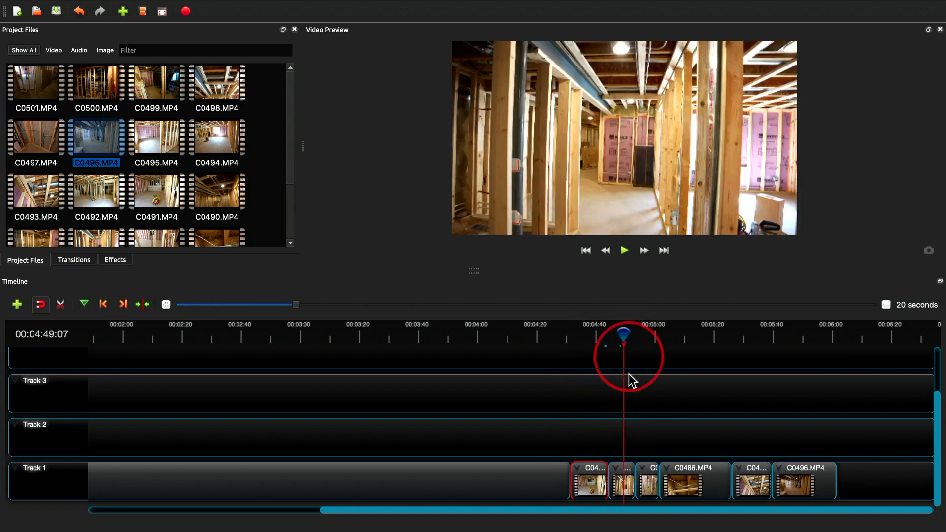
Try to place C0488.MP4 ahead of C0491.MP4 by moving it over that clip on Track 1, and undo the move.
drag(624, 468, 581, 472)
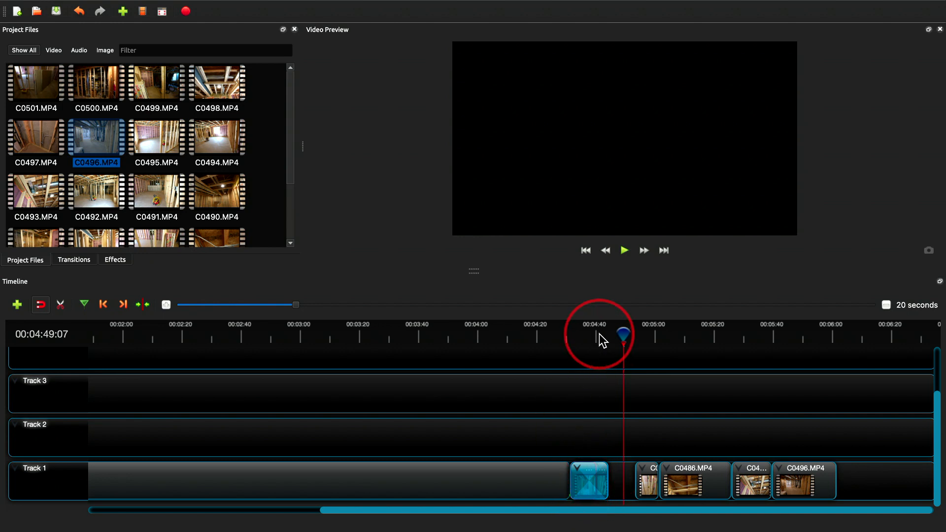
drag(621, 333, 591, 338)
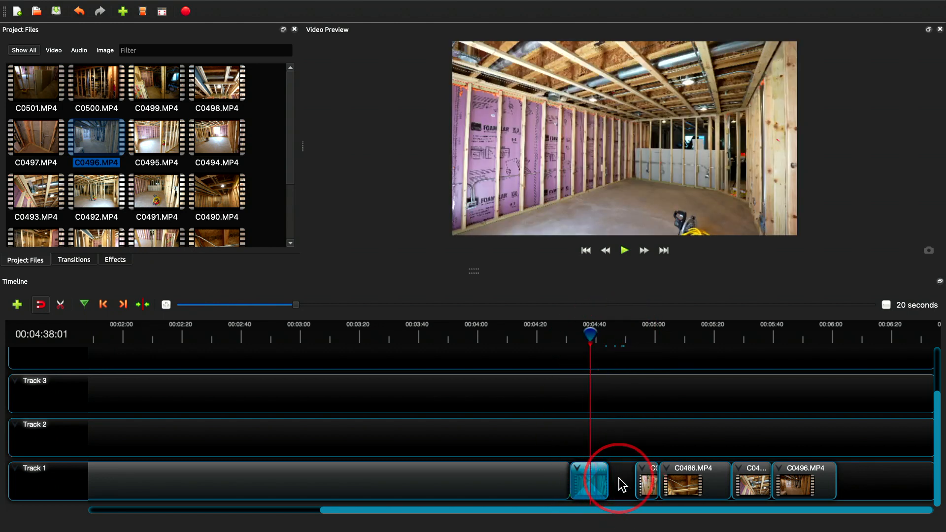
scroll(640, 434, right, 1)
scroll(641, 434, left, 3)
scroll(640, 434, right, 1)
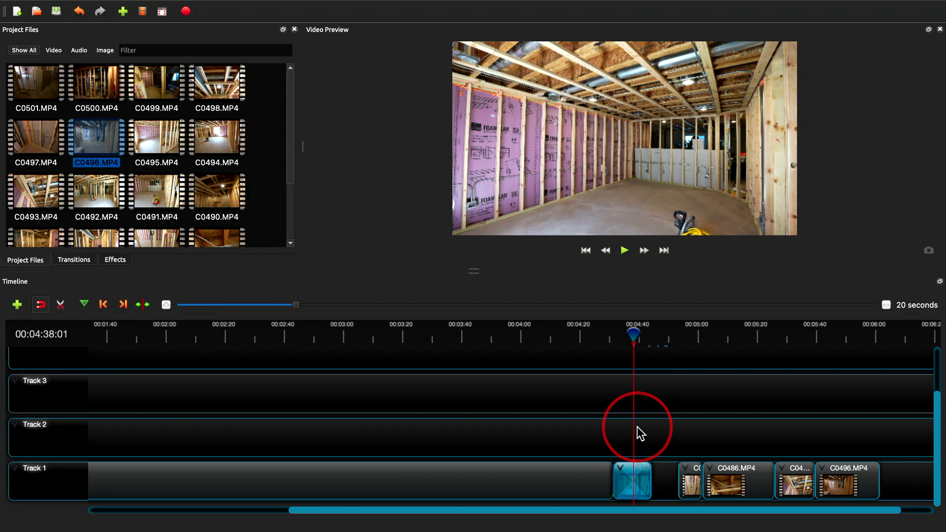
key(ctrl+z)
key(ctrl+z)
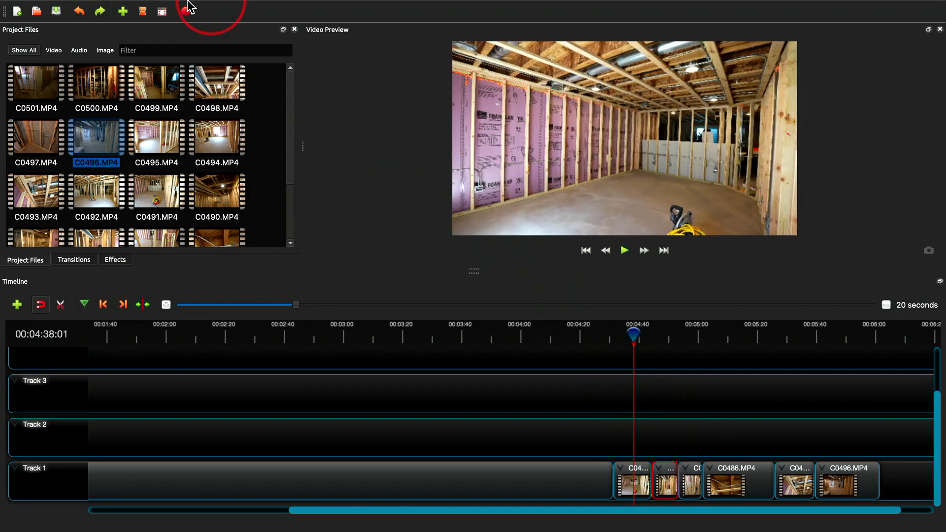
Look over the file and editing commands and play C0491.MP4 on the timeline up to 00:04:40:21.
mouse_move(131, 6)
click(172, 6)
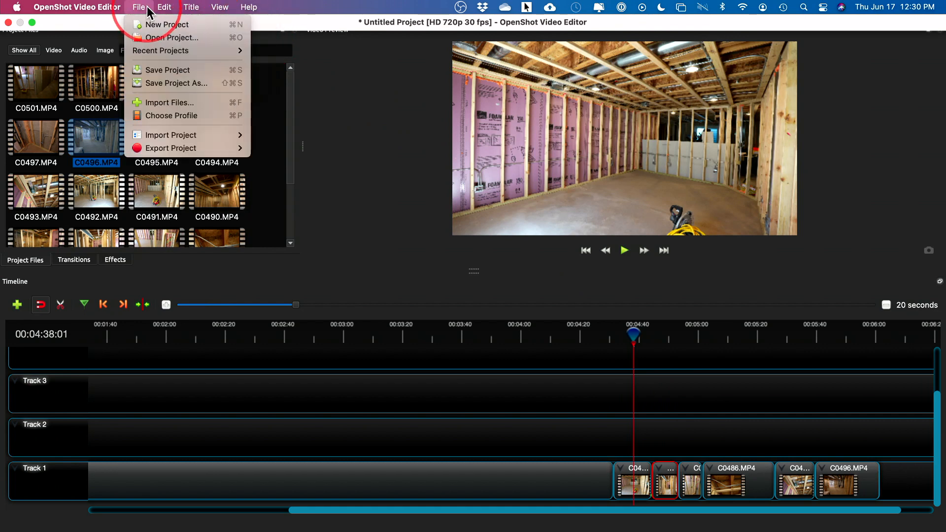
click(170, 3)
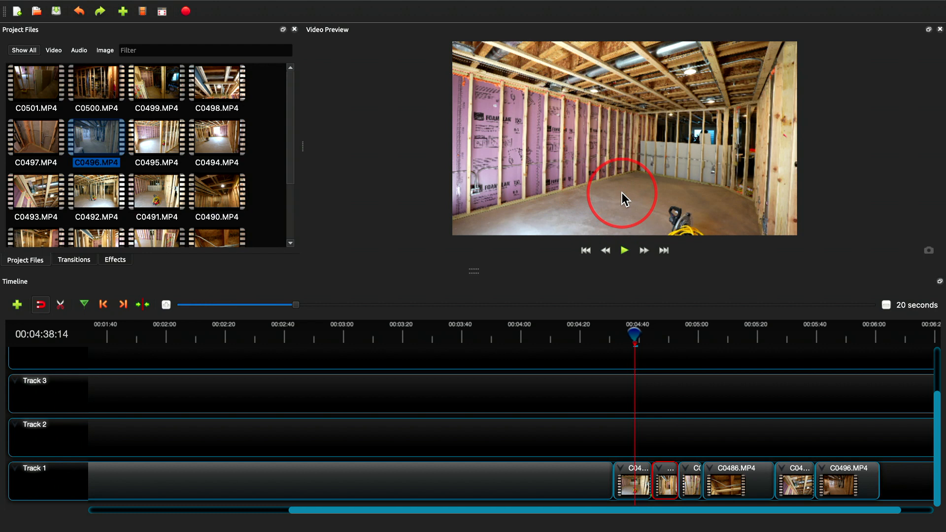
key(space)
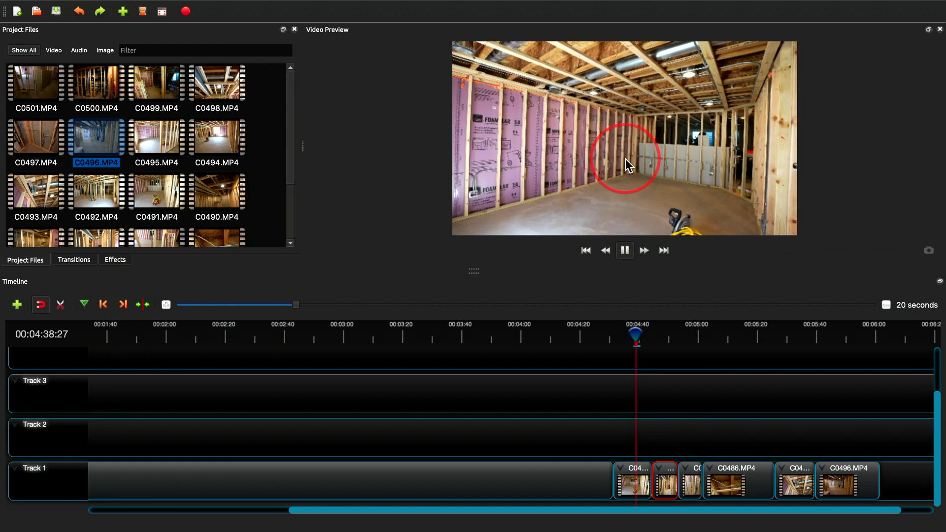
click(630, 250)
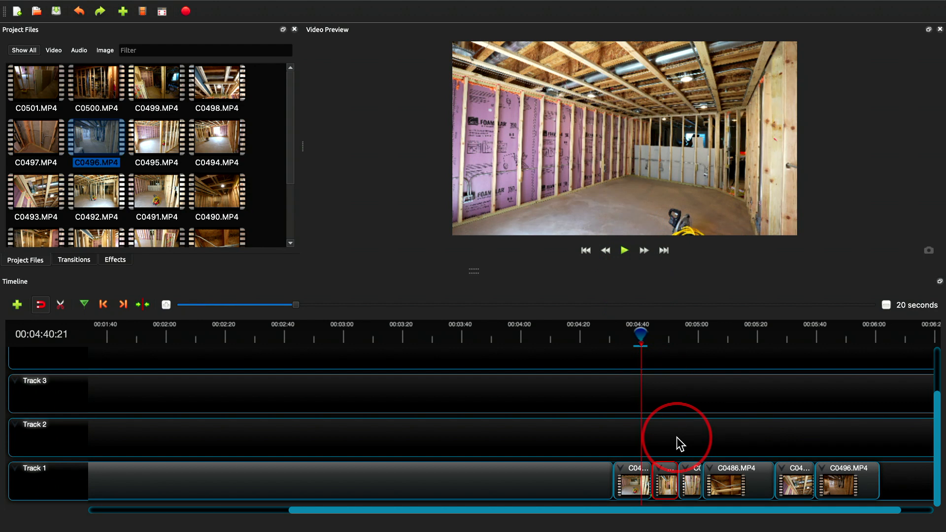
Rearrange the clips behind C0482.MP4 on Track 1 into the order C0488.MP4, C0487.MP4, C0491.MP4, parking clips on the upper tracks while making room.
scroll(641, 454, up, 3)
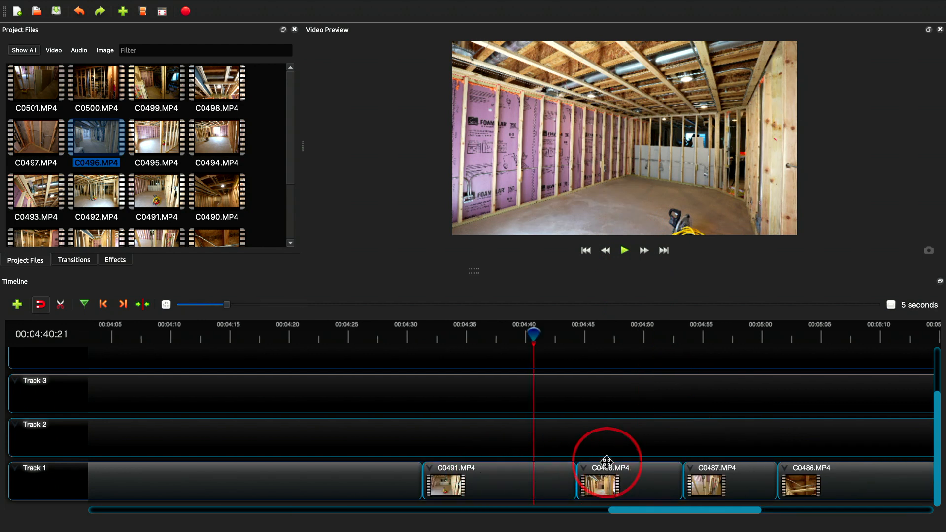
drag(609, 470, 450, 430)
drag(454, 471, 565, 473)
click(493, 444)
drag(490, 453, 489, 481)
drag(532, 338, 472, 337)
drag(495, 473, 650, 439)
drag(591, 467, 486, 467)
drag(616, 433, 633, 472)
drag(648, 436, 701, 444)
drag(545, 481, 743, 482)
drag(766, 377, 496, 487)
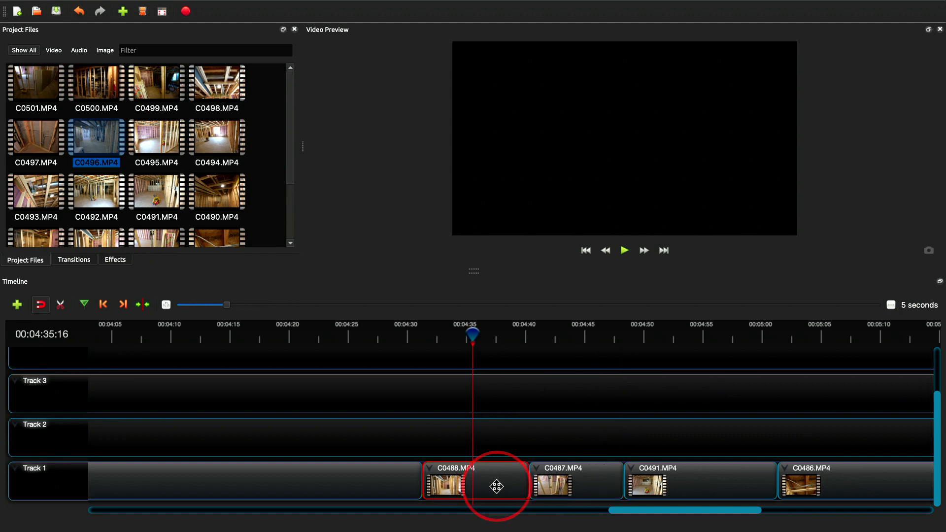
Delete C0487.MP4 from Track 1 and move C0491.MP4 up against the end of C0488.MP4.
drag(524, 345, 570, 345)
click(600, 468)
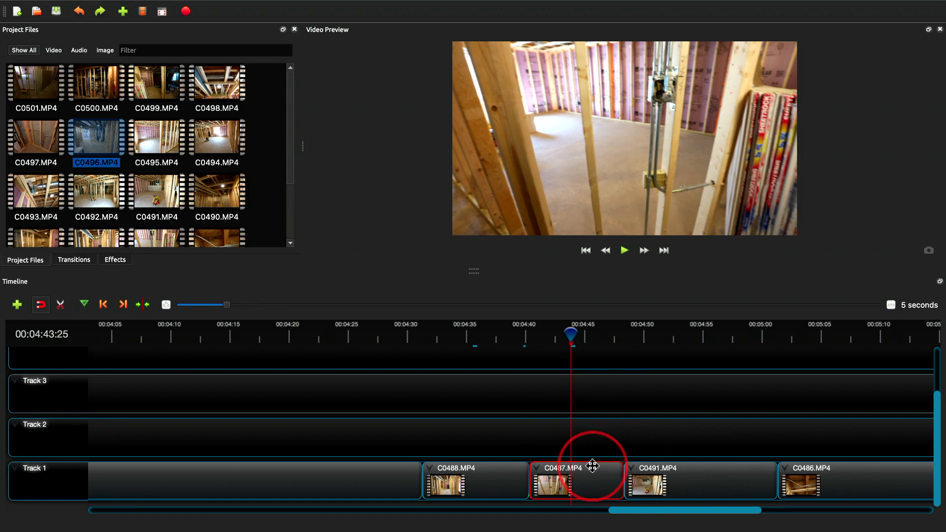
key(Delete)
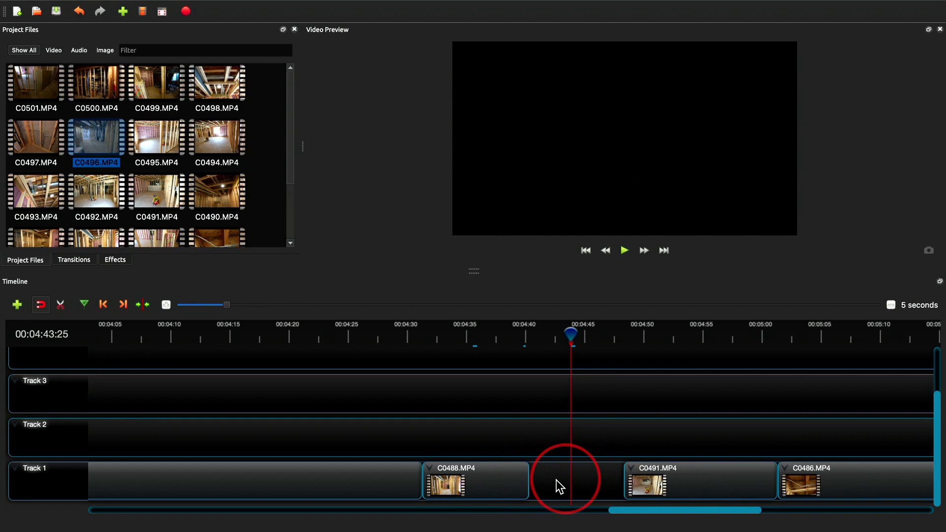
drag(669, 475, 571, 481)
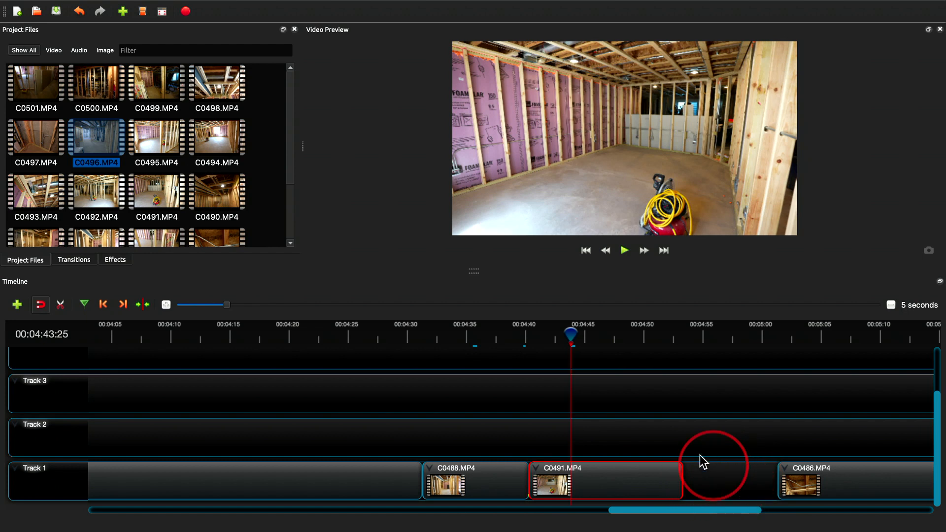
click(712, 355)
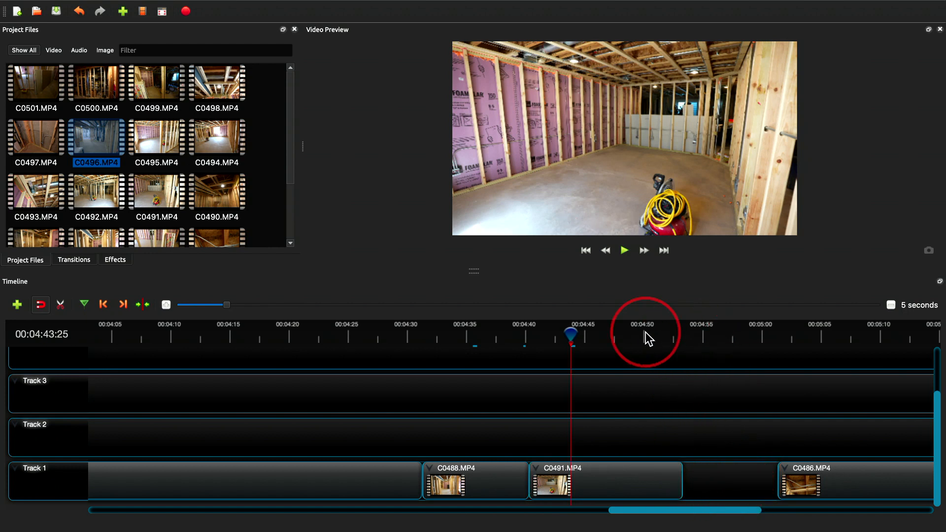
Play the empty gap before C0486.MP4 from 00:04:55:27 and return the playhead to 00:04:55:12.
drag(572, 336, 712, 339)
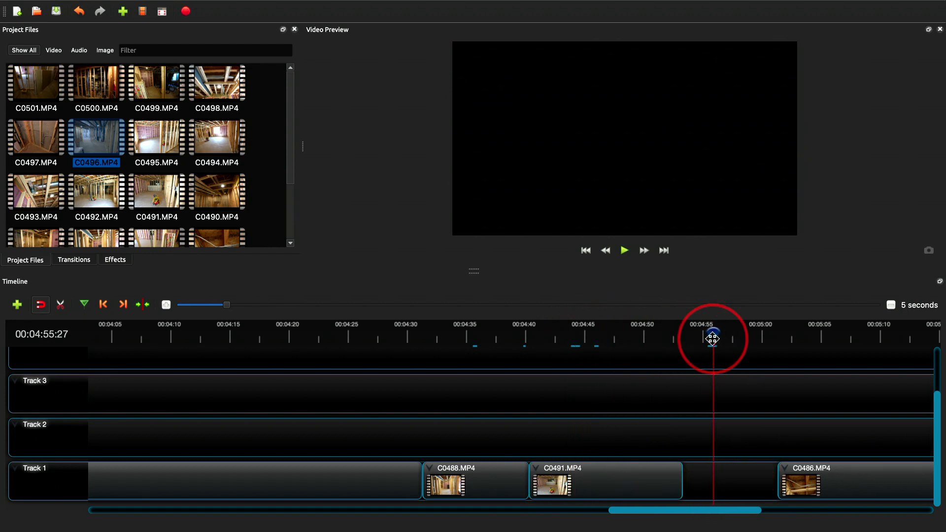
click(625, 250)
click(624, 251)
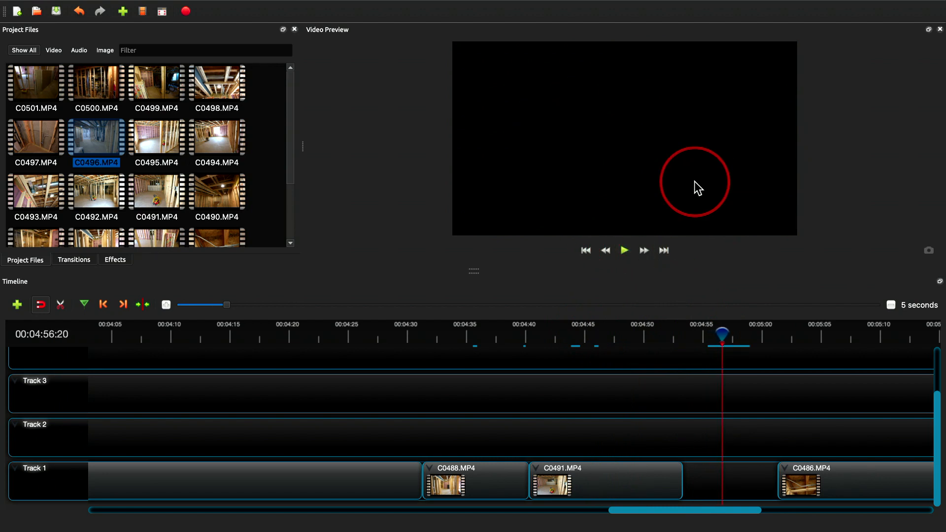
drag(720, 352, 708, 338)
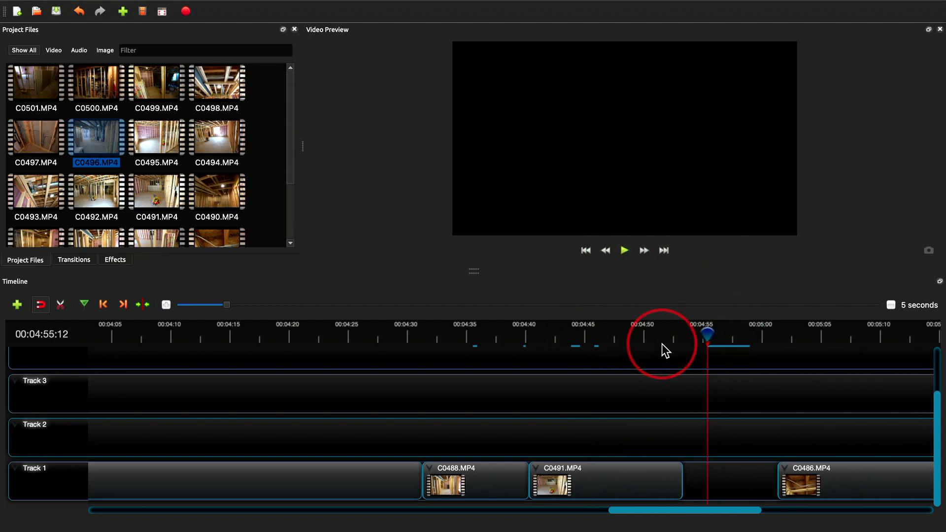
Close the gap by moving C0486.MP4 up against C0491.MP4, and set the playhead to 00:04:36:07 within C0488.MP4.
drag(824, 469, 734, 473)
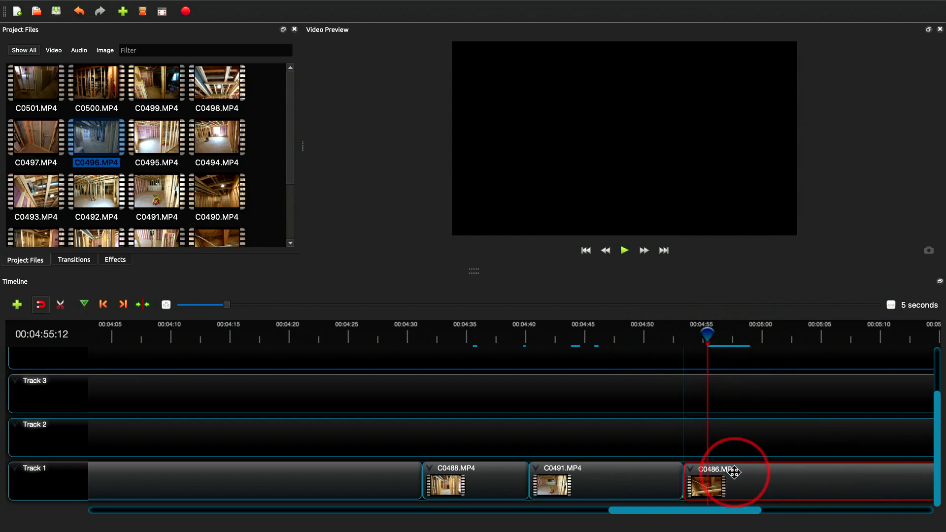
drag(707, 334, 657, 336)
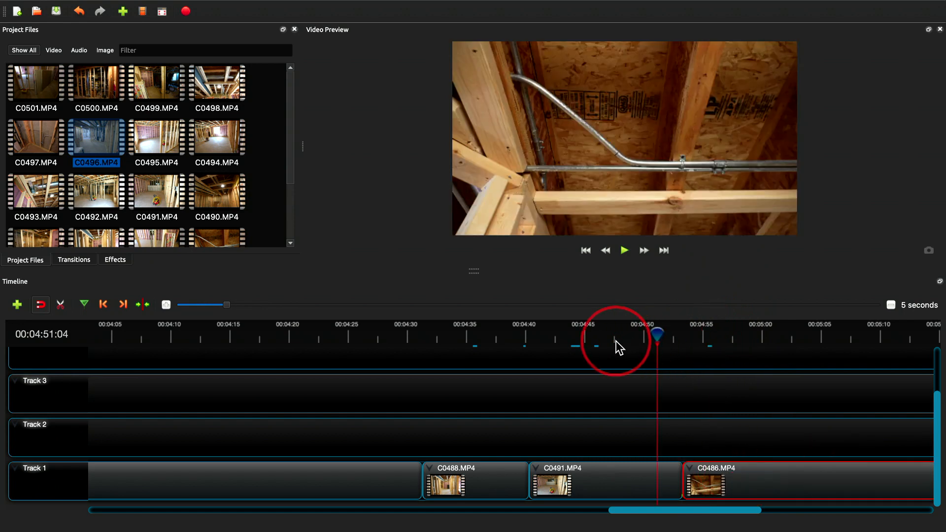
click(487, 354)
click(482, 333)
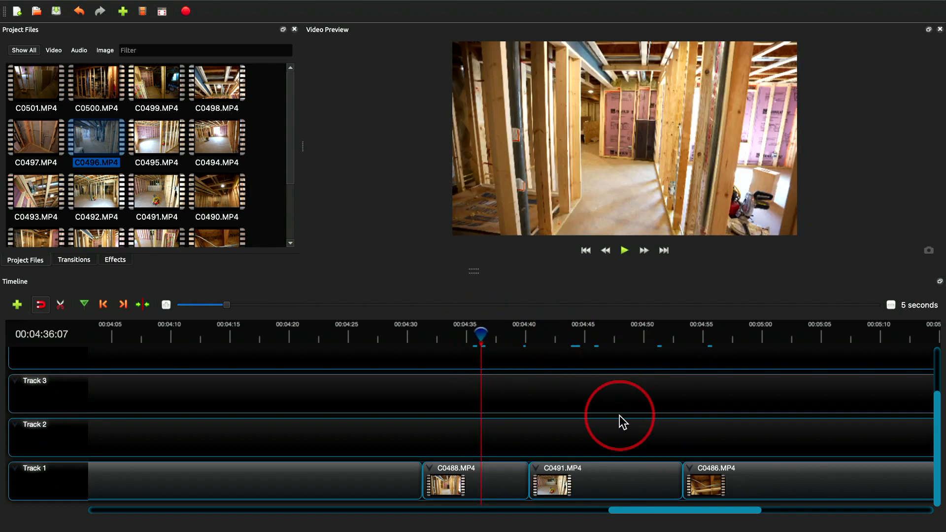
Delete C0488.MP4 from Track 1 and undo the deletion.
click(503, 482)
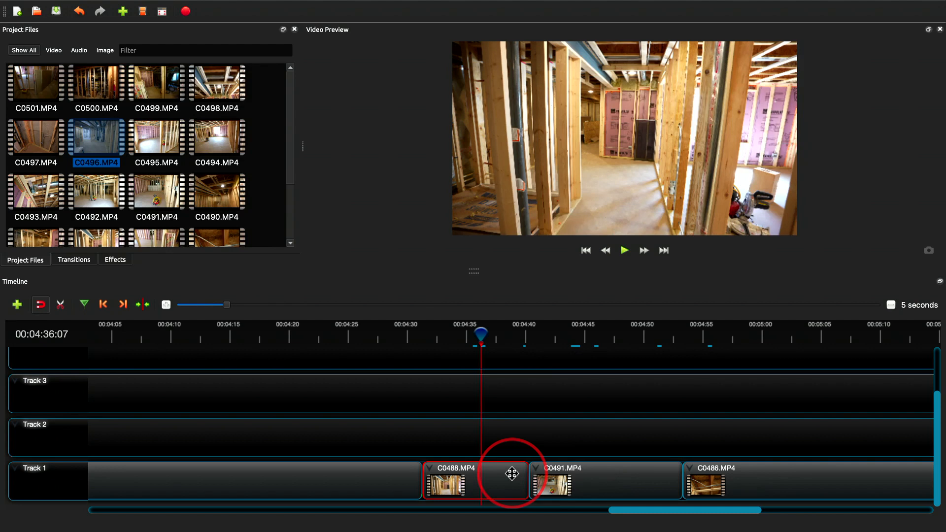
key(Delete)
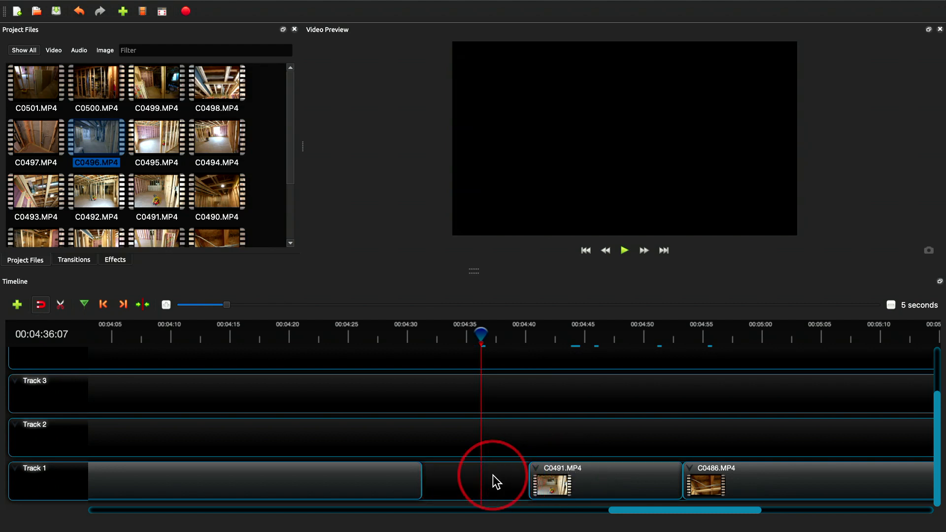
key(ctrl+z)
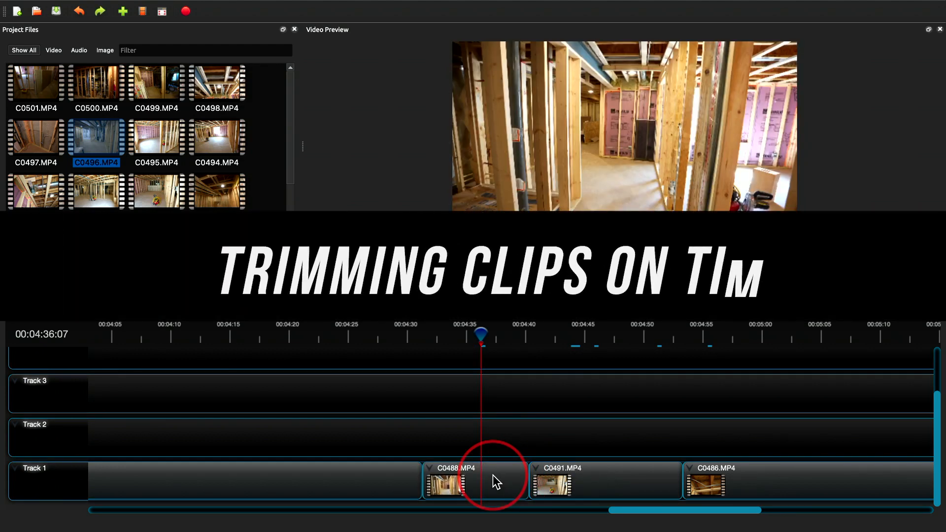
Play C0491.MP4 from 00:04:40:12 near its start and stop the playhead at 00:04:43:01 as the cut point.
drag(482, 331, 589, 344)
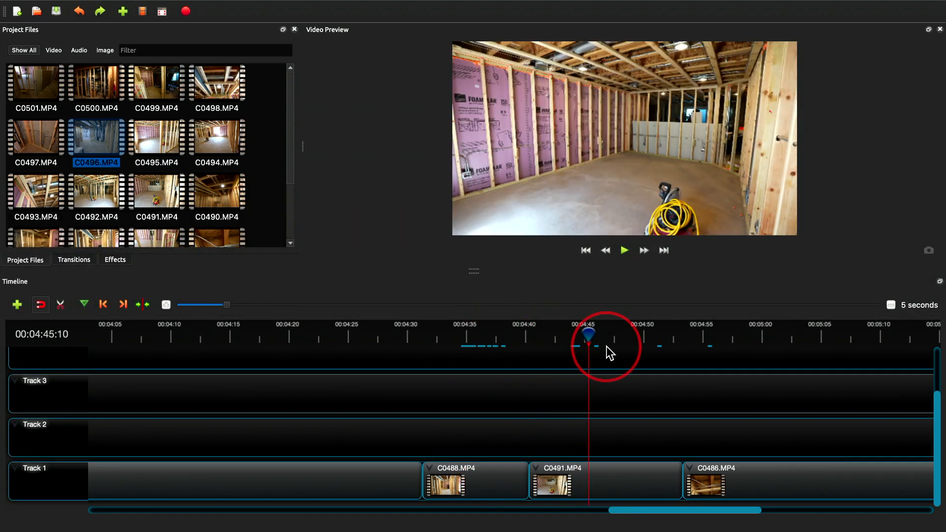
drag(583, 335, 530, 333)
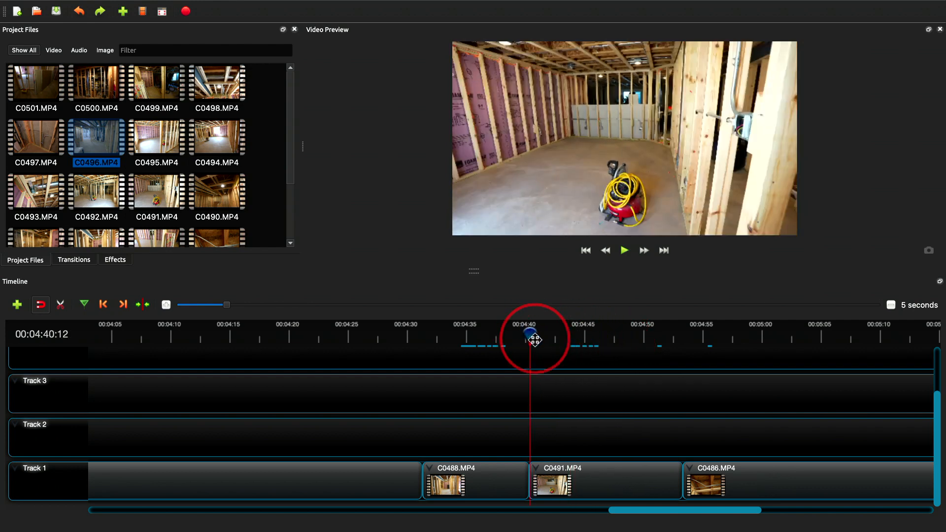
click(624, 250)
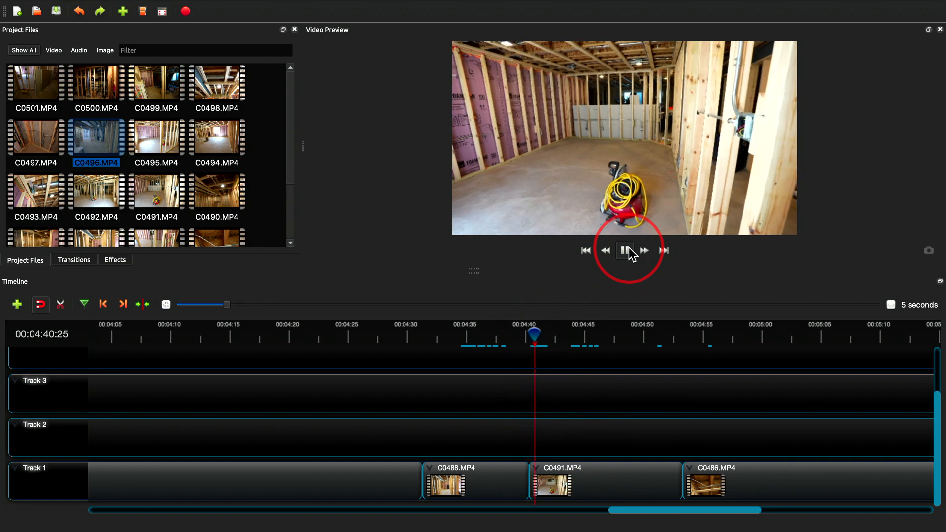
click(626, 249)
scroll(563, 466, up, 1)
scroll(563, 460, down, 1)
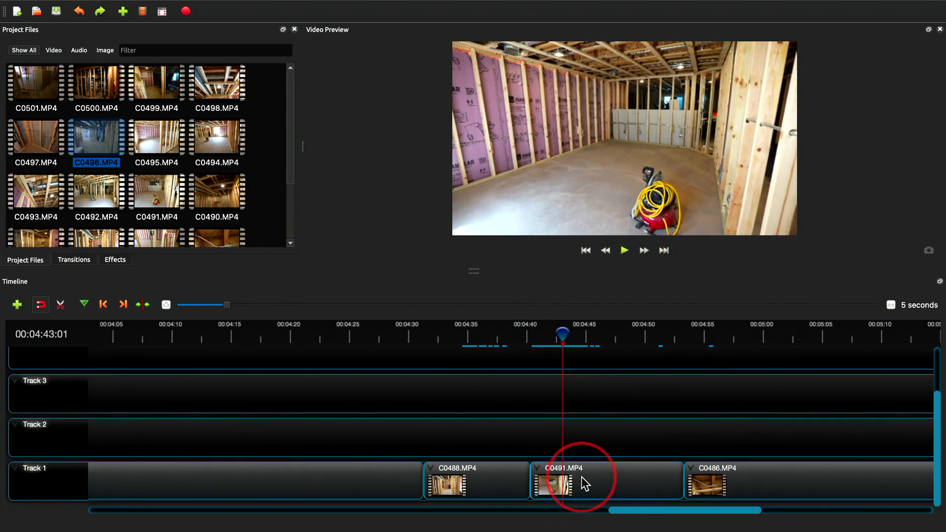
Split C0491.MP4 on Track 1 at the 00:04:43:01 playhead position with the Razor tool.
click(570, 477)
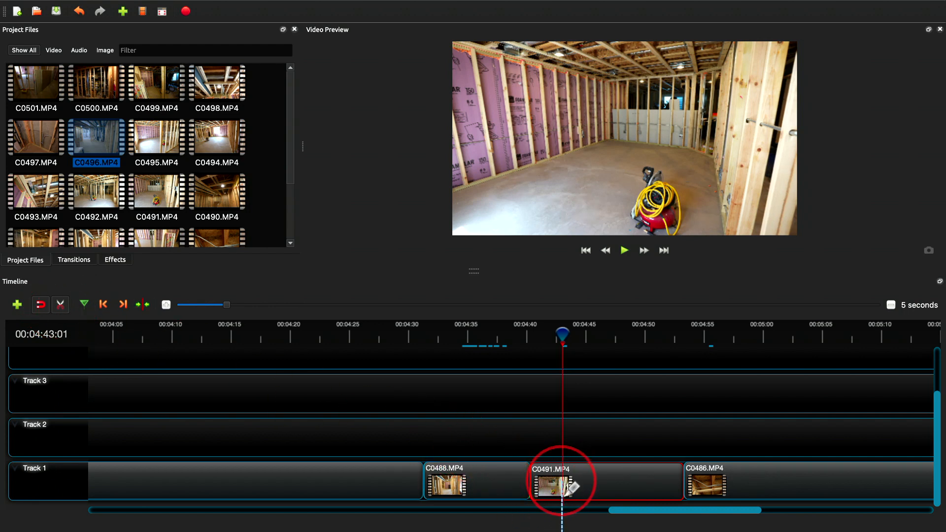
click(561, 487)
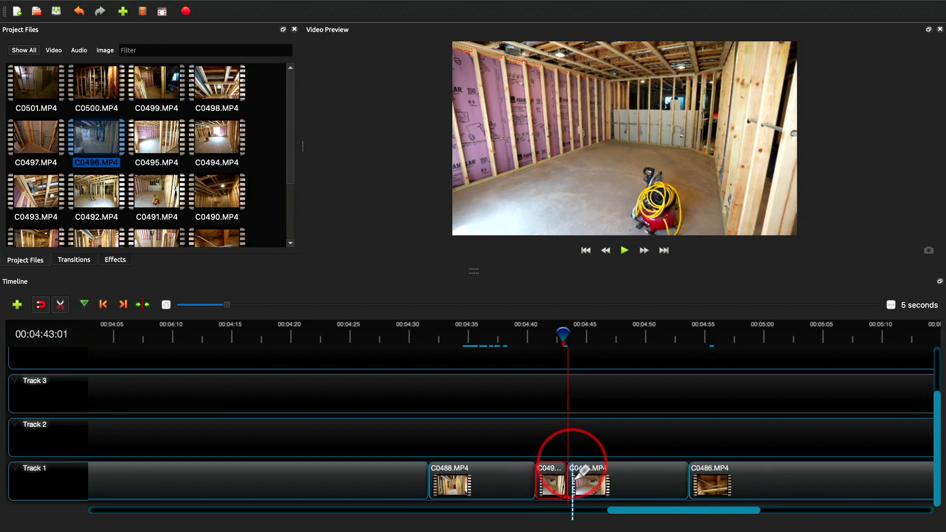
scroll(571, 482, left, 1)
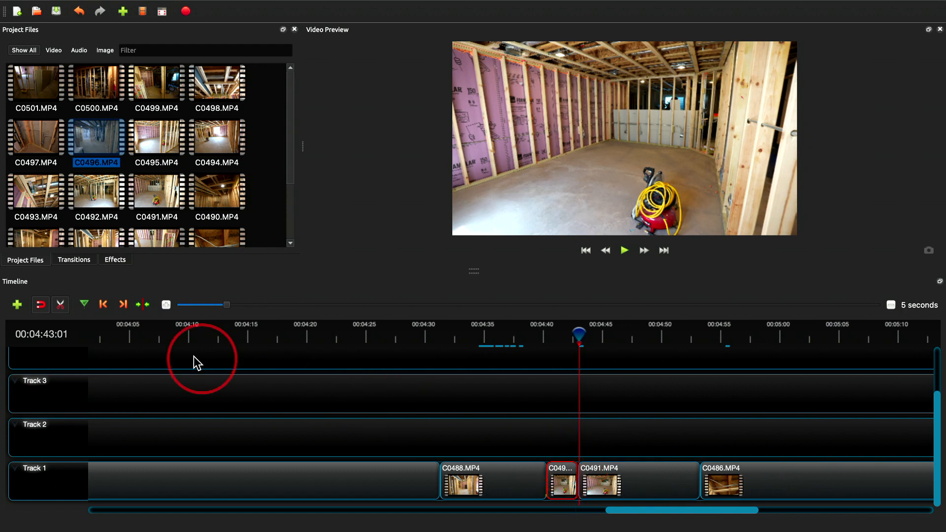
Delete the short first piece of C0491.MP4 and move the remaining piece up against C0488.MP4 on Track 1.
click(54, 309)
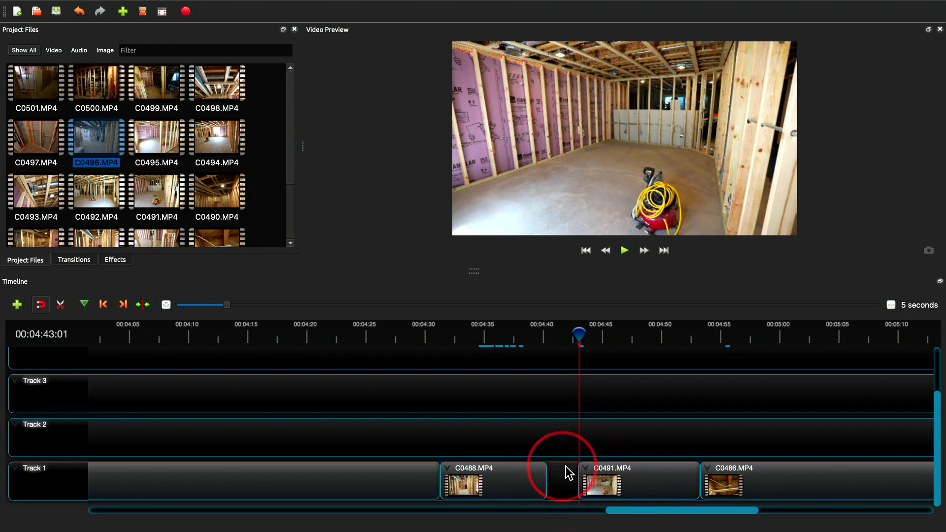
drag(633, 468, 602, 468)
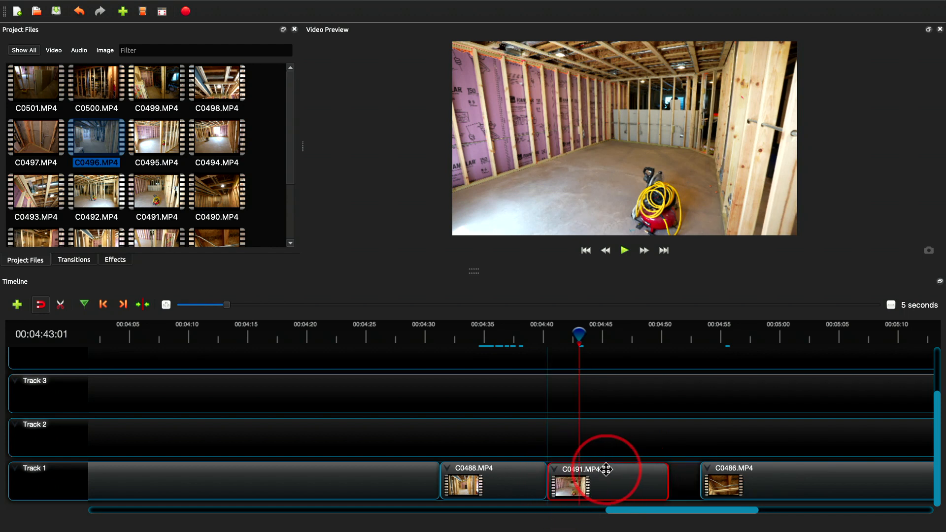
Set the playhead to 00:04:46:28 and trim the end of C0491.MP4 back to it.
drag(578, 334, 549, 337)
drag(546, 338, 624, 338)
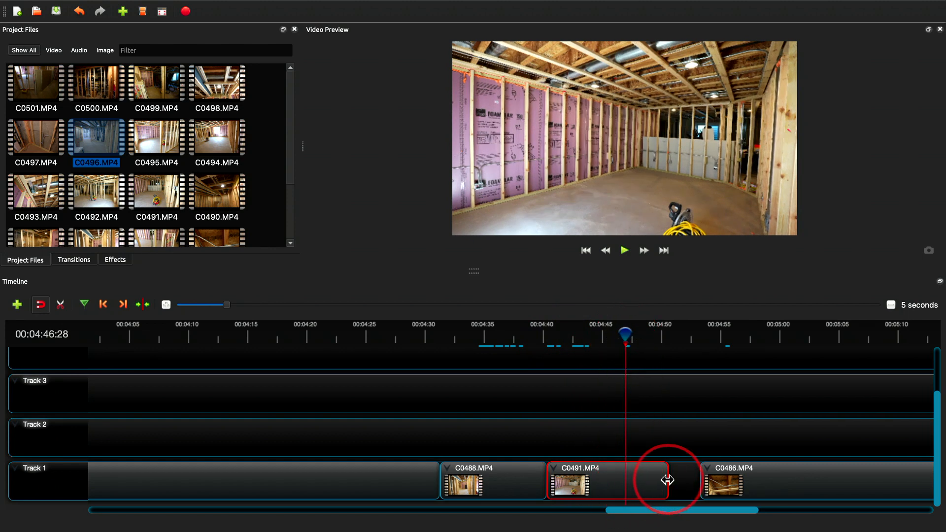
drag(666, 480, 627, 479)
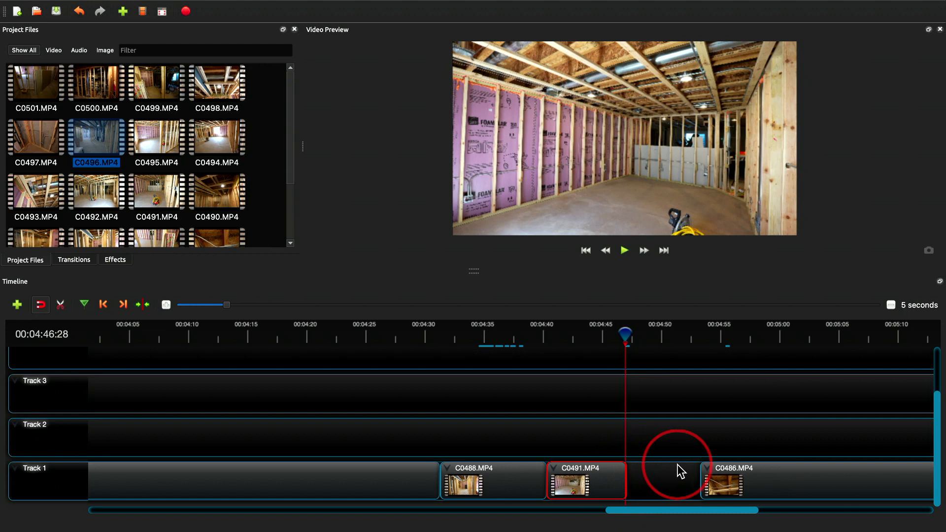
Split C0491.MP4 with the Razor tool at 00:04:42:09 and again at about 00:04:45, and delete the middle piece.
drag(618, 333, 570, 335)
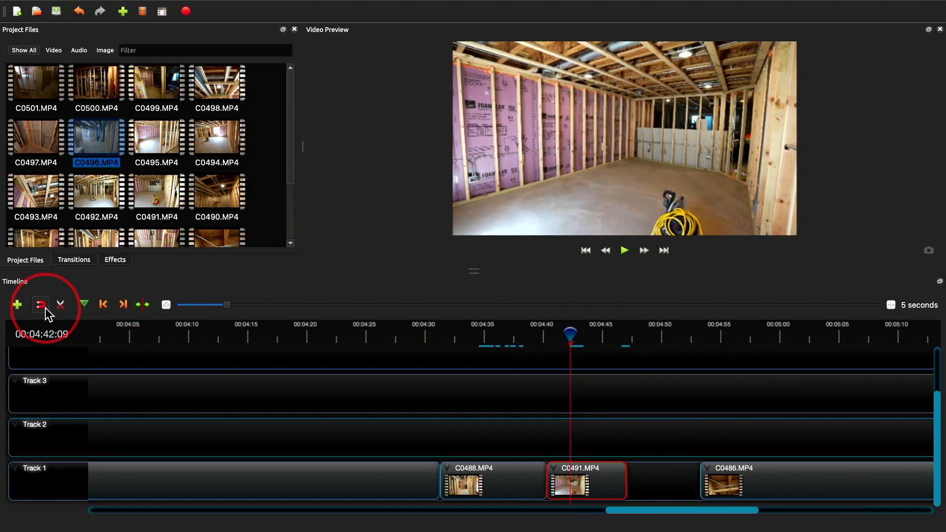
click(571, 485)
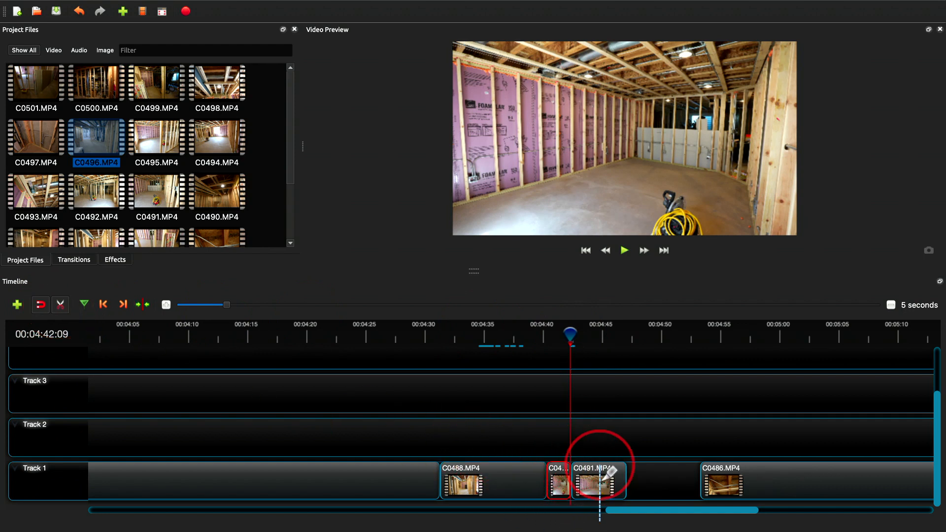
click(601, 476)
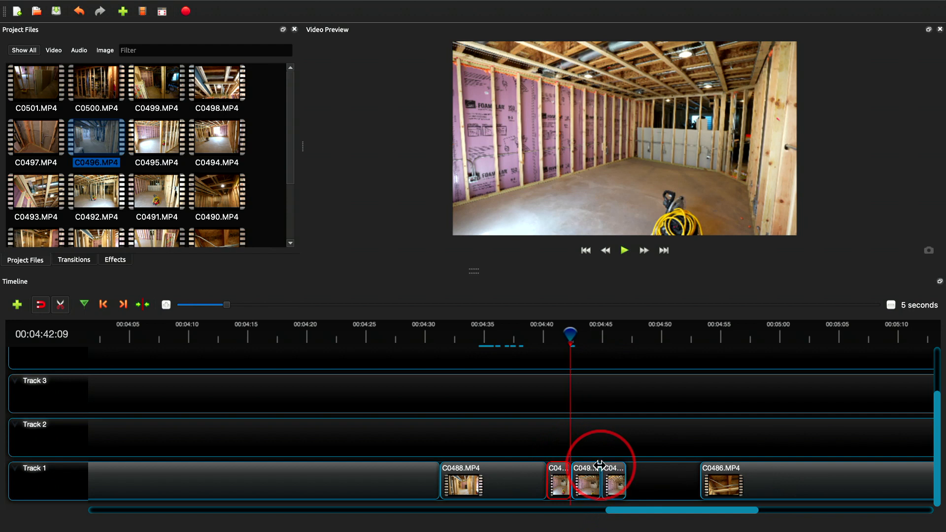
click(55, 310)
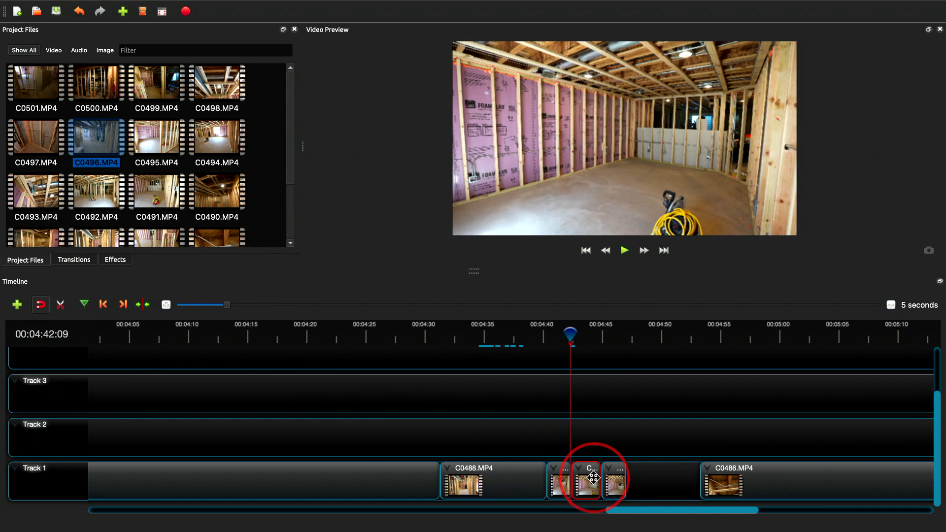
key(Delete)
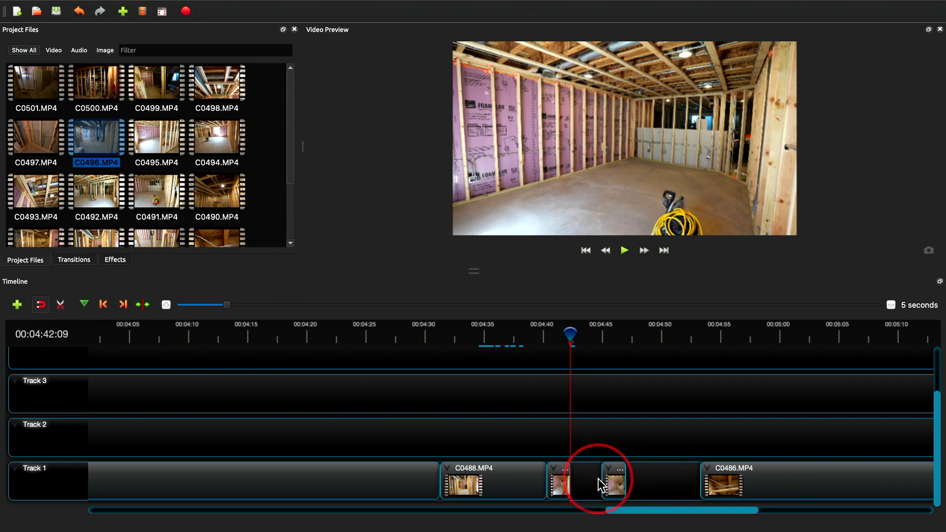
Rearrange Track 1 so C0488.MP4 sits between the two C0491.MP4 pieces, and scrub the playhead across them to 00:04:50:10.
drag(613, 467, 669, 467)
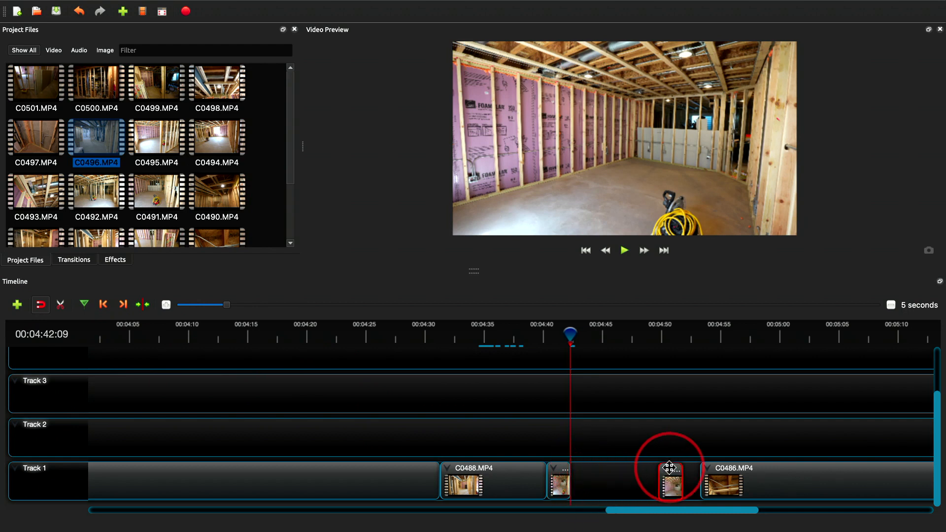
drag(564, 469, 497, 441)
drag(499, 473, 611, 472)
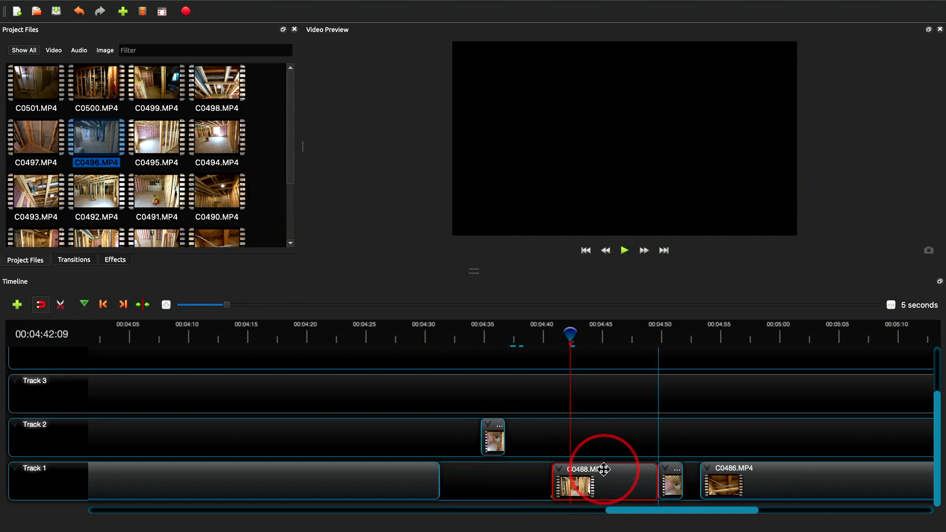
drag(493, 428, 540, 478)
click(531, 349)
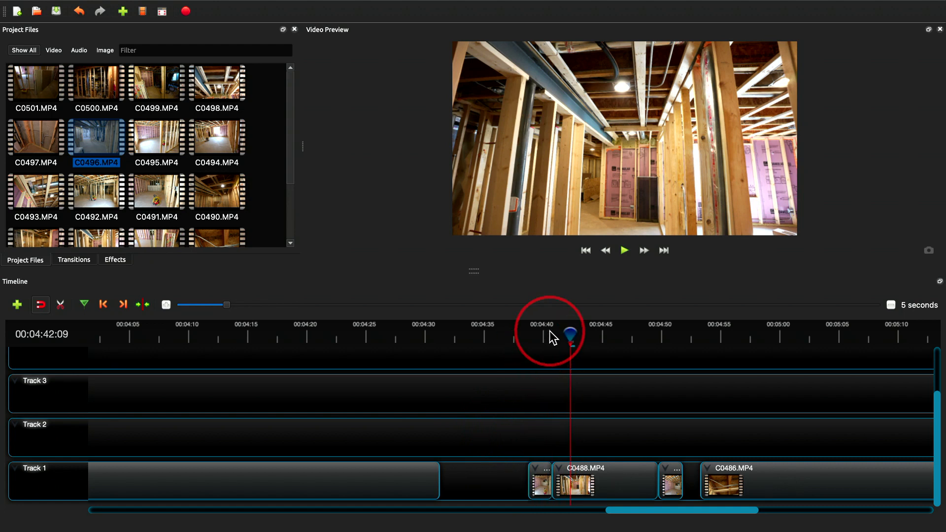
click(576, 333)
drag(576, 333, 666, 340)
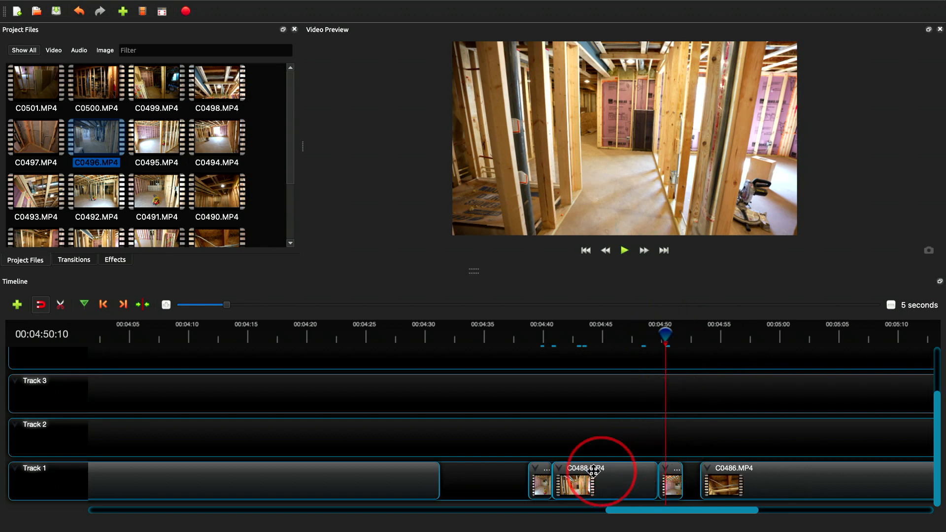
Delete the C0491.MP4 piece in front of C0488.MP4 and trim C0488.MP4 from both ends to about 3 seconds.
click(533, 474)
key(Delete)
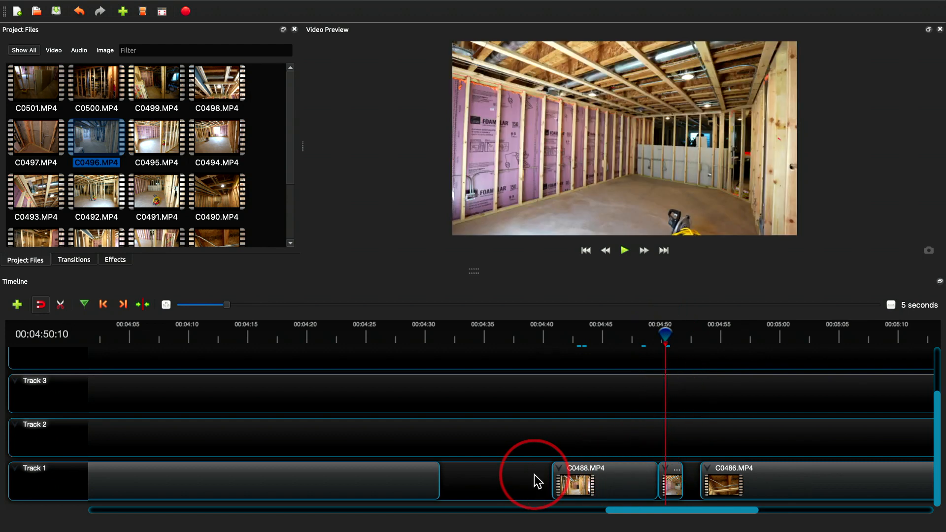
drag(584, 468, 544, 468)
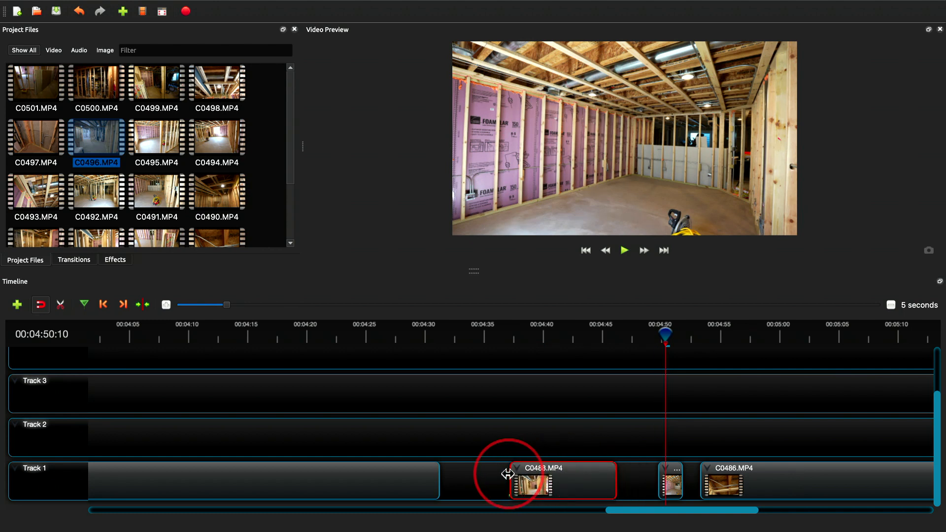
drag(507, 474, 596, 473)
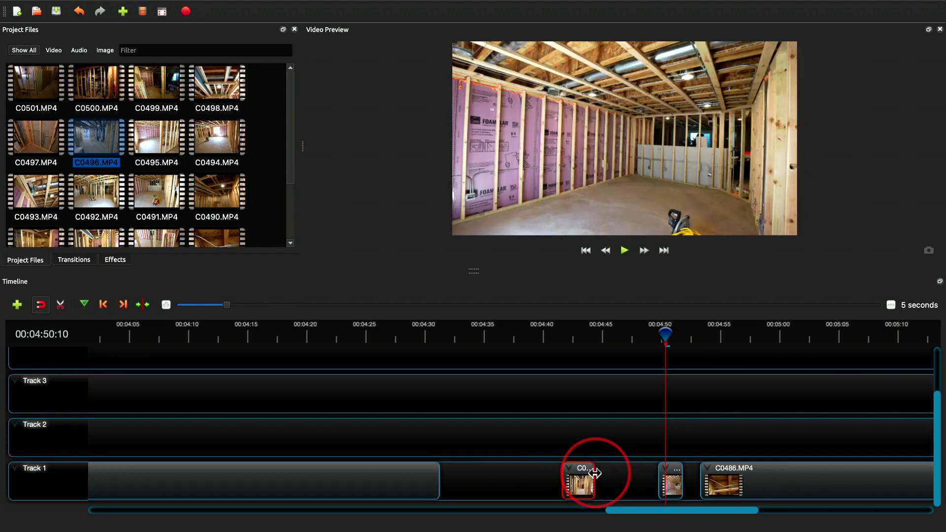
click(60, 306)
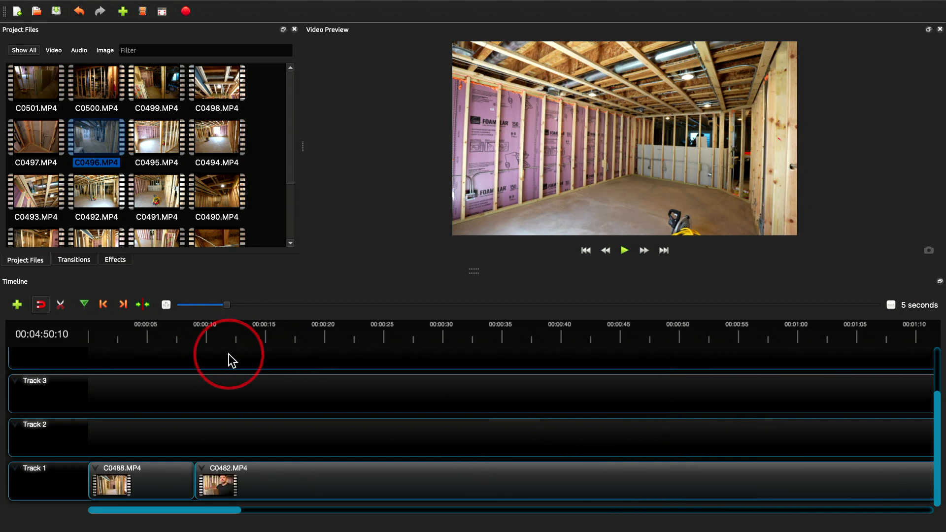
Trim the start of C0482.MP4 to the playhead at 00:00:10:16 and move the clip back against the first C0488.MP4.
mouse_move(218, 336)
mouse_down()
mouse_move(201, 333)
mouse_move(212, 336)
mouse_up()
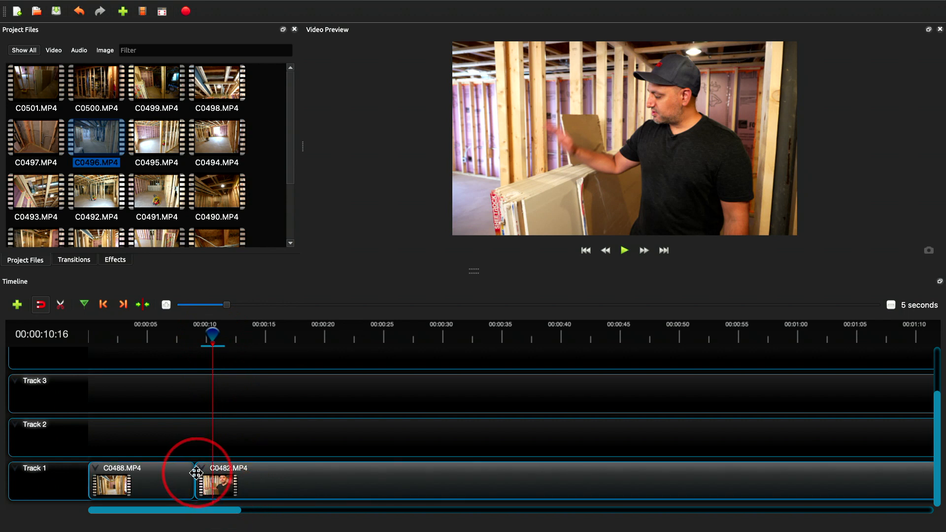
drag(194, 473, 213, 474)
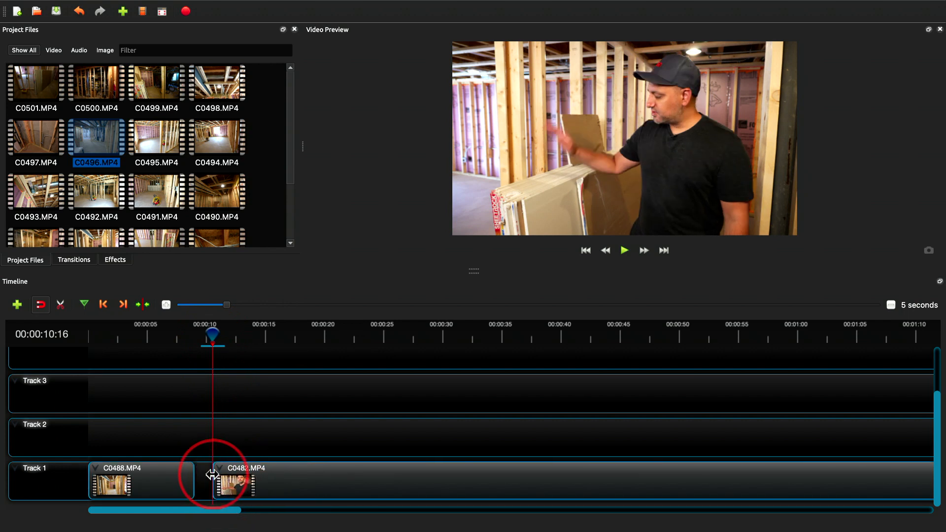
drag(391, 471, 370, 469)
Play the trimmed start of C0482.MP4 from 00:00:09:01 and stop at 00:00:11:14.
click(213, 333)
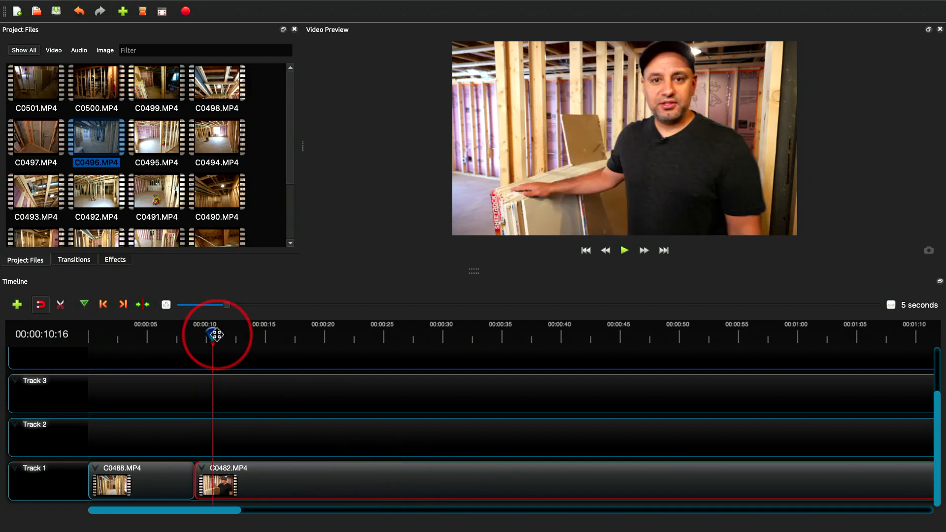
drag(213, 334, 195, 334)
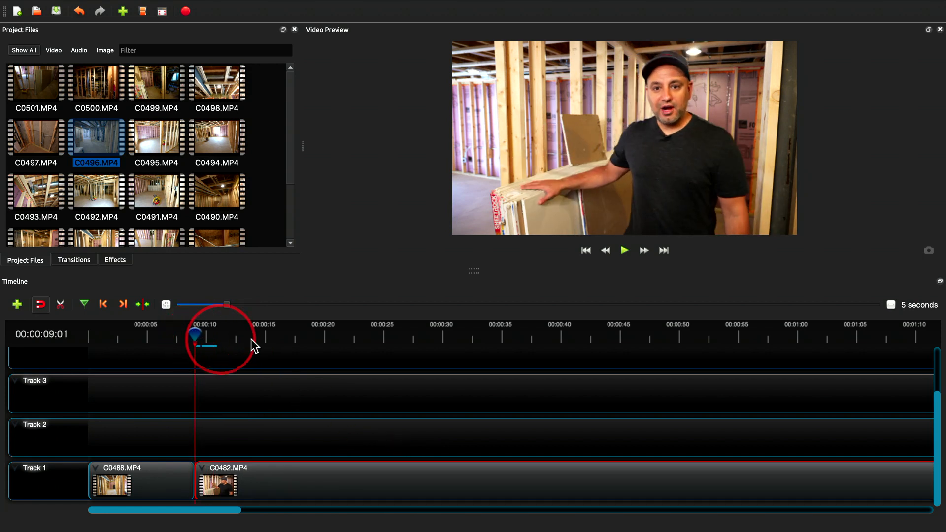
click(623, 251)
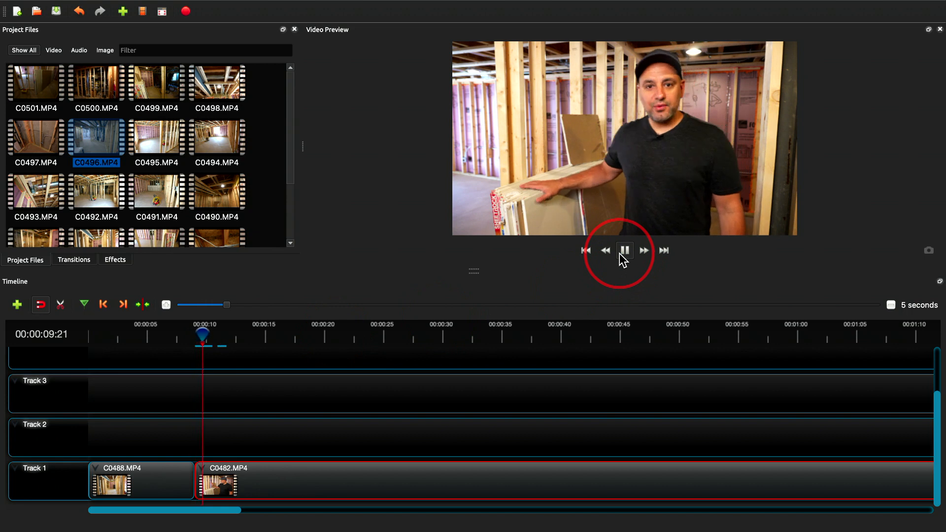
click(622, 252)
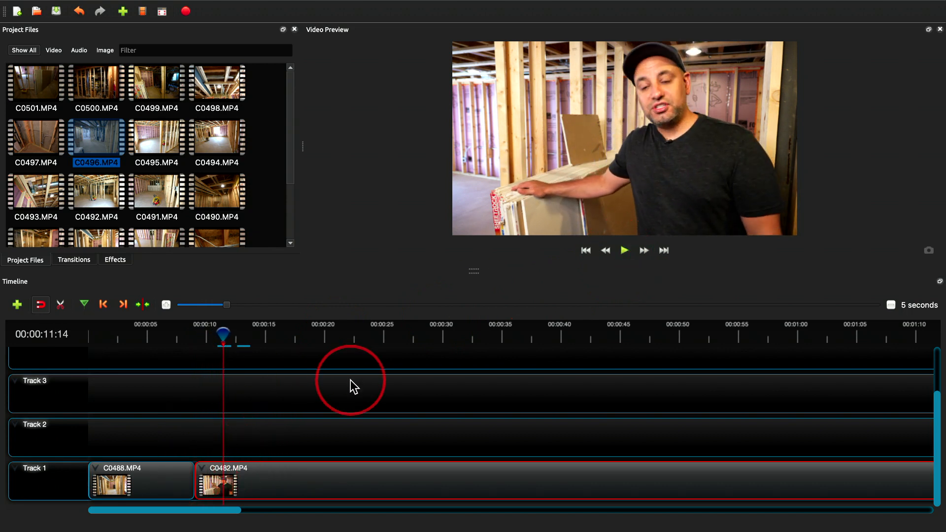
Play further into C0482.MP4 in short stretches and stop the playhead at 00:00:16:16.
click(251, 335)
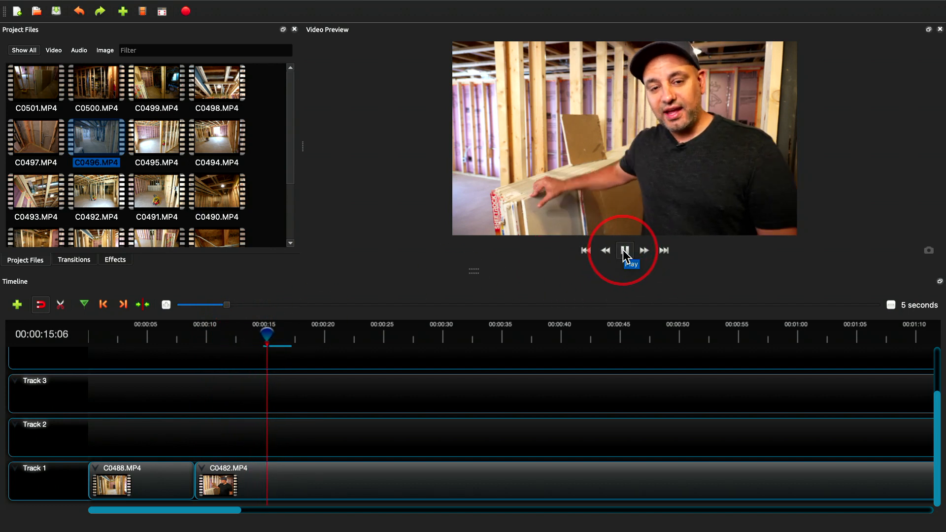
click(623, 251)
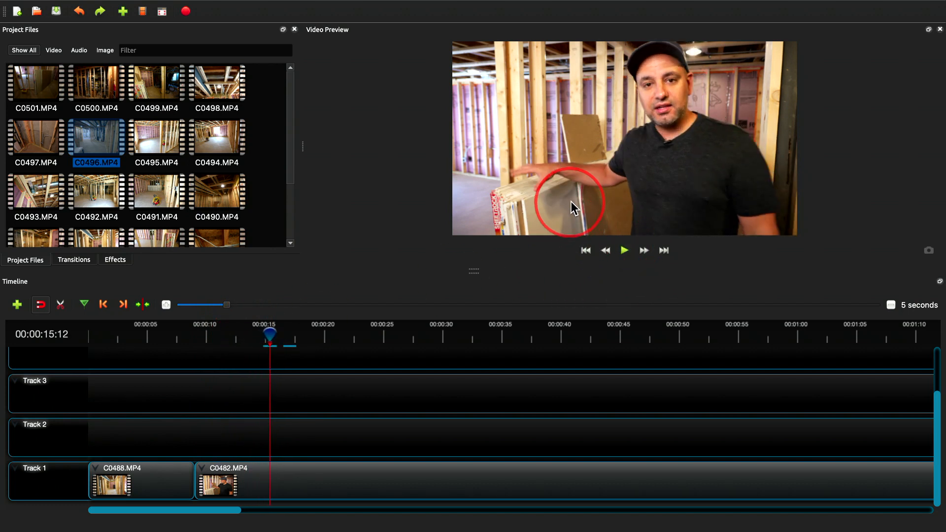
click(630, 253)
click(630, 253)
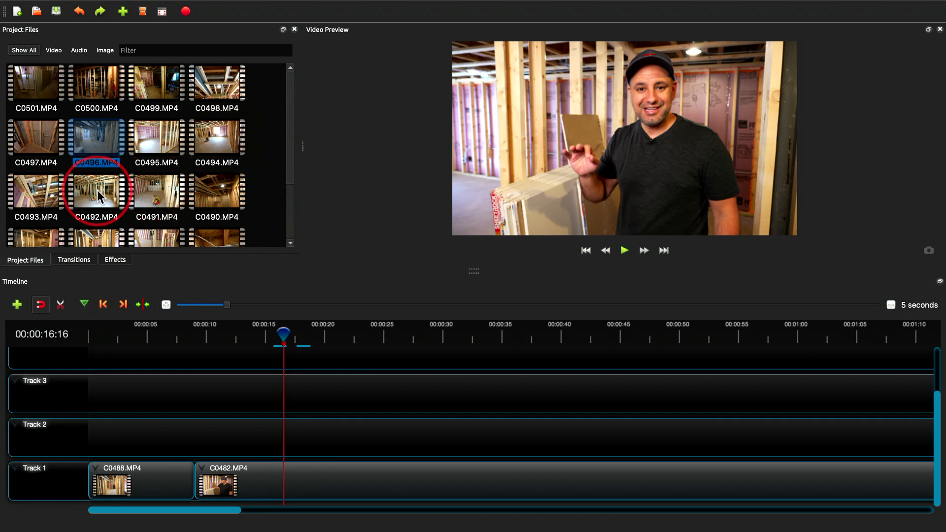
Add C0495.MP4 from the project files to Track 2 above C0482.MP4, starting at about 00:00:14.
click(160, 144)
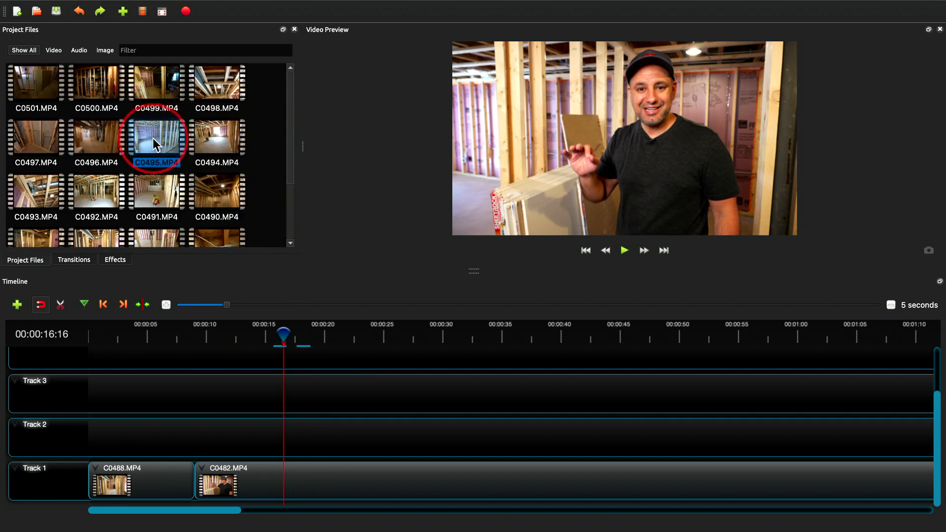
drag(153, 139, 262, 471)
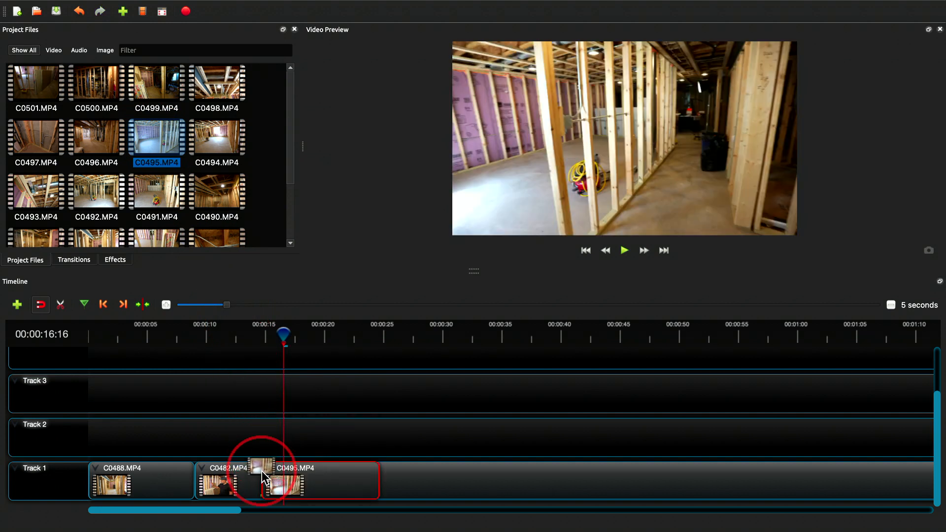
drag(261, 471, 256, 436)
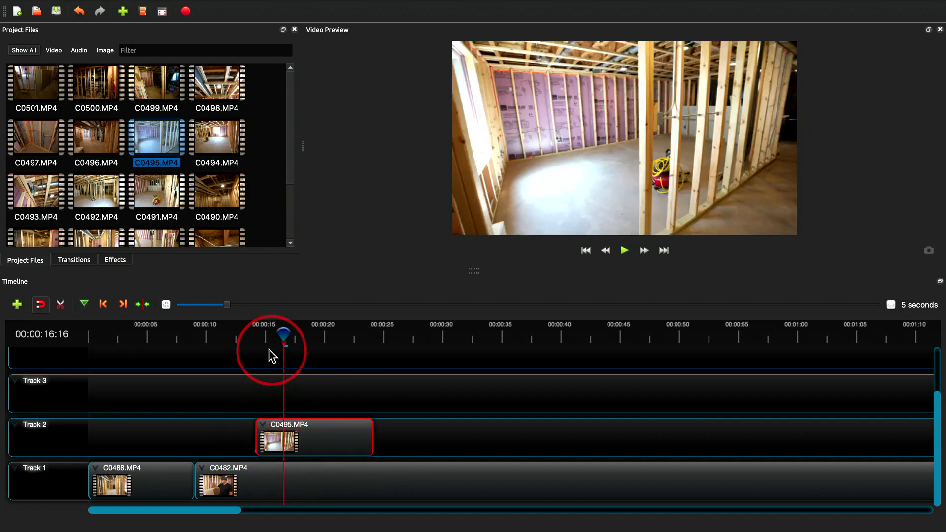
Preview C0495.MP4 over C0482.MP4 and trim both ends of C0495.MP4 so it spans about 00:00:15 to 00:00:22.
drag(283, 335, 236, 335)
click(624, 251)
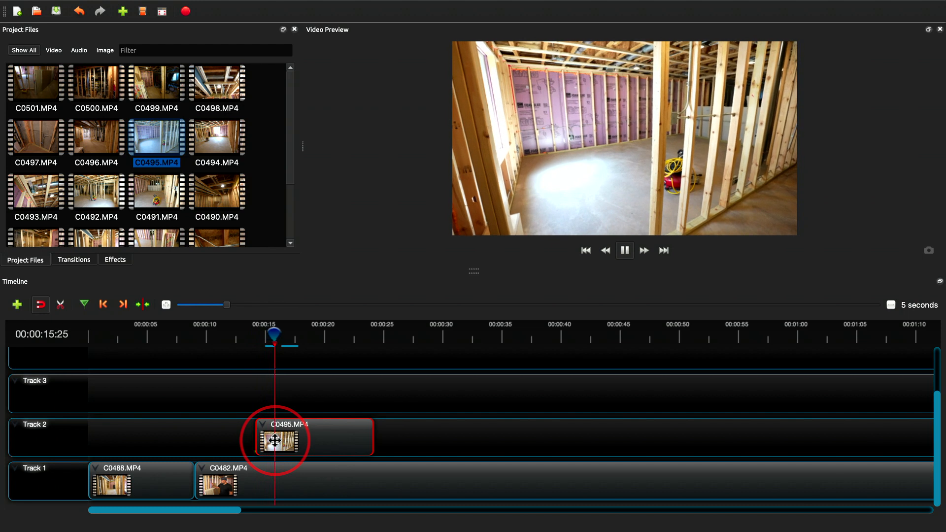
click(624, 251)
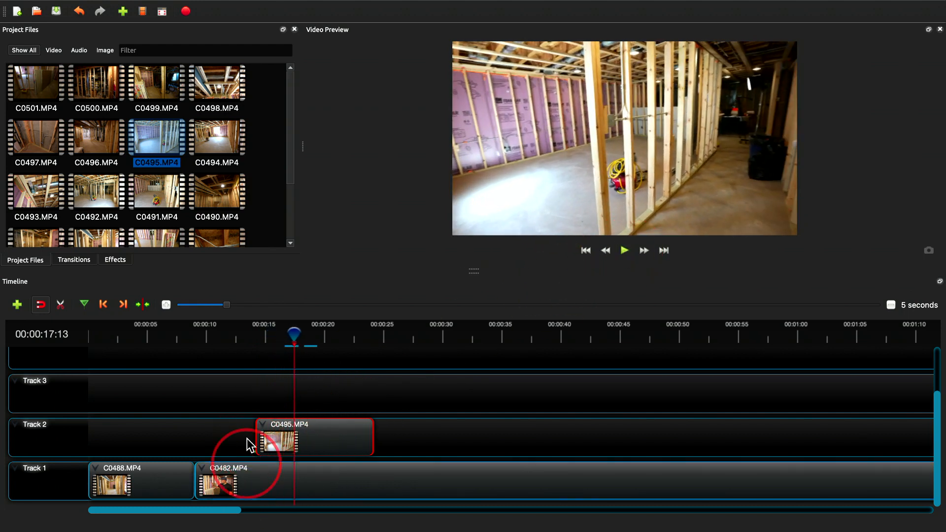
drag(255, 435, 267, 436)
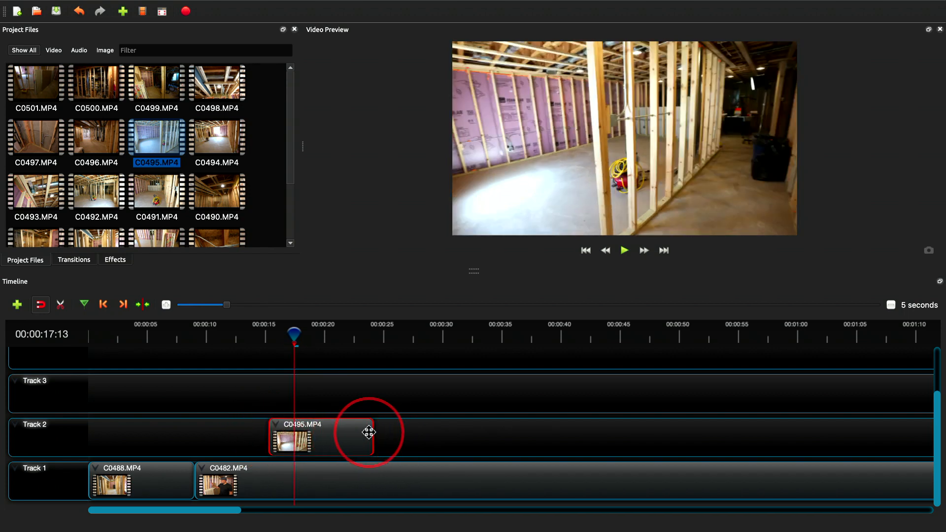
drag(373, 434, 344, 431)
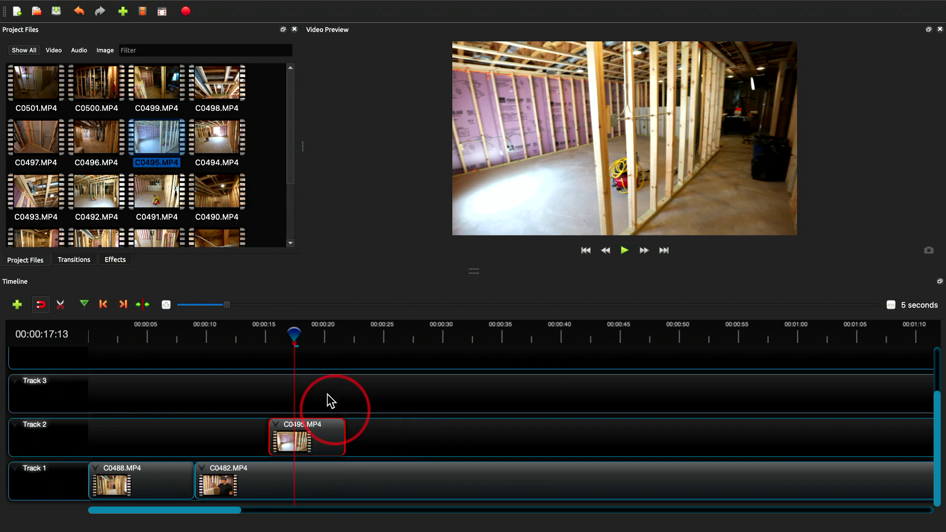
Play the timeline across the C0495.MP4 overlay from 00:00:13:06 and stop at 00:00:23:12.
click(252, 357)
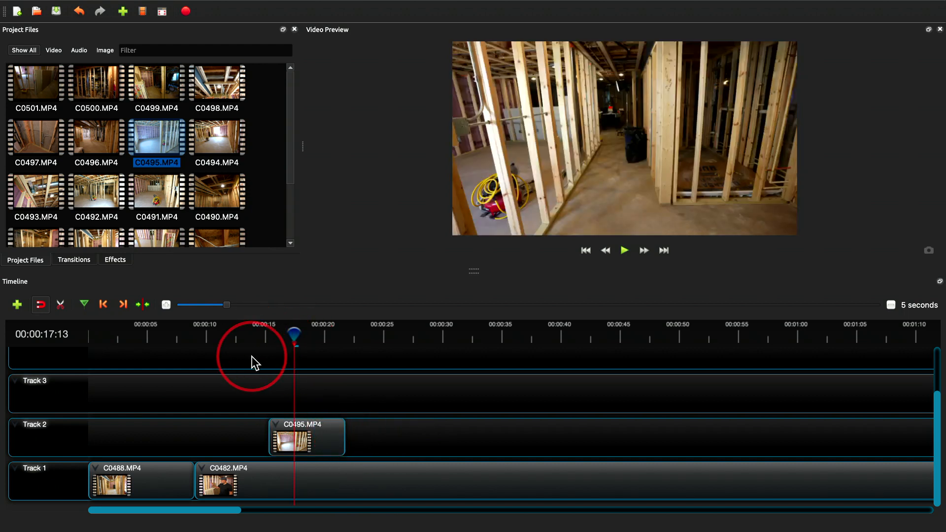
drag(293, 331, 243, 332)
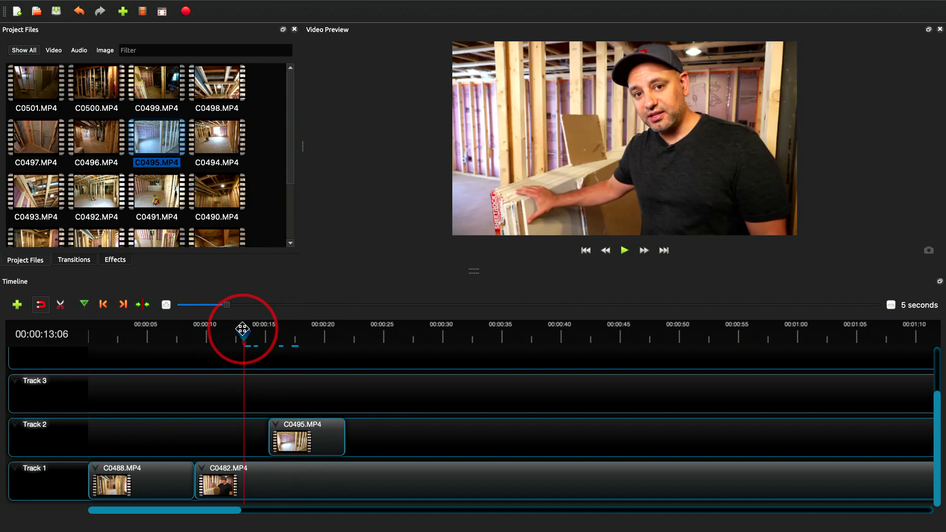
click(625, 251)
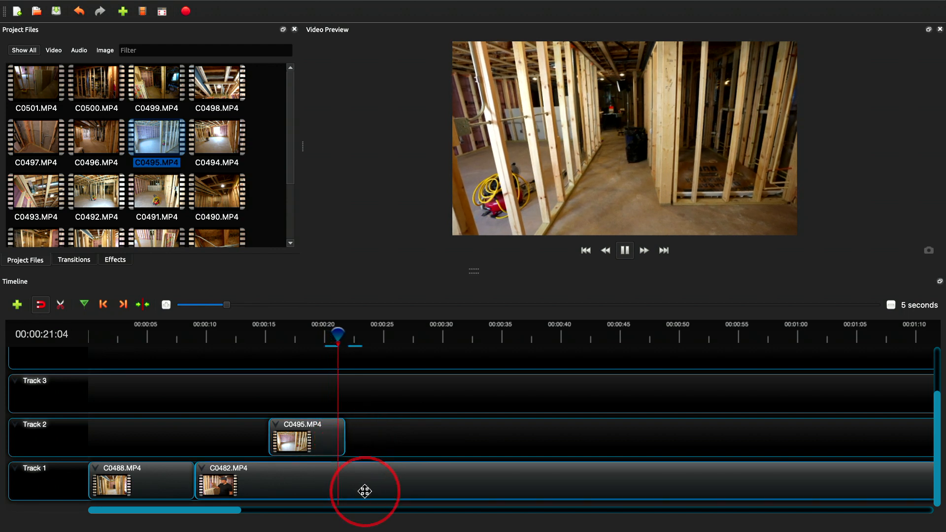
click(624, 250)
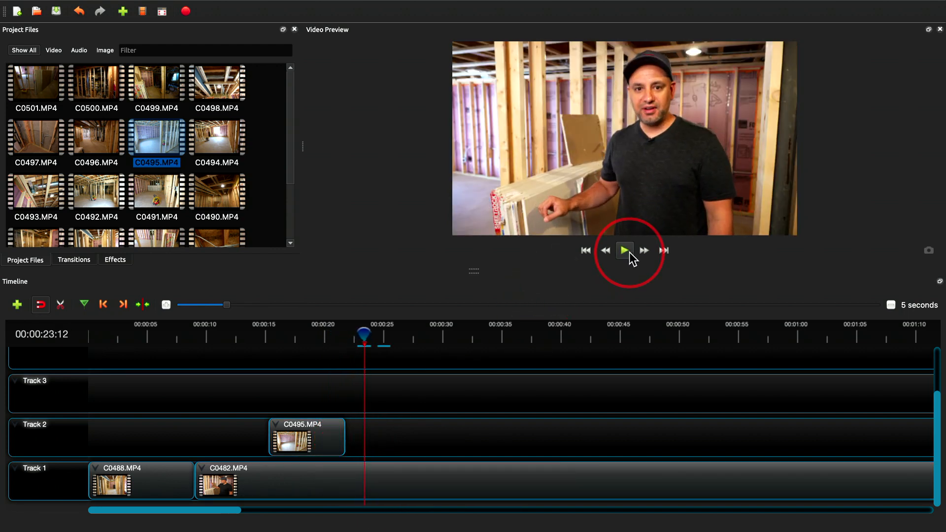
Add C0492.MP4 to Track 2 starting at about 00:00:24, and scrub through the overlaid section, ending at 00:00:32:17.
drag(80, 210, 376, 439)
drag(365, 337, 398, 335)
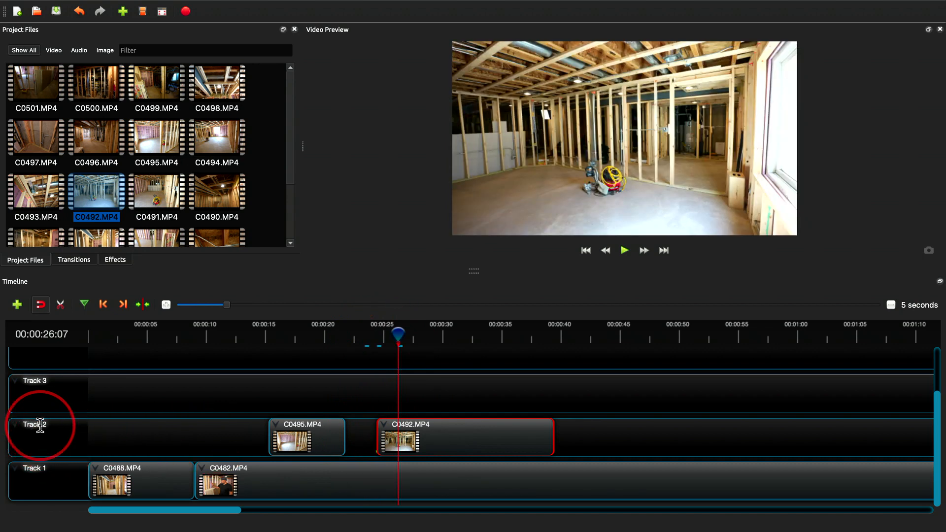
click(298, 436)
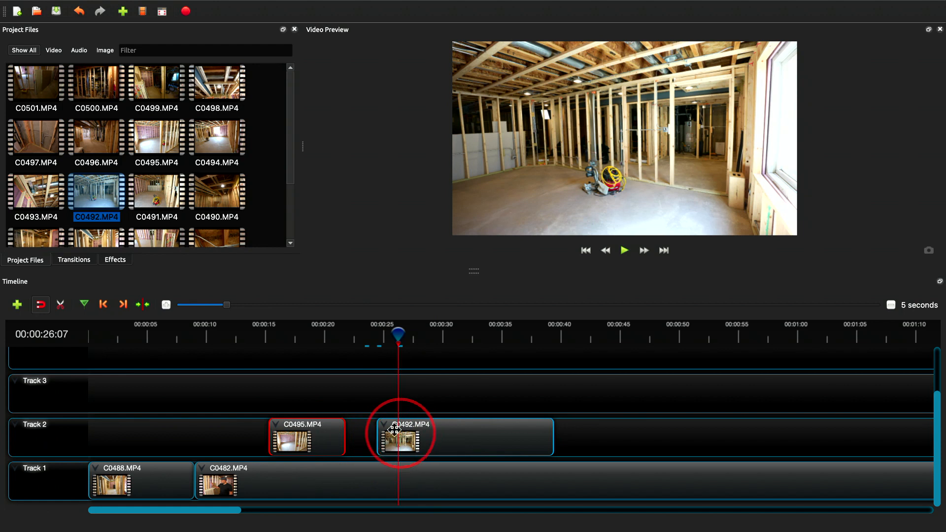
click(364, 333)
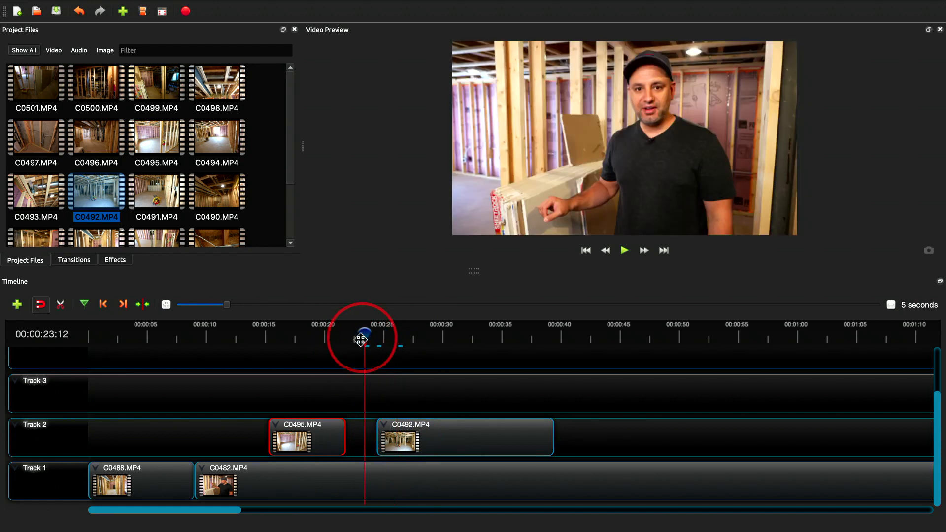
click(356, 474)
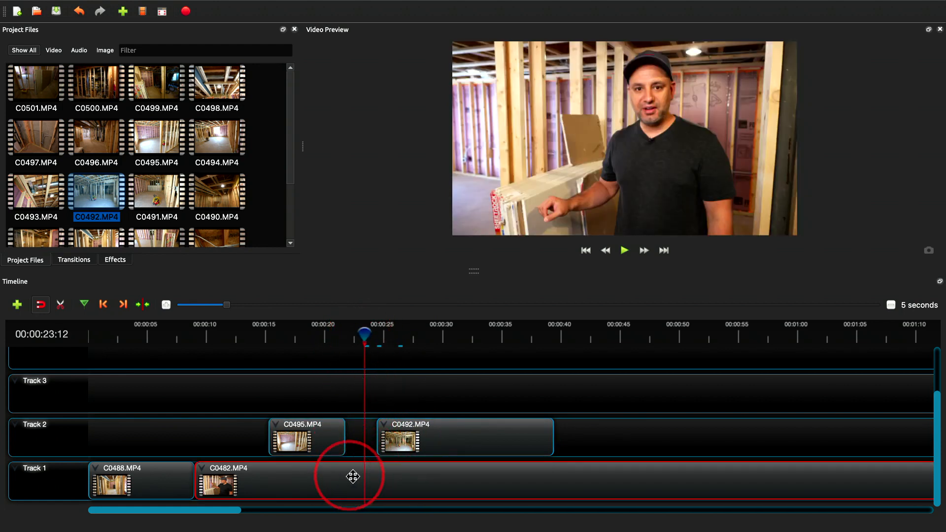
click(410, 335)
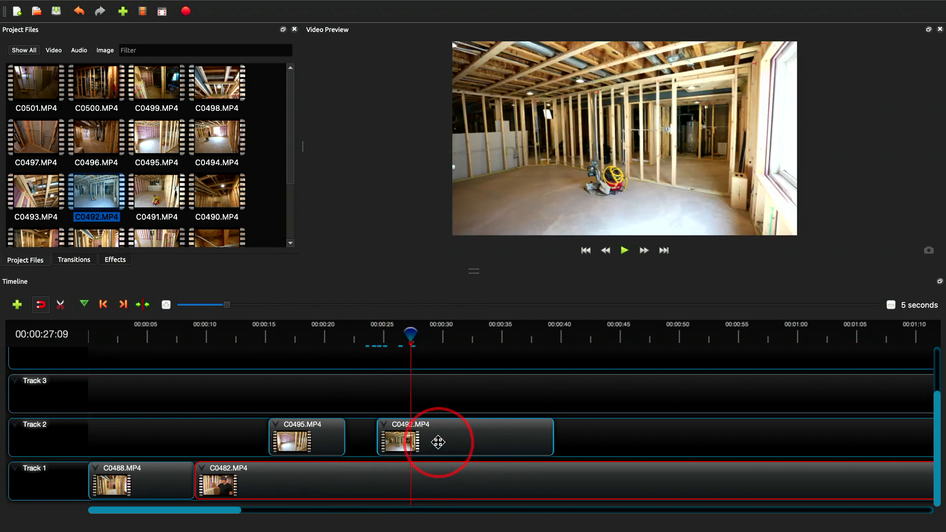
click(597, 351)
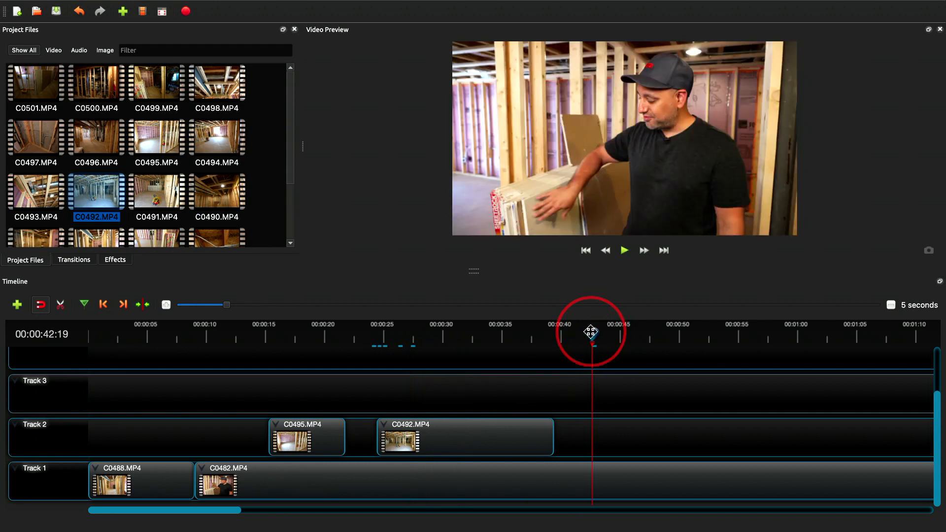
drag(591, 333, 473, 337)
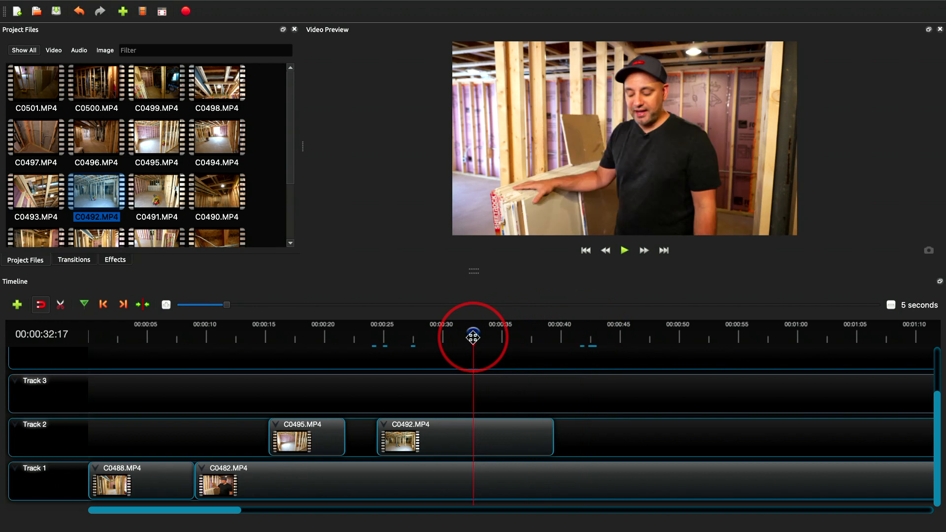
Review the fade, time and layout options available for C0492.MP4, and move the playhead to 00:00:37:24.
right_click(489, 433)
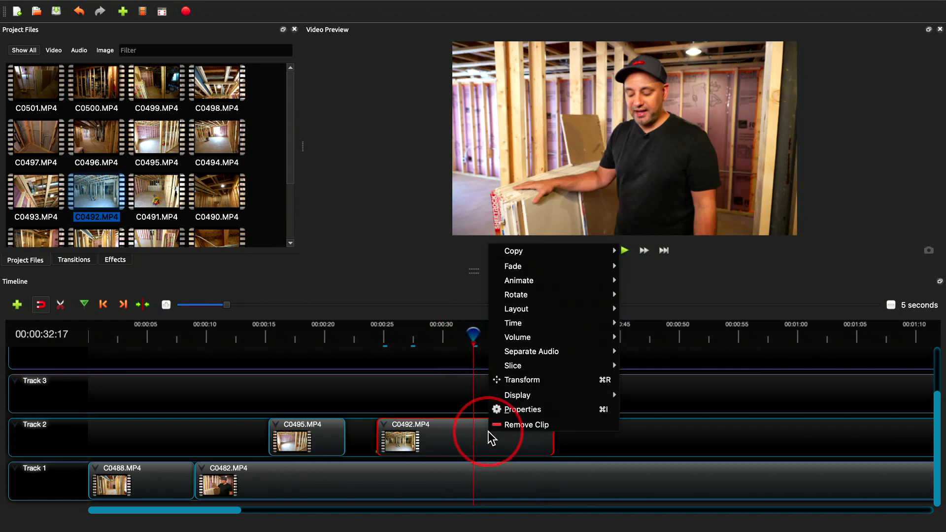
mouse_move(544, 253)
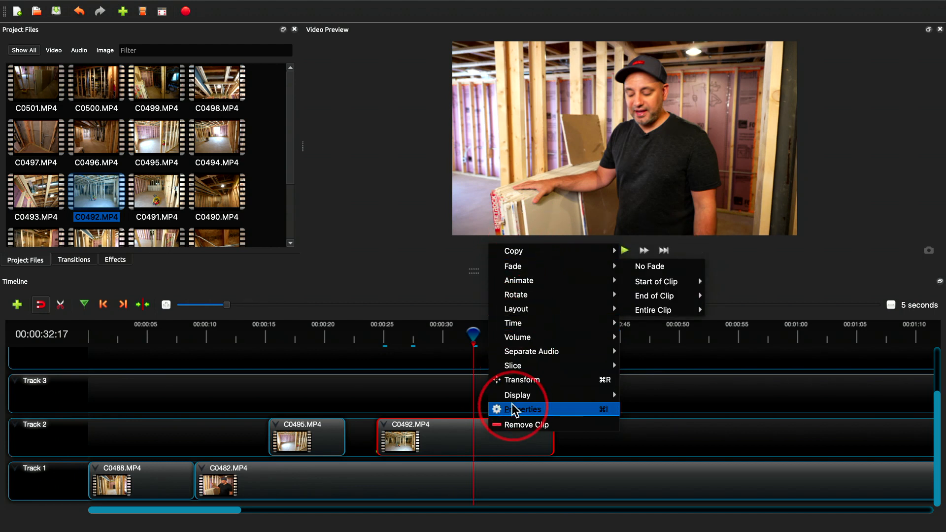
mouse_move(508, 322)
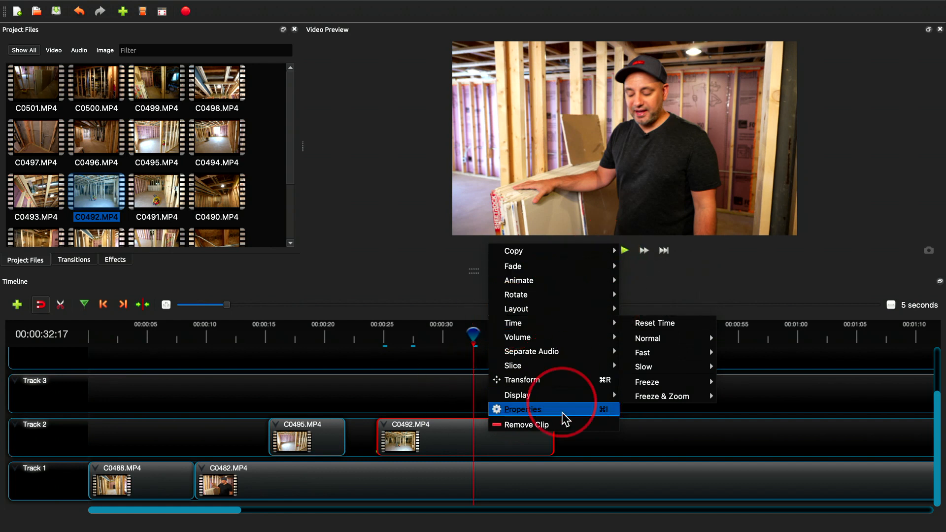
mouse_move(546, 399)
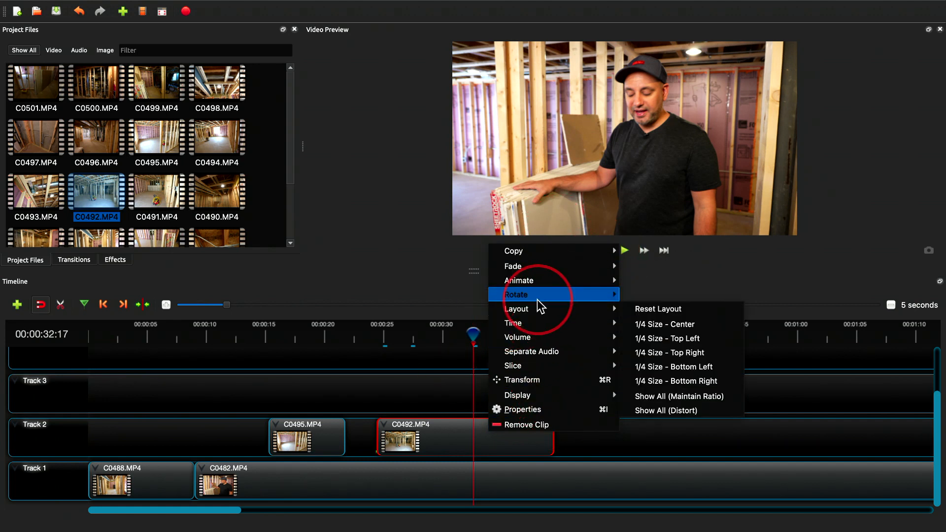
mouse_move(531, 313)
click(436, 395)
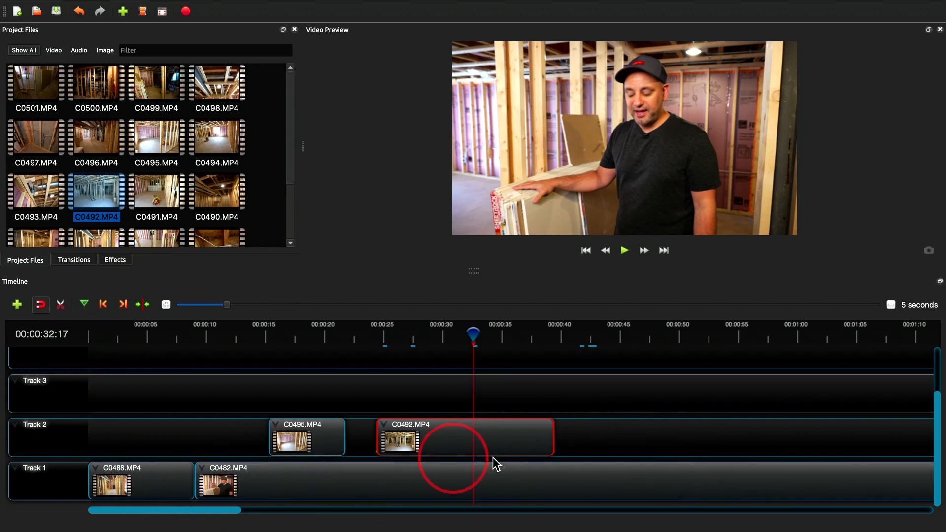
drag(473, 337, 532, 426)
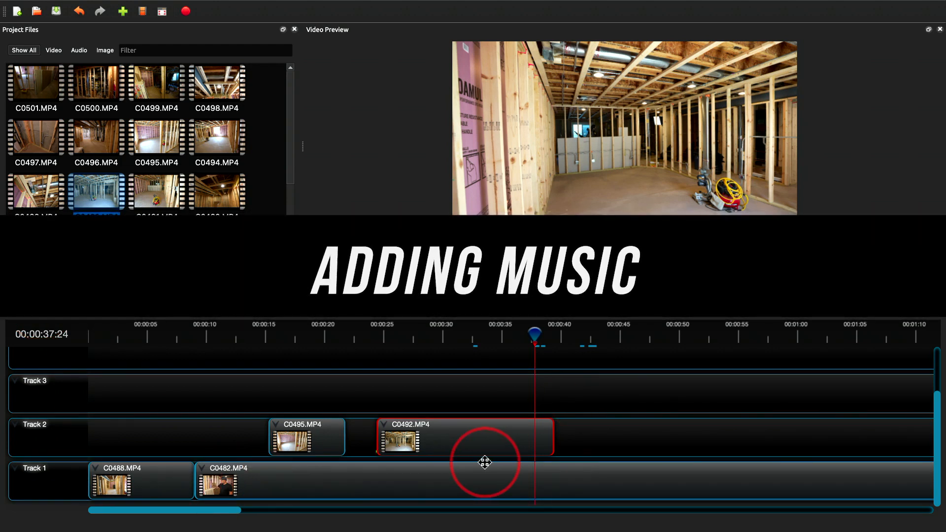
Add Technology.wav from the project files to the start of Track 3.
drag(290, 182, 291, 232)
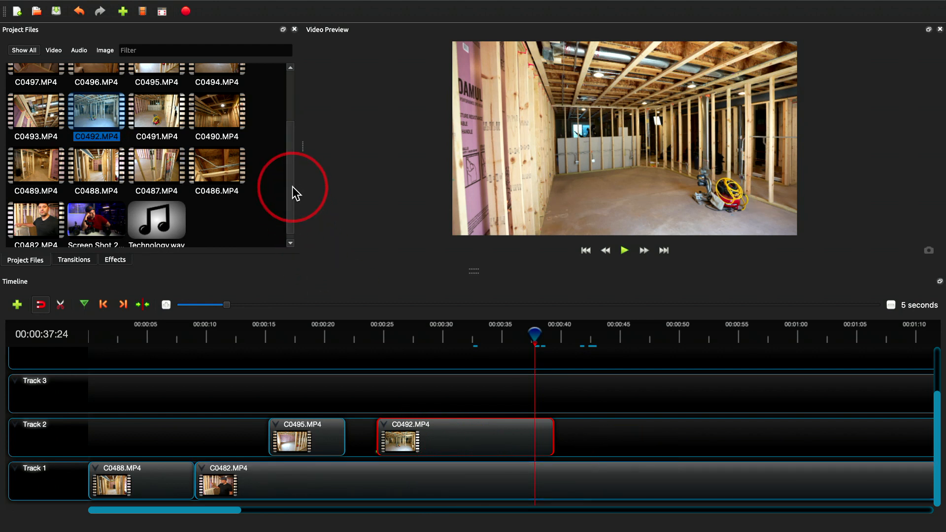
click(153, 216)
drag(158, 209, 61, 394)
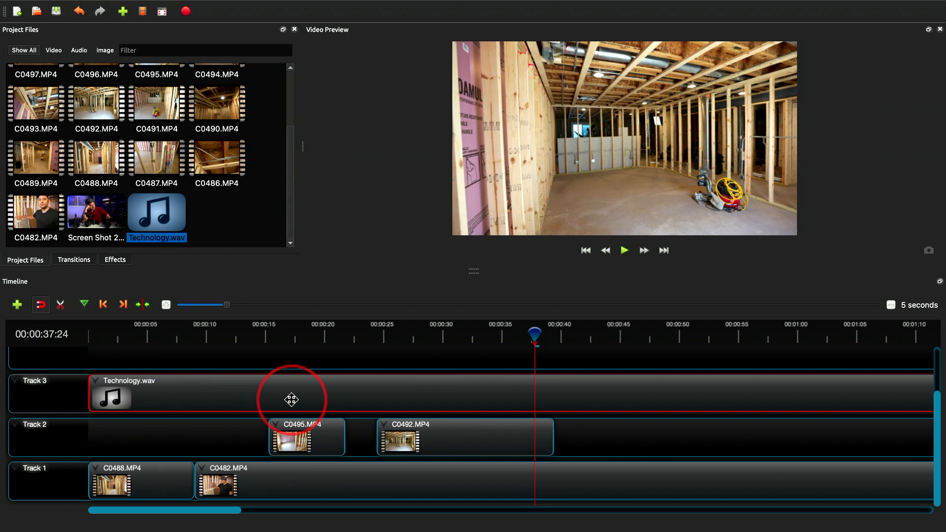
Rename Track 3 as music.
right_click(64, 387)
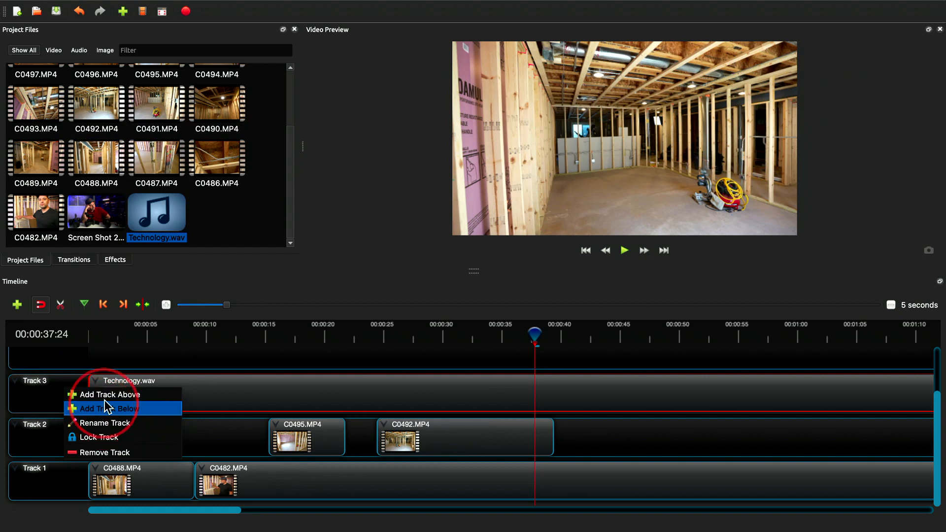
click(89, 425)
text(music)
key(Return)
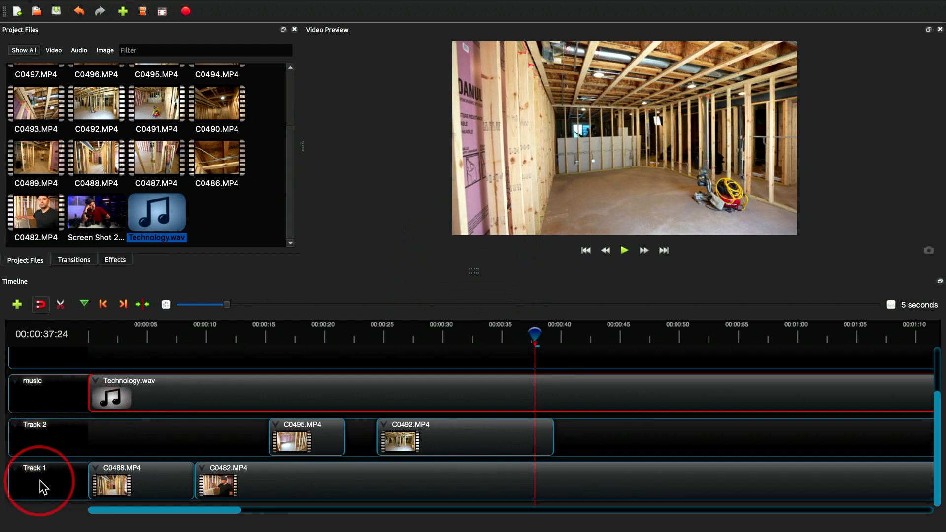
Inspect the C0482.MP4 and Technology.wav clips and preview the timeline with the music, stopping at 00:00:16:10.
click(281, 482)
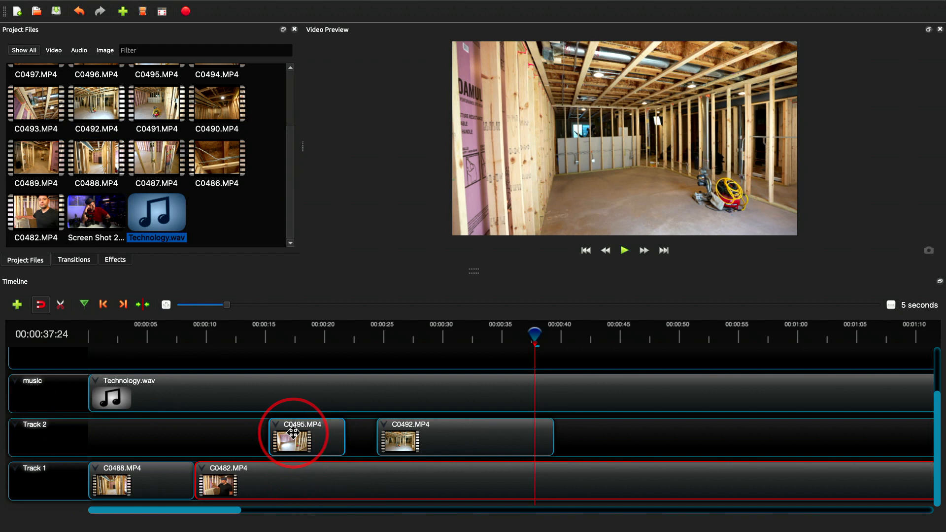
click(236, 393)
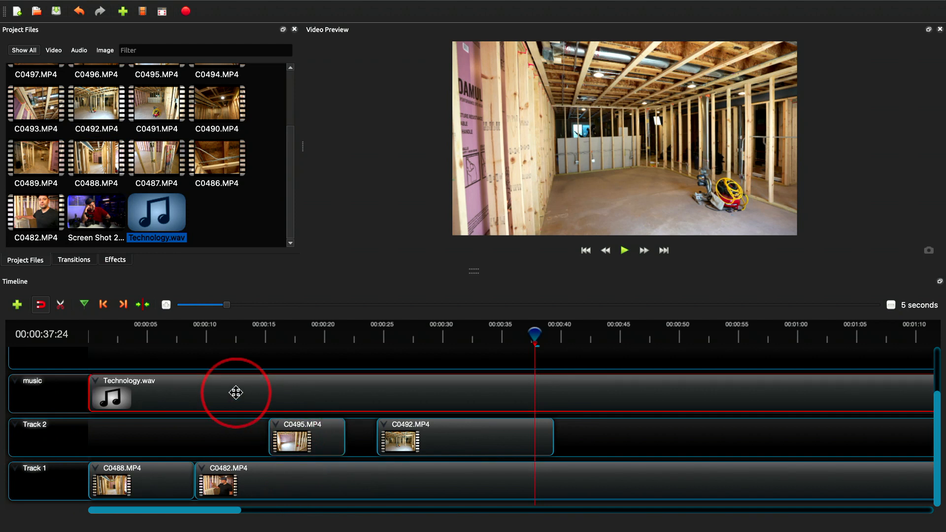
scroll(244, 422, up, 2)
scroll(243, 422, down, 2)
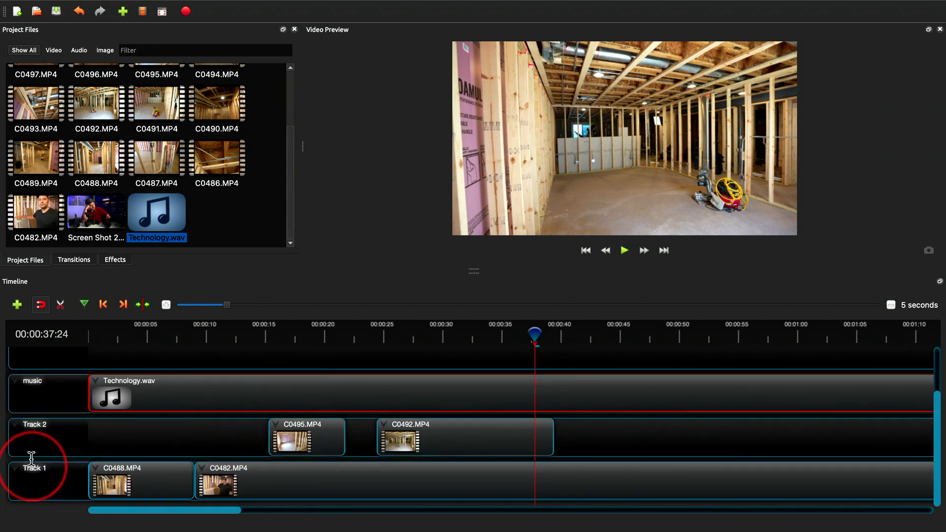
click(412, 330)
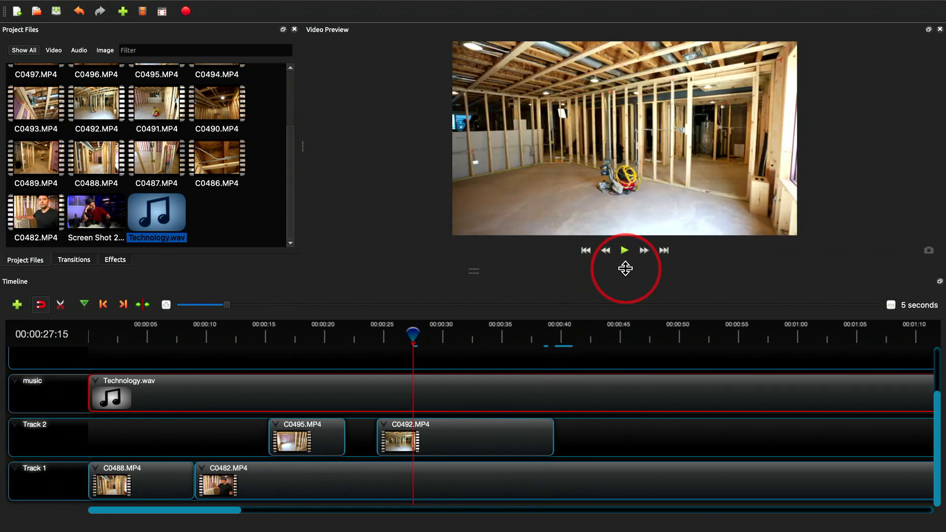
click(625, 251)
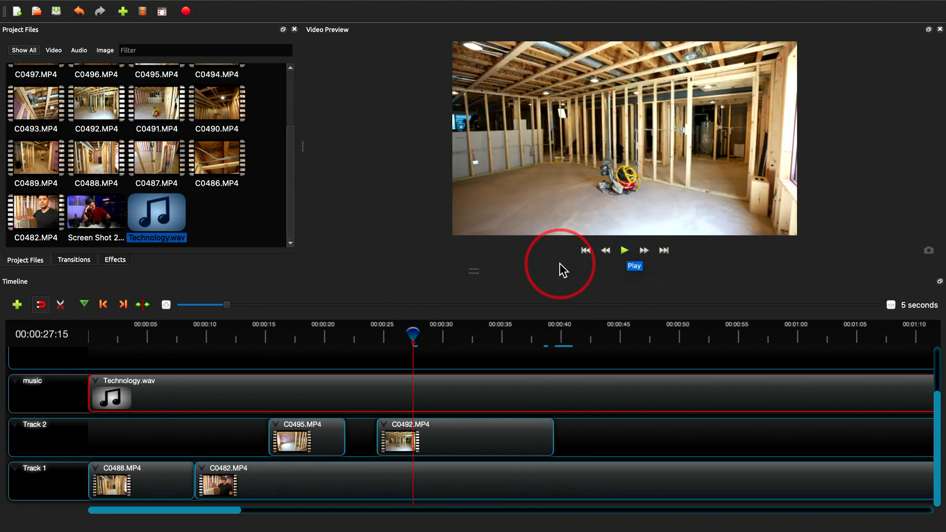
click(624, 250)
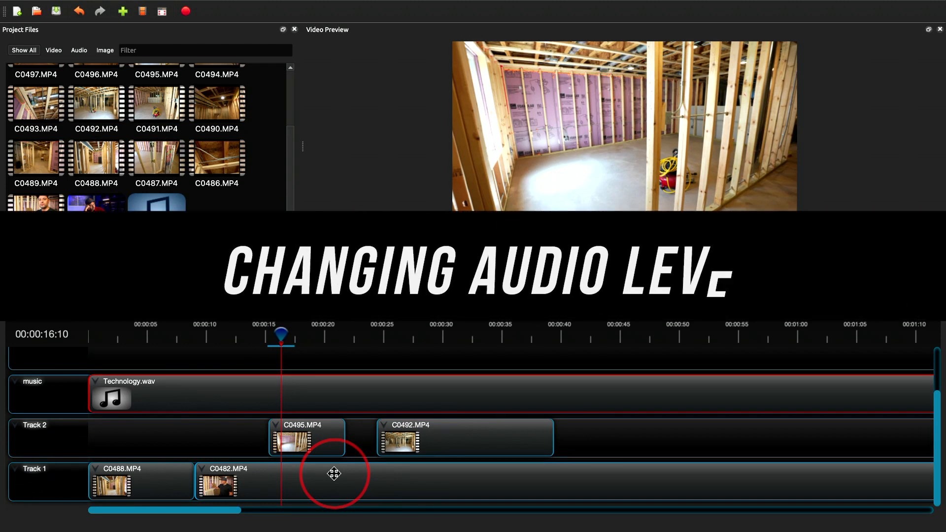
Set the volume of the entire Technology.wav clip to 30% and play briefly to check the level.
right_click(307, 386)
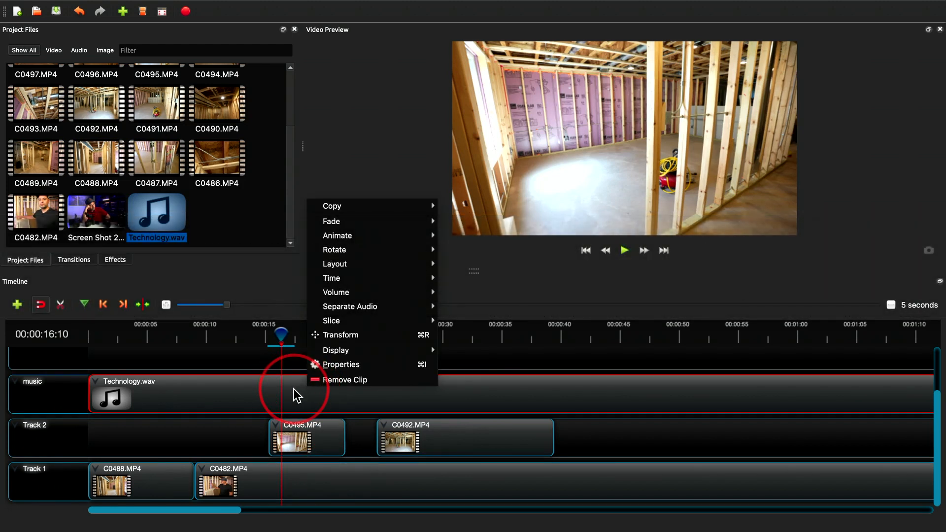
mouse_move(350, 294)
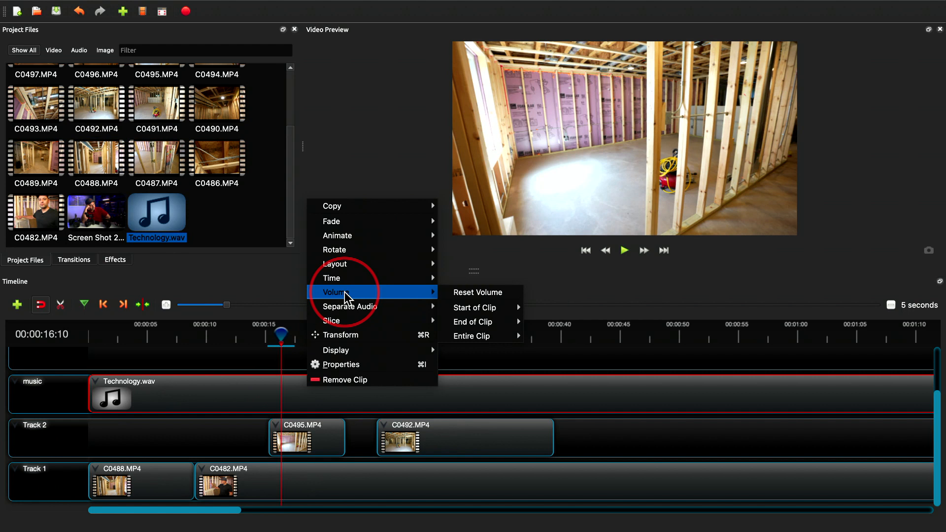
mouse_move(492, 342)
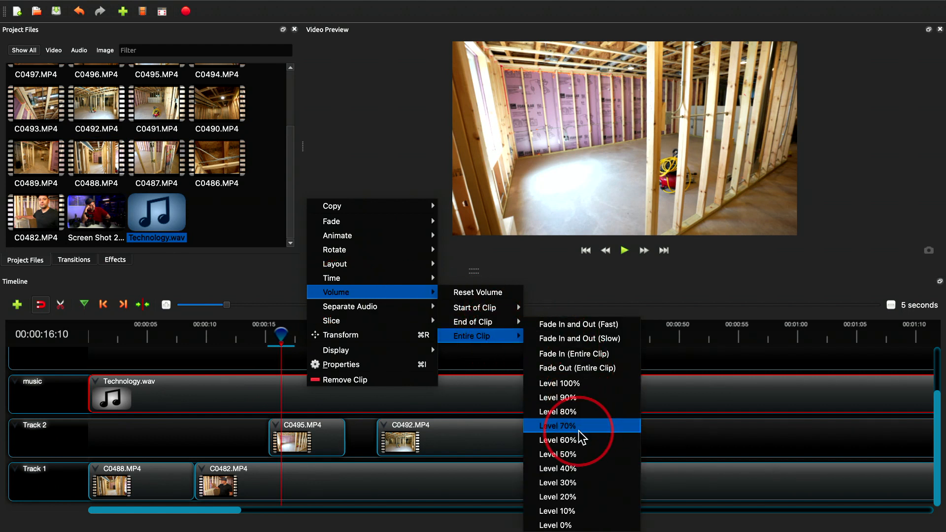
click(554, 483)
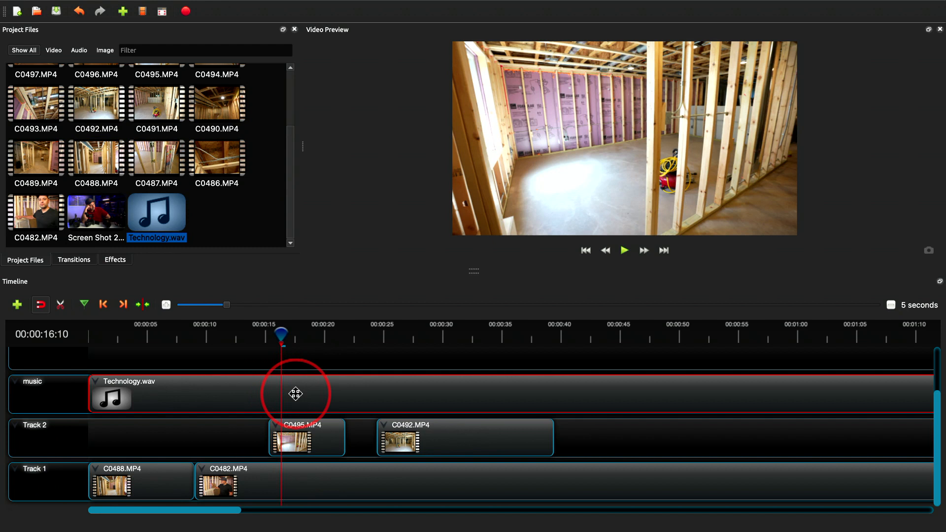
key(XF86AudioRaiseVolume)
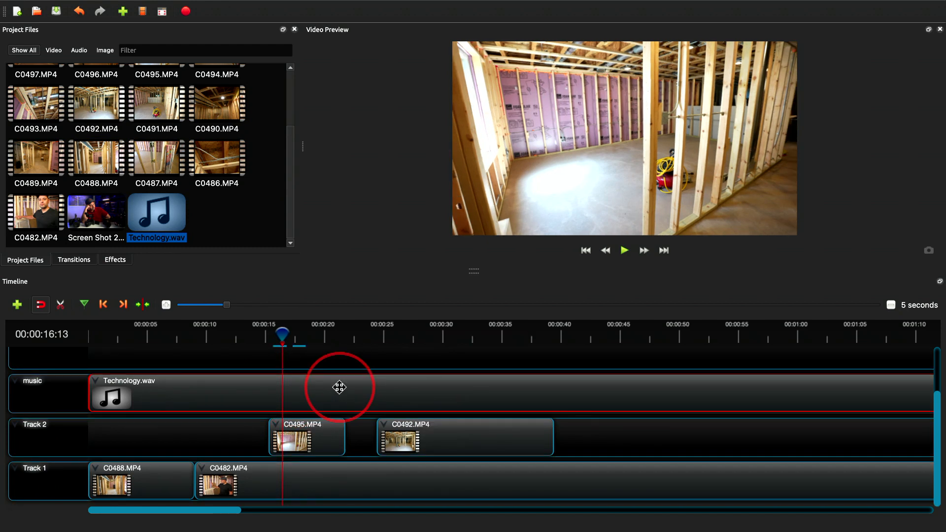
Review the volume adjustment options available for the Technology.wav clip, leaving its settings as they are.
right_click(339, 388)
mouse_move(372, 311)
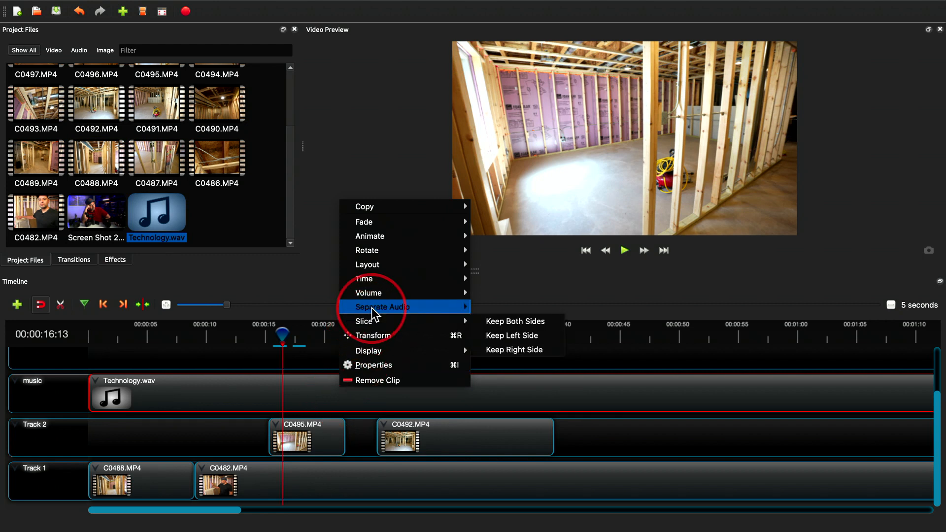
mouse_move(374, 294)
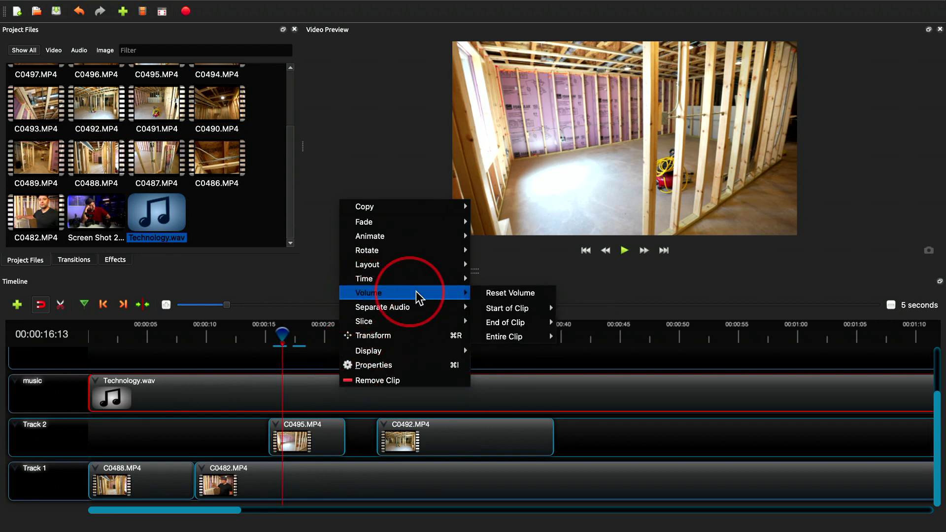
mouse_move(531, 314)
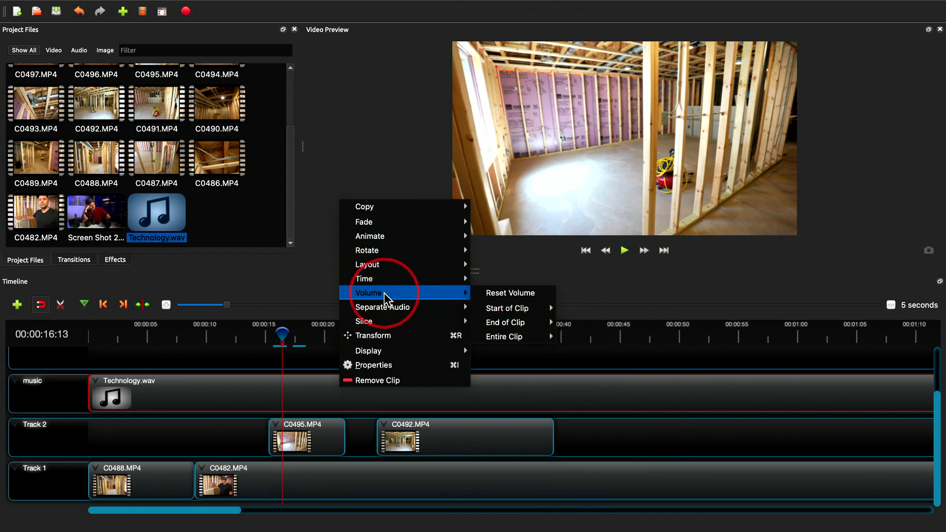
click(587, 401)
Position the playhead at 00:00:13:01 and open the entire-clip volume options for C0482.MP4 on Track 1.
click(332, 479)
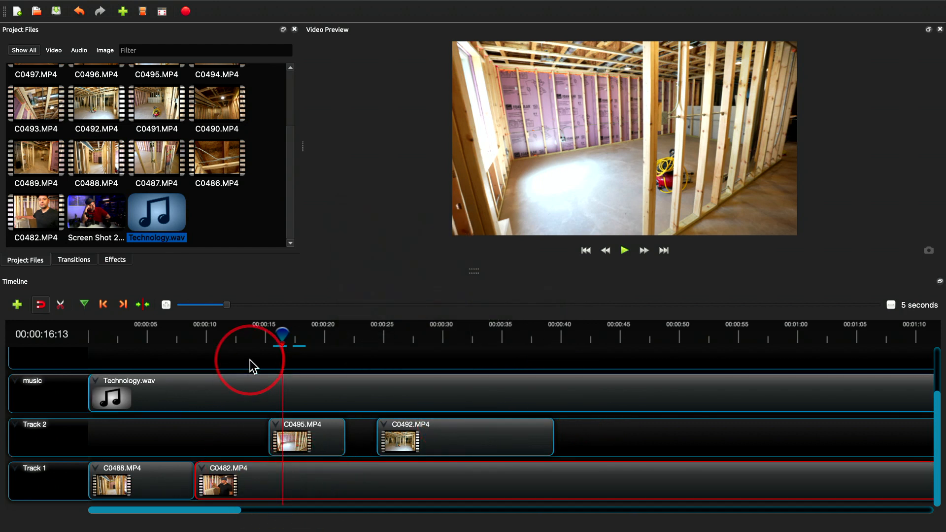
click(242, 334)
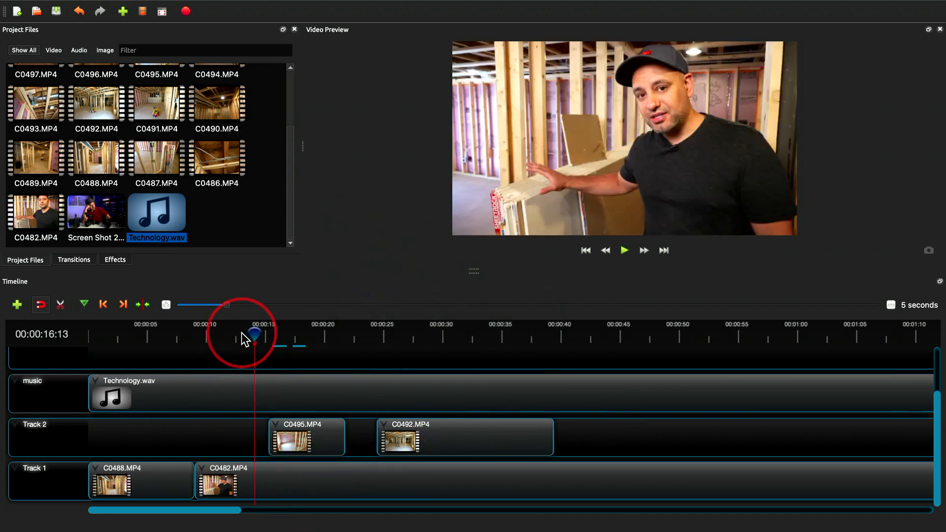
right_click(284, 480)
click(332, 386)
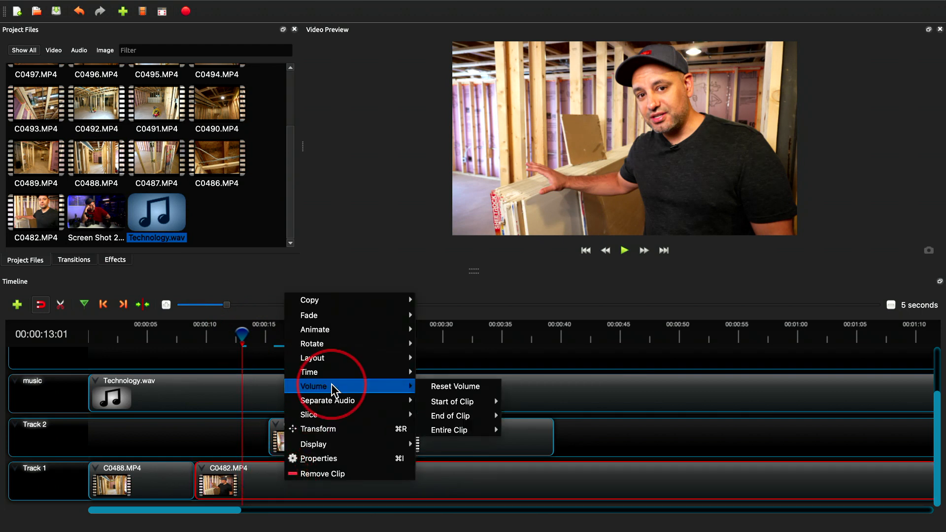
click(456, 430)
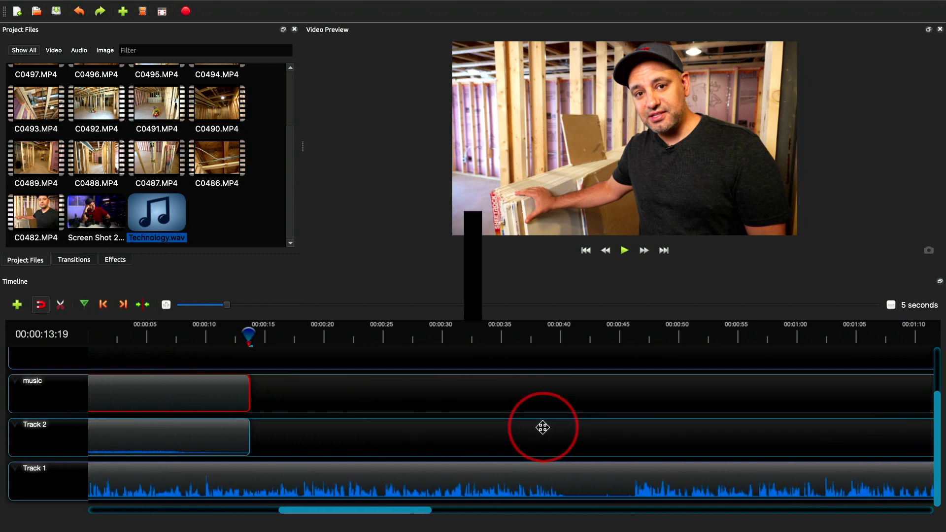
Apply a slow volume fade-out to the end of Technology.wav and place the playhead at 00:01:38:04 before its end.
scroll(541, 427, right, 10)
scroll(541, 427, up, 1)
scroll(541, 426, left, 7)
scroll(545, 433, left, 5)
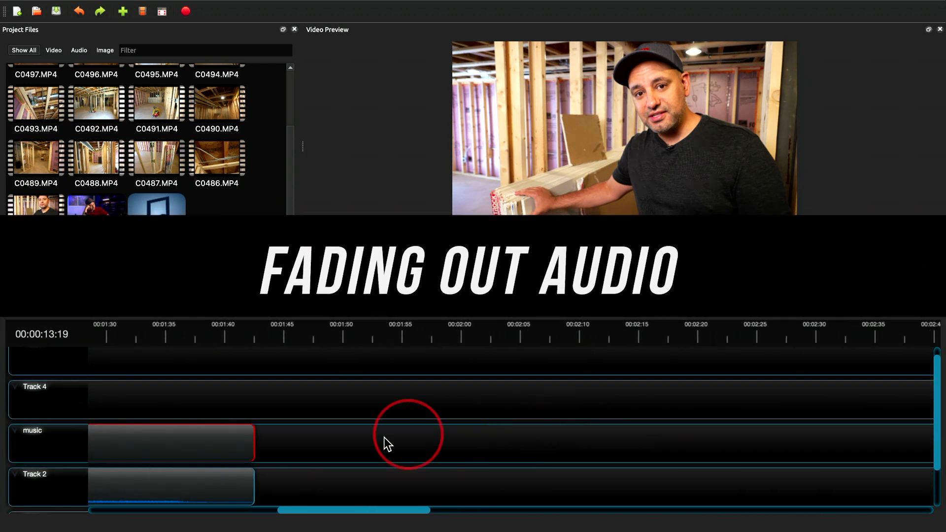
scroll(341, 441, left, 1)
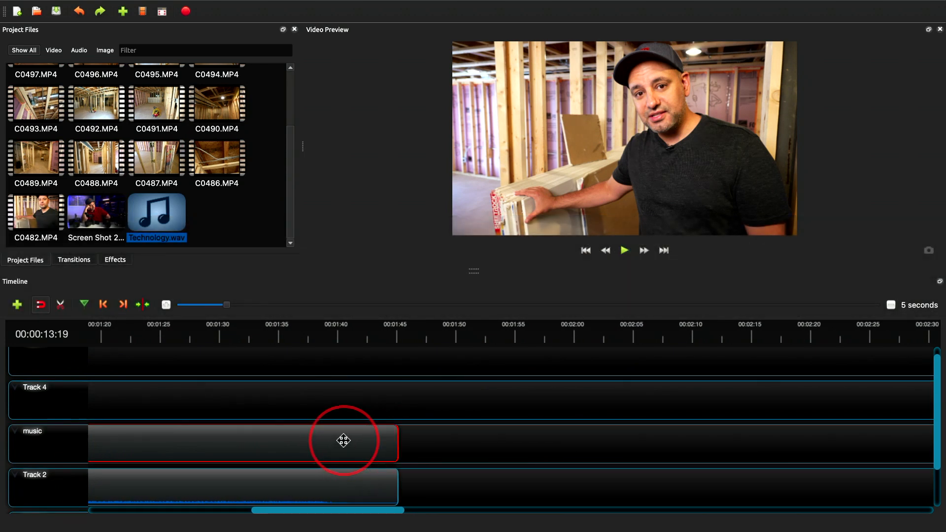
right_click(399, 435)
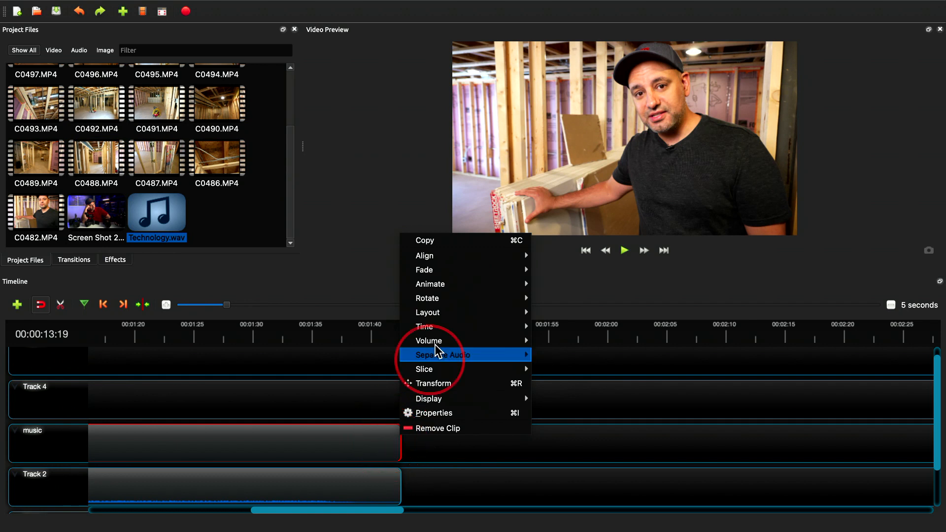
mouse_move(434, 340)
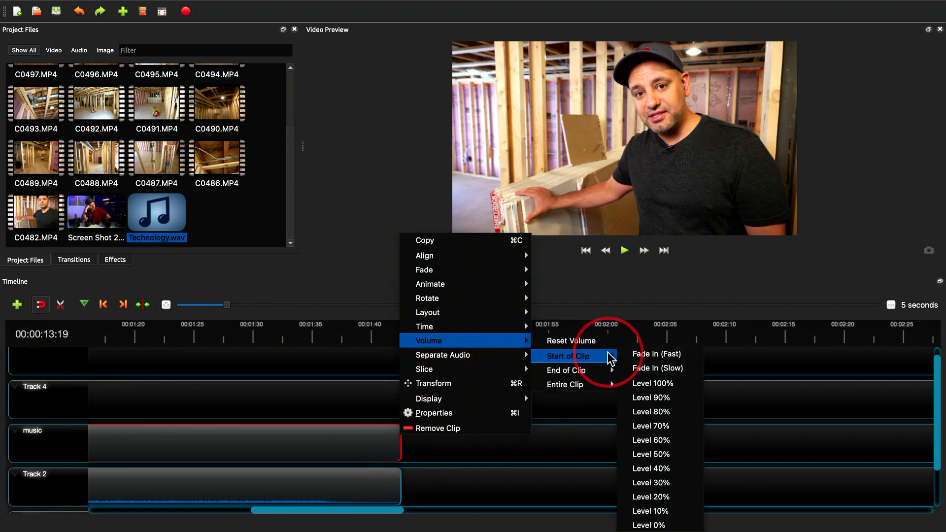
mouse_move(575, 371)
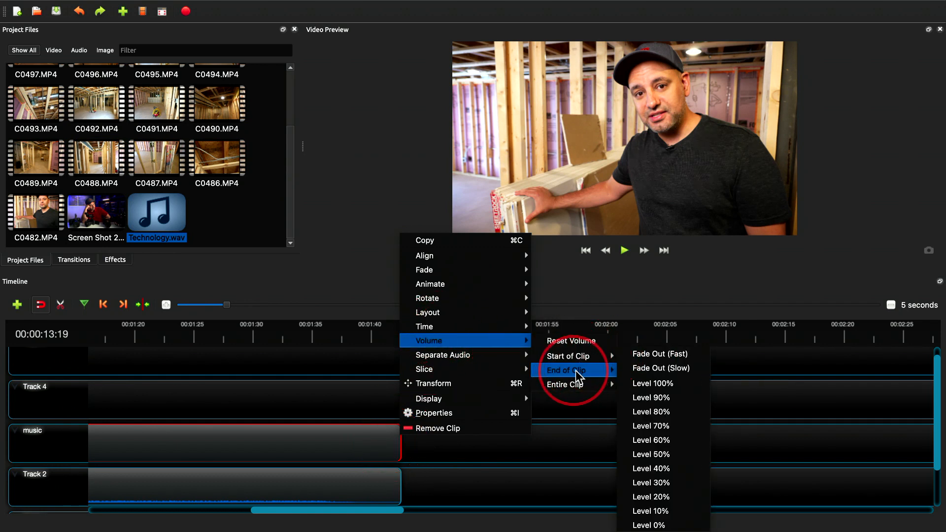
click(662, 370)
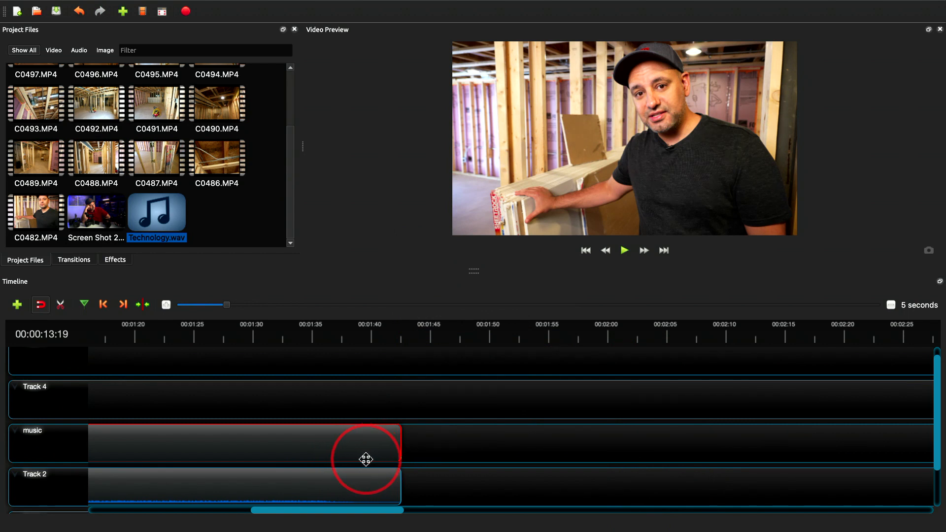
click(348, 333)
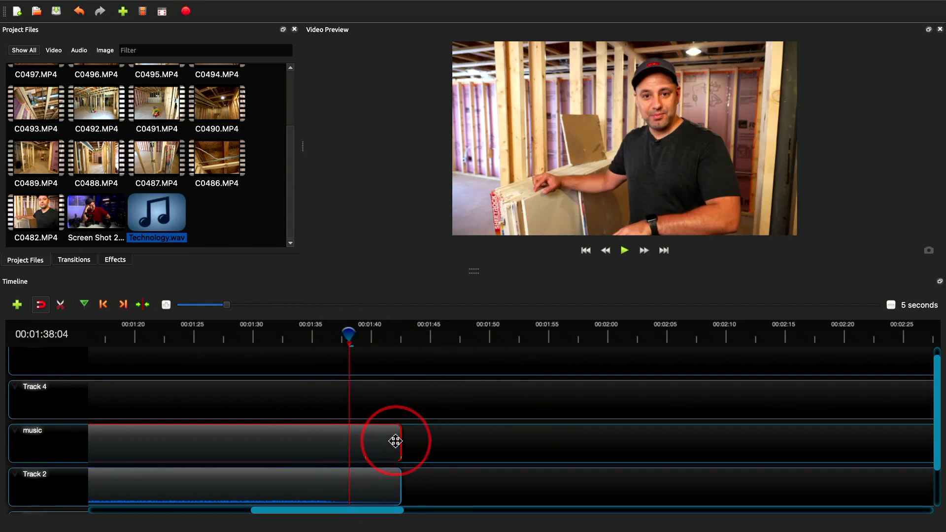
Browse the available transitions and add Fade over the end of C0492.MP4 on Track 2, starting at about 00:00:35.
scroll(395, 441, left, 2)
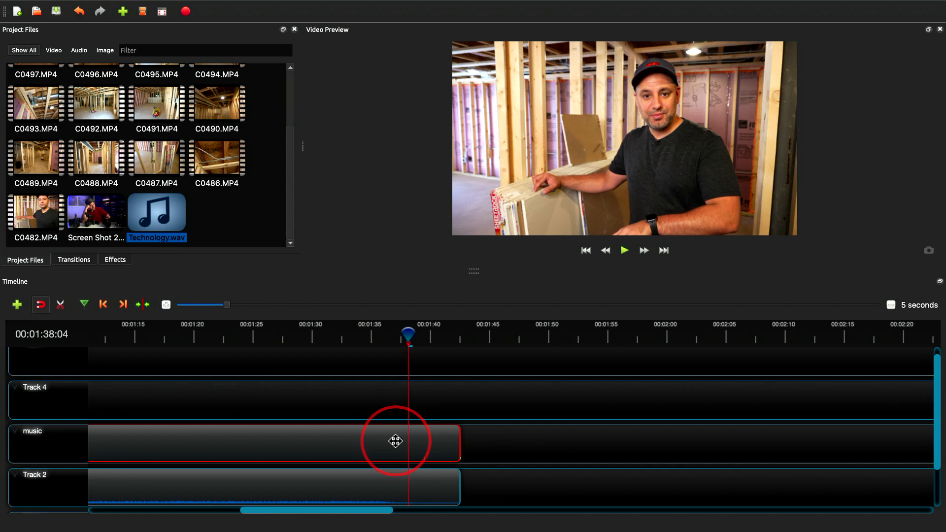
scroll(353, 454, left, 20)
scroll(353, 454, down, 2)
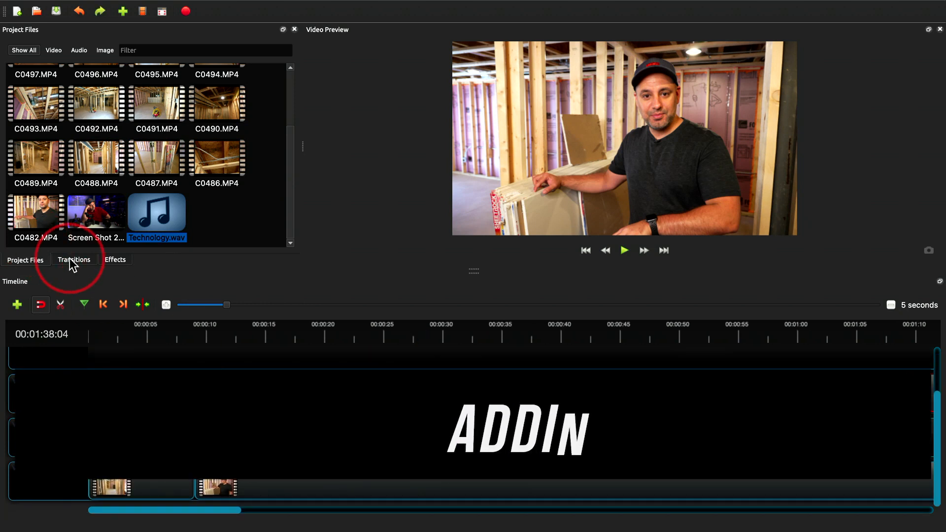
click(73, 261)
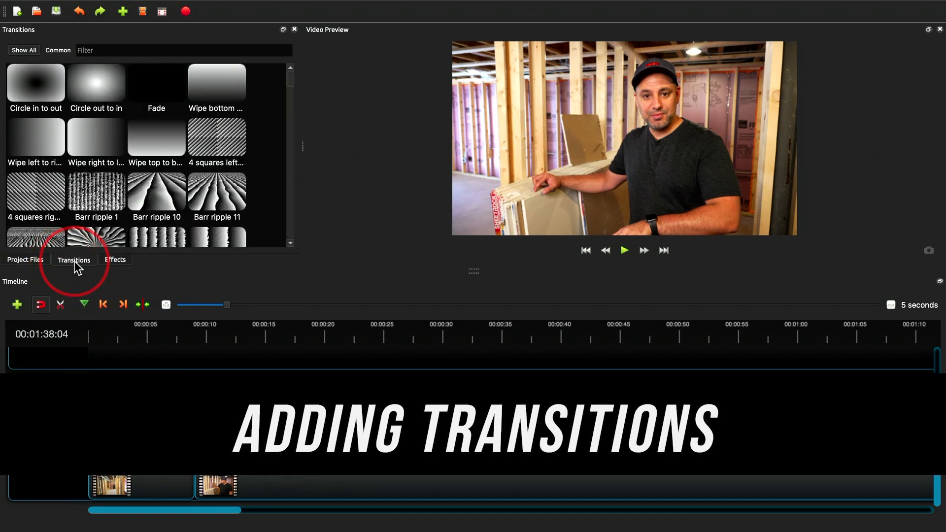
drag(289, 74, 285, 229)
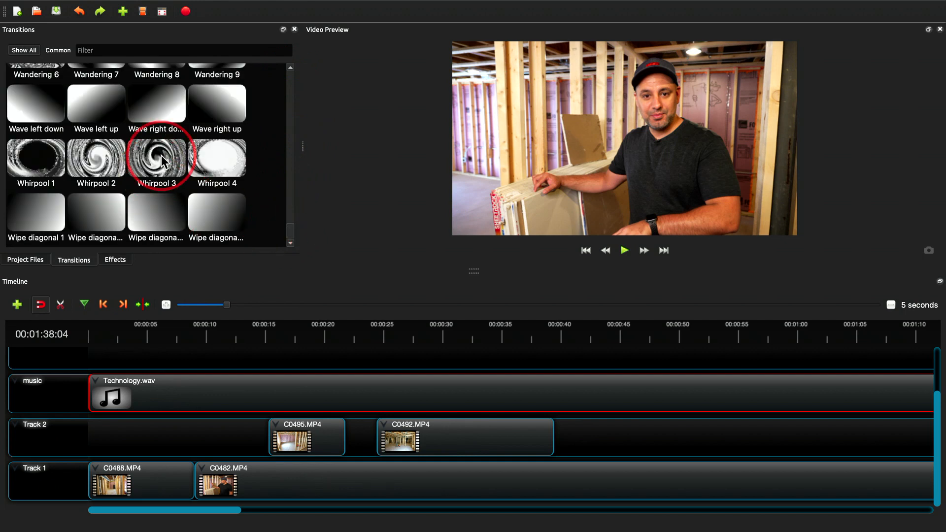
drag(283, 234, 291, 70)
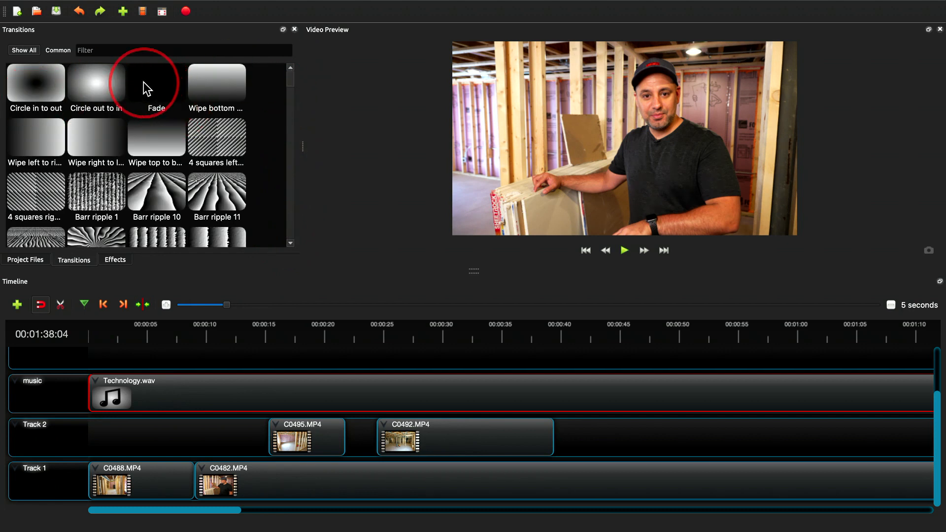
drag(150, 84, 500, 431)
Preview the Fade transition from 00:00:34:22 and shorten it to about 3 seconds over the end of C0492.MP4.
click(498, 331)
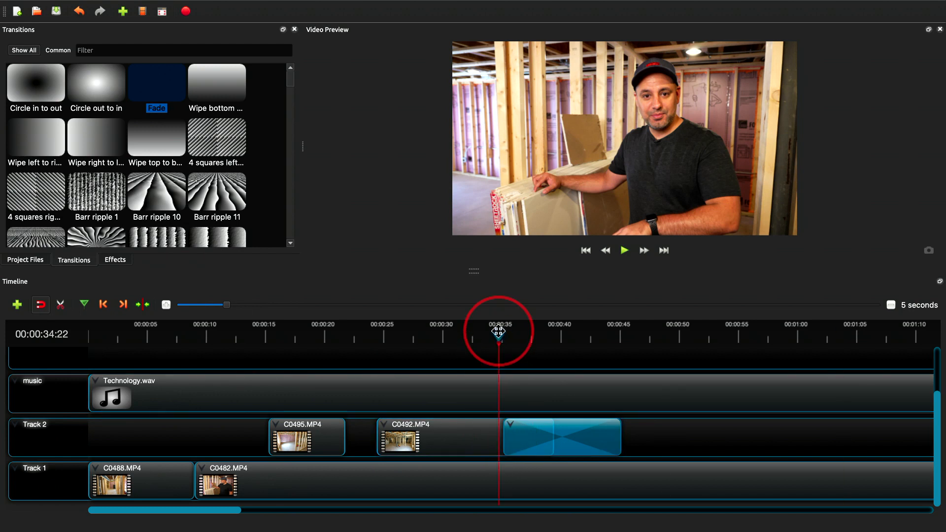
click(625, 250)
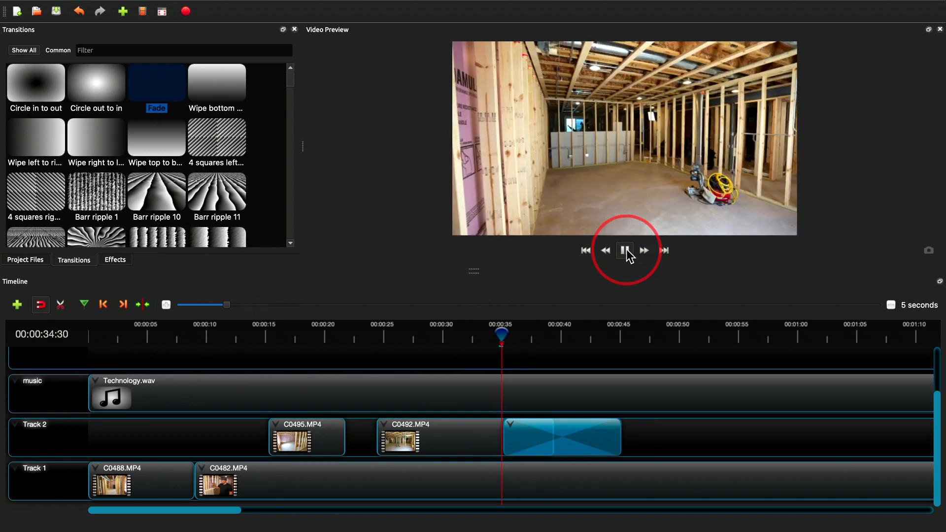
click(625, 251)
click(624, 250)
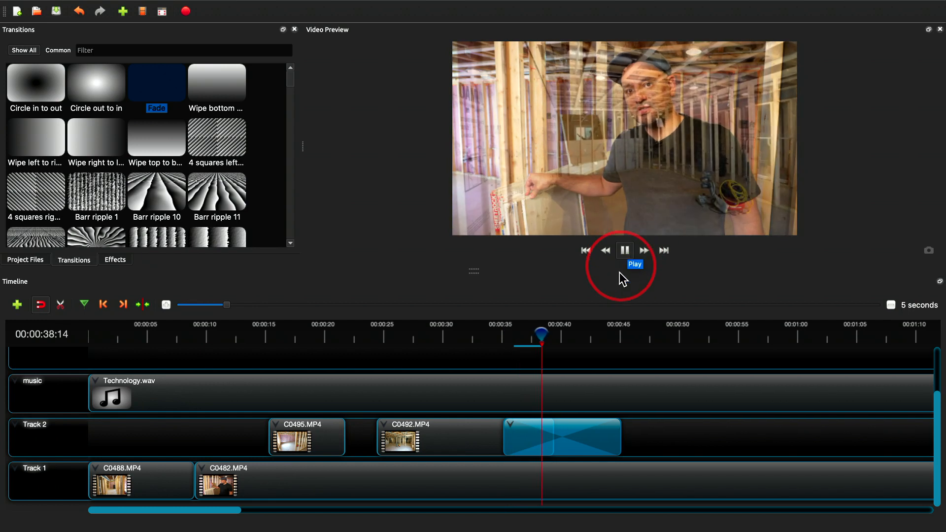
click(624, 251)
drag(619, 428, 550, 437)
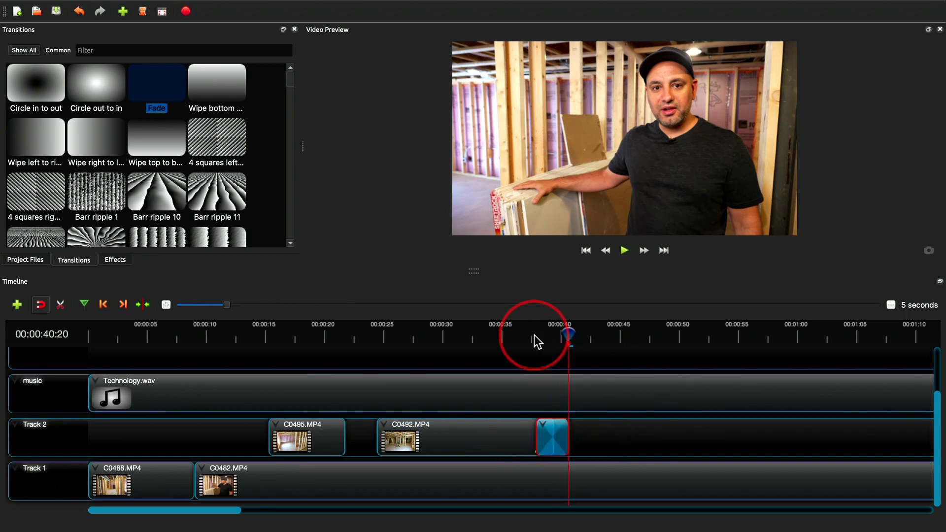
double_click(623, 251)
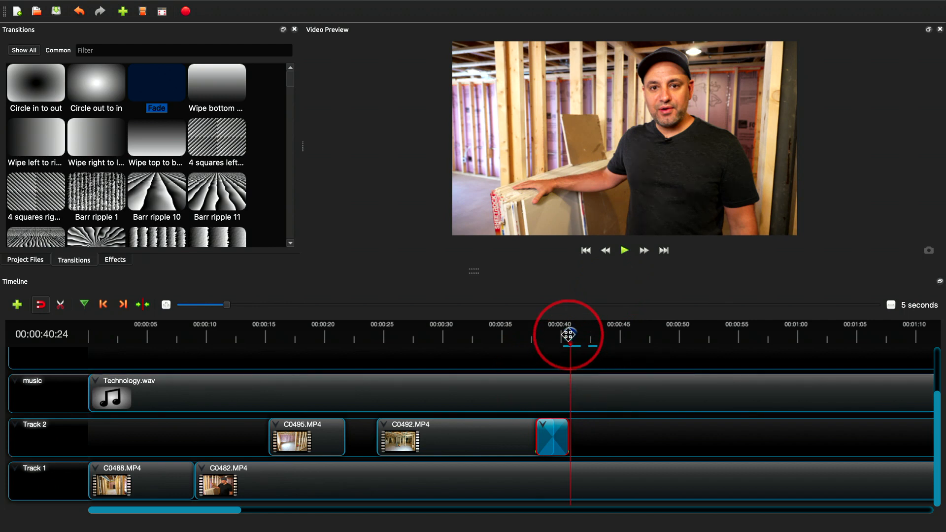
Replace the Fade at the end of C0492.MP4 with a Wipe left to right transition shortened to about 4 seconds.
drag(544, 444, 549, 438)
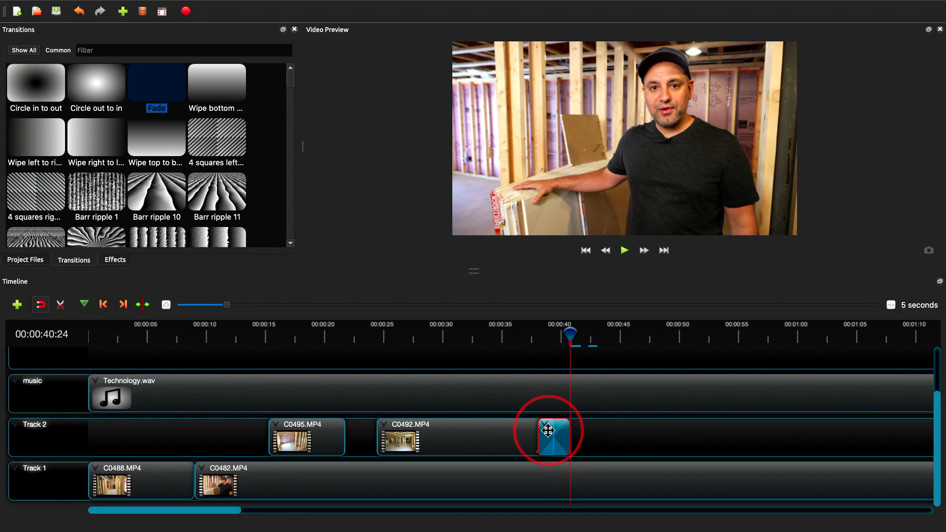
key(Delete)
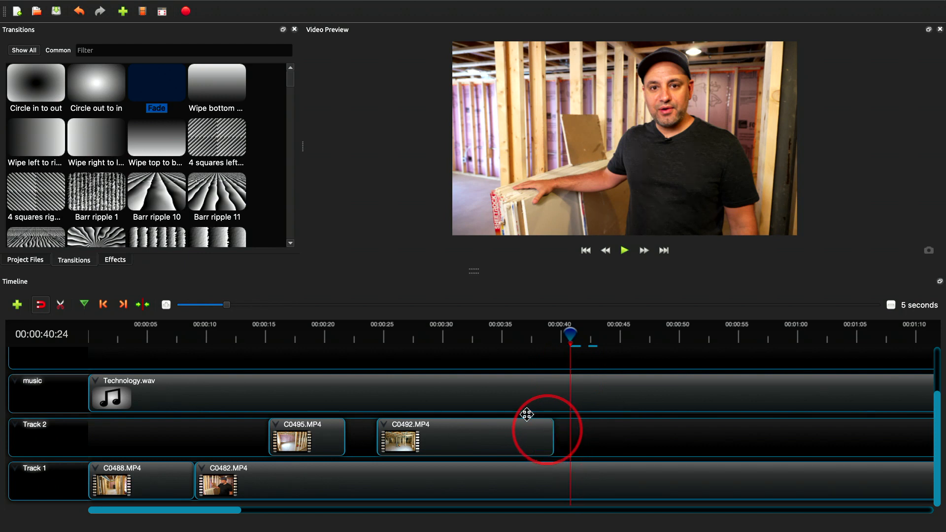
mouse_move(291, 79)
mouse_down()
mouse_move(291, 105)
mouse_move(292, 59)
mouse_up()
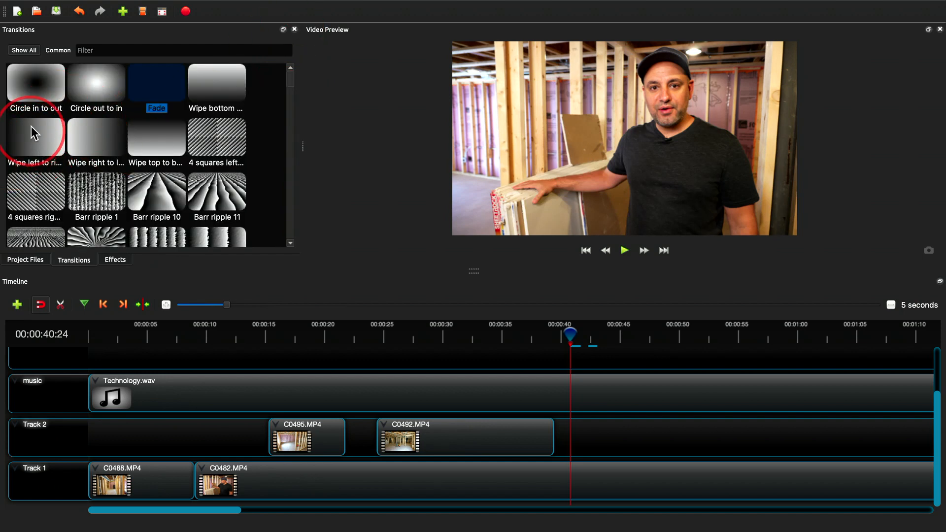
drag(39, 143, 508, 439)
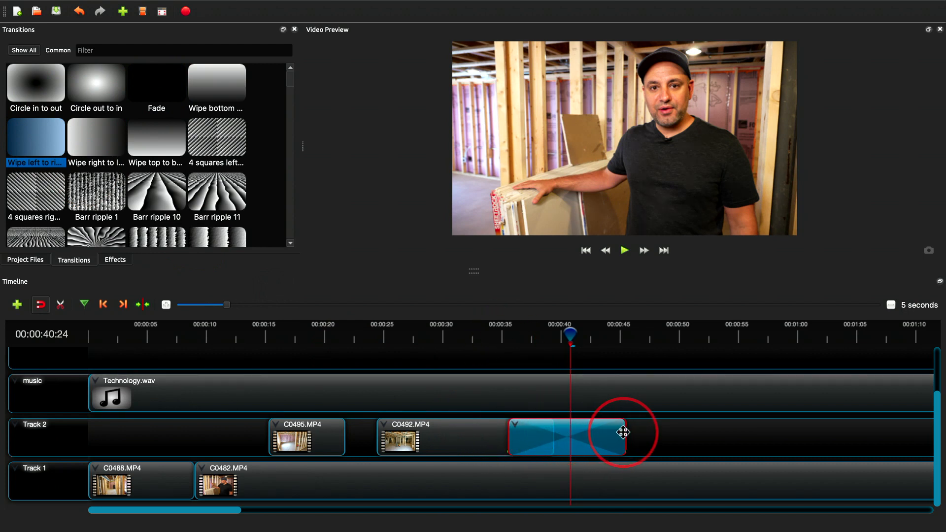
drag(626, 432, 552, 438)
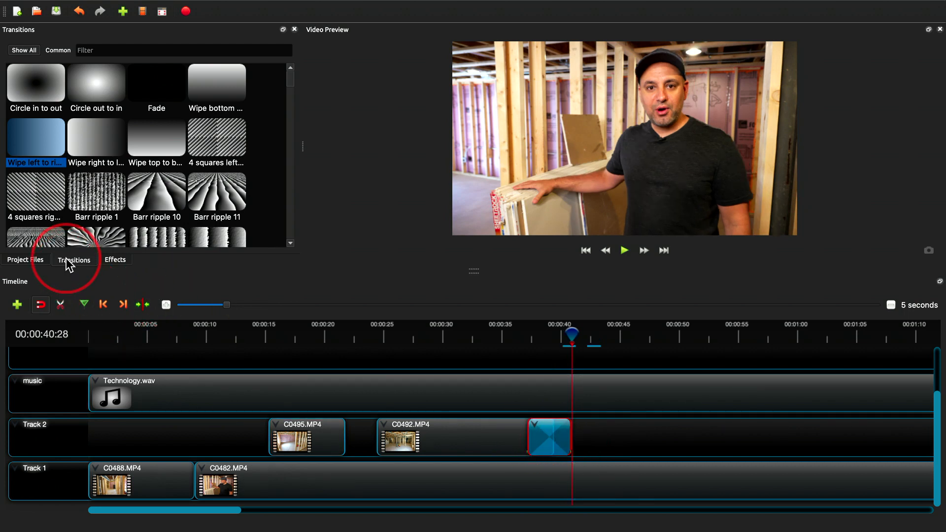
Try a Circle out to in transition of about 5 seconds across the cut between C0488.MP4 and C0482.MP4, and delete it.
click(108, 85)
drag(108, 87, 136, 485)
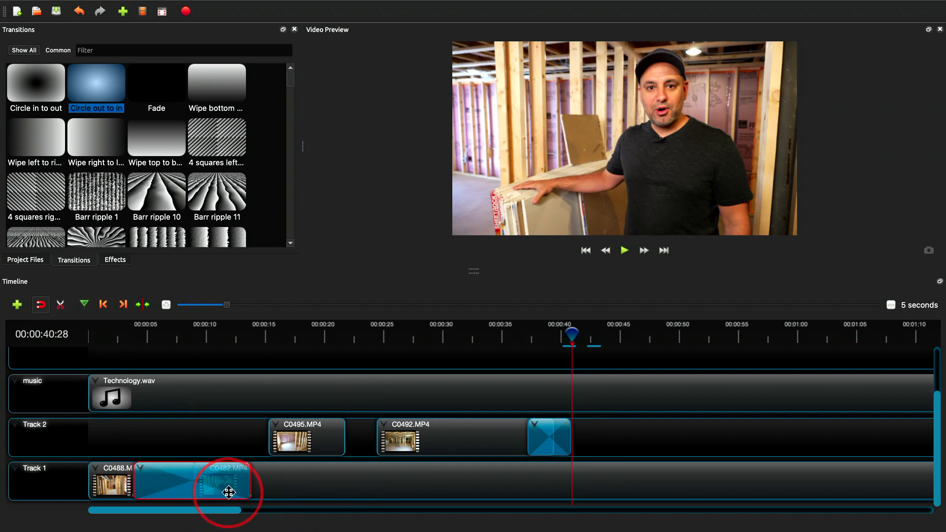
drag(251, 483, 193, 483)
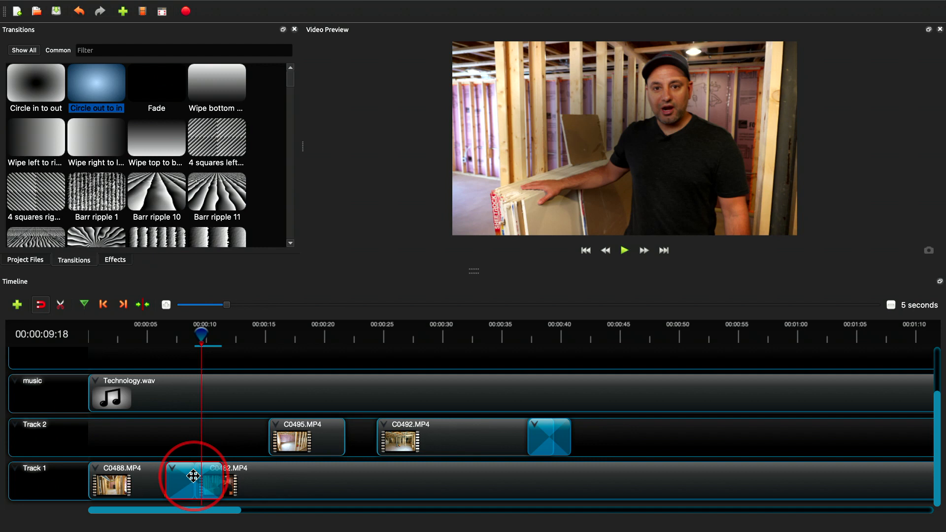
key(Delete)
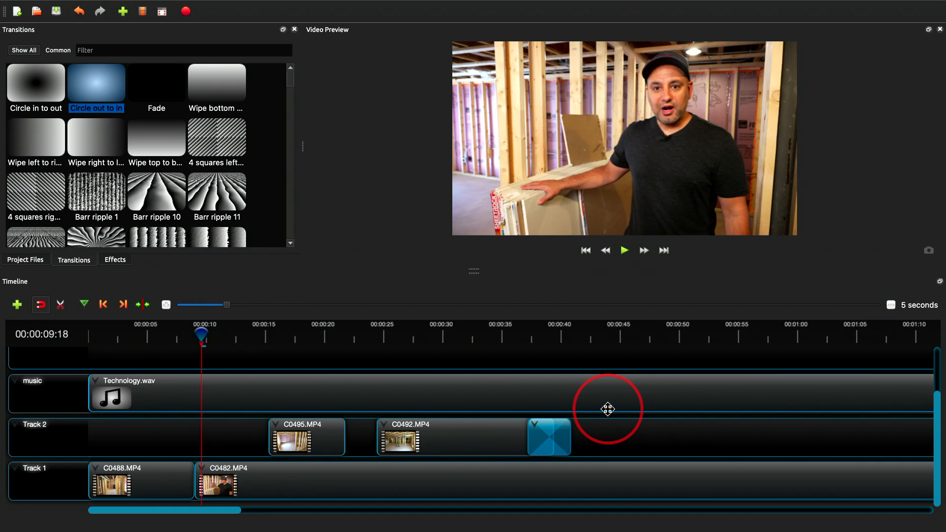
Add the Brightness & Contrast effect to C0495.MP4 on Track 2, with the playhead at 00:00:18:15.
click(115, 260)
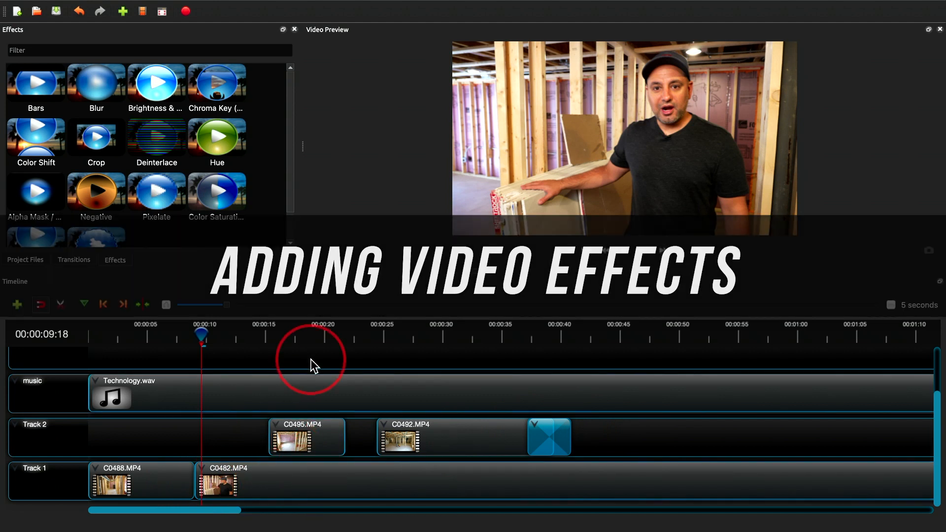
click(314, 434)
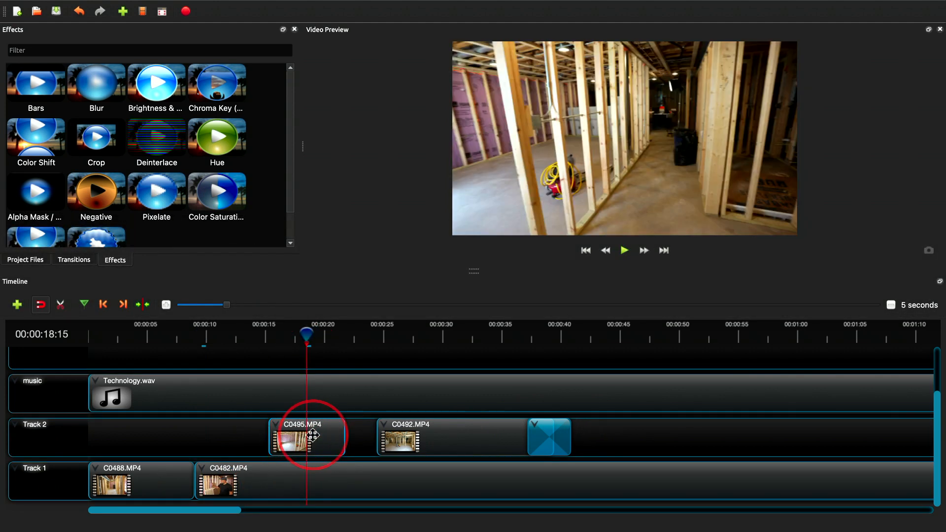
click(157, 97)
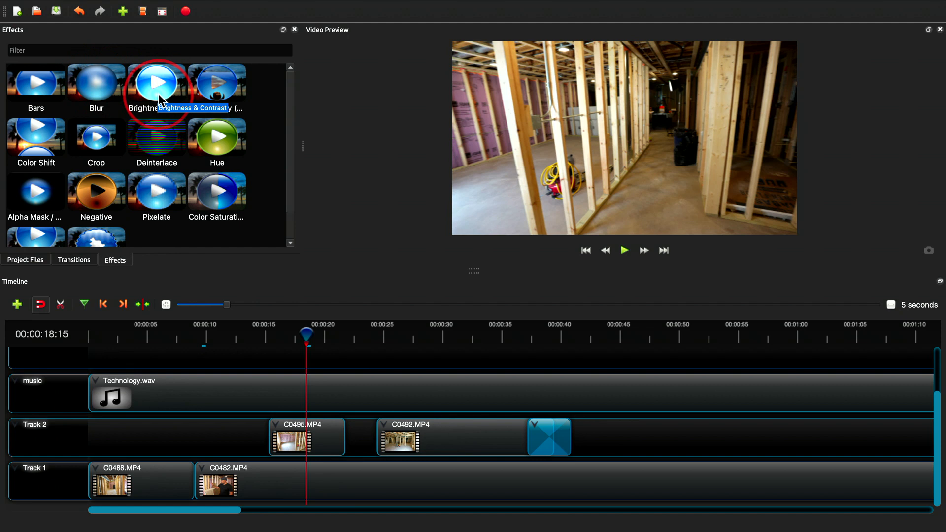
drag(158, 99, 331, 441)
click(288, 438)
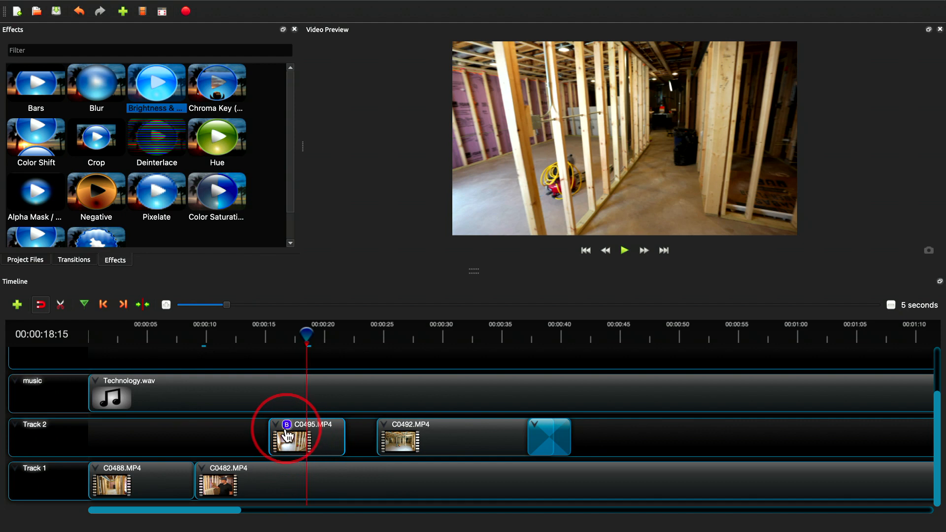
Open the Brightness & Contrast effect's properties on C0495.MP4 and set Brightness to 0.02 and Contrast to 20.44.
click(288, 433)
right_click(288, 432)
click(504, 436)
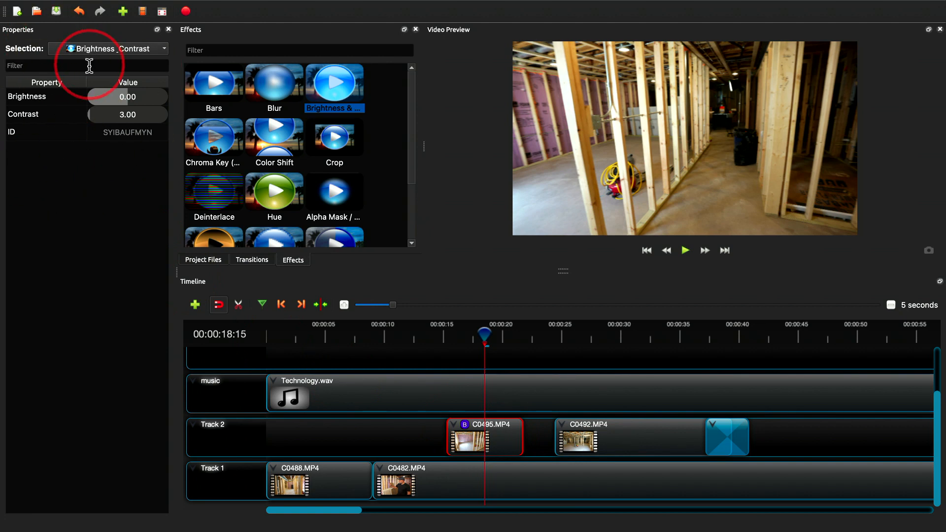
drag(127, 97, 136, 116)
click(106, 116)
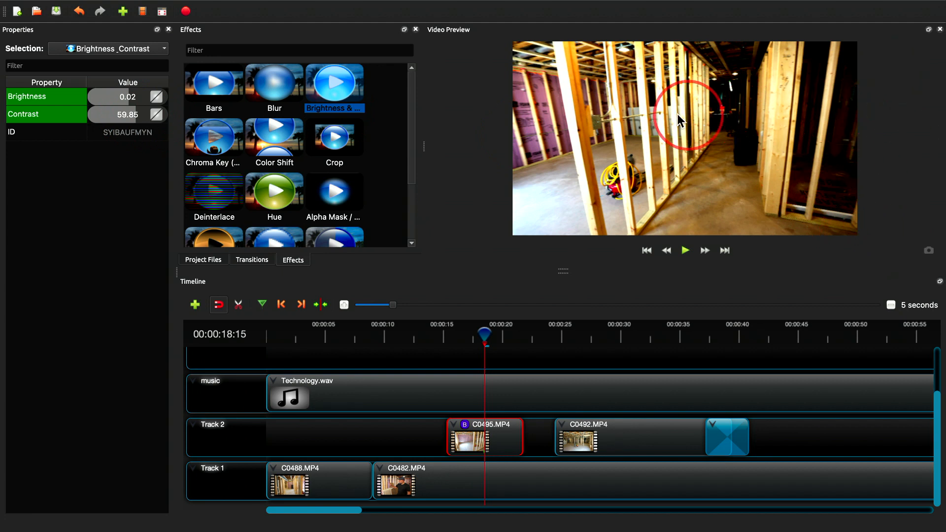
drag(135, 118, 105, 117)
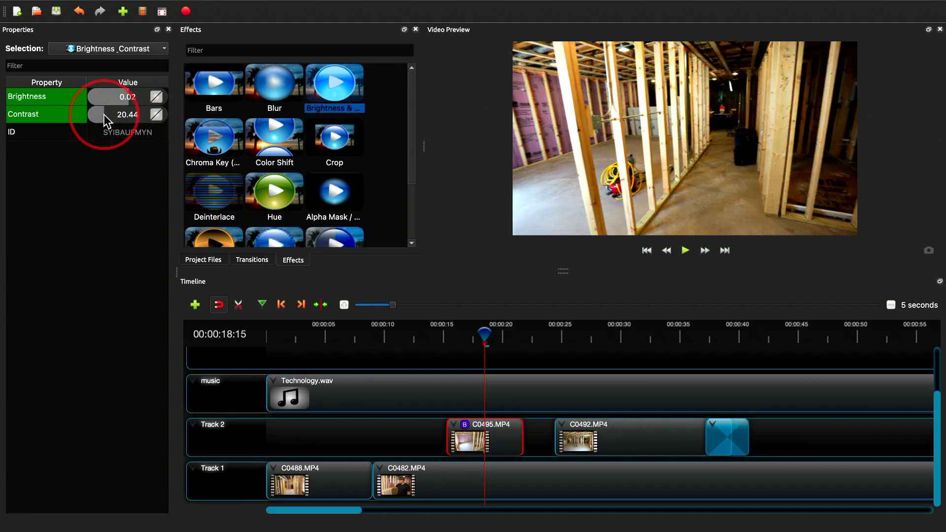
Replace the Brightness & Contrast effect on C0495.MP4 with Blur and set its Horizontal Radius to 11.68.
right_click(465, 426)
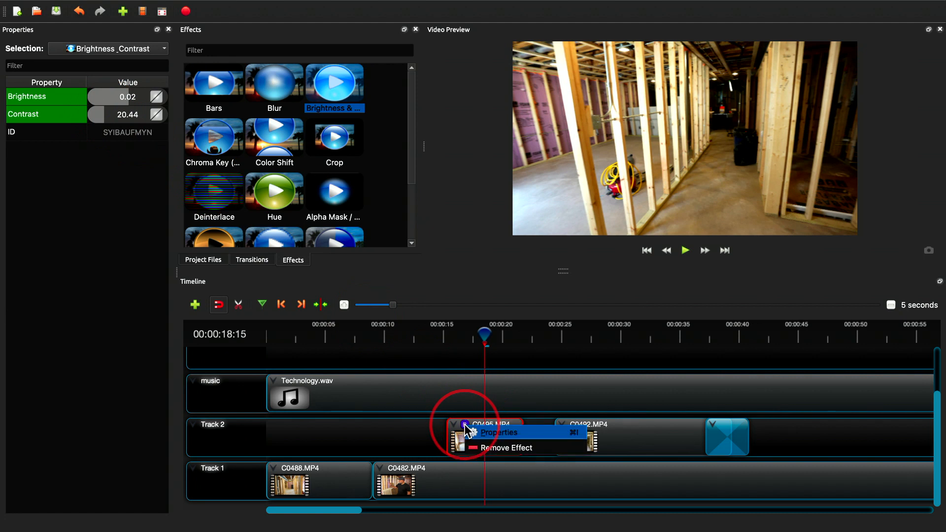
click(502, 449)
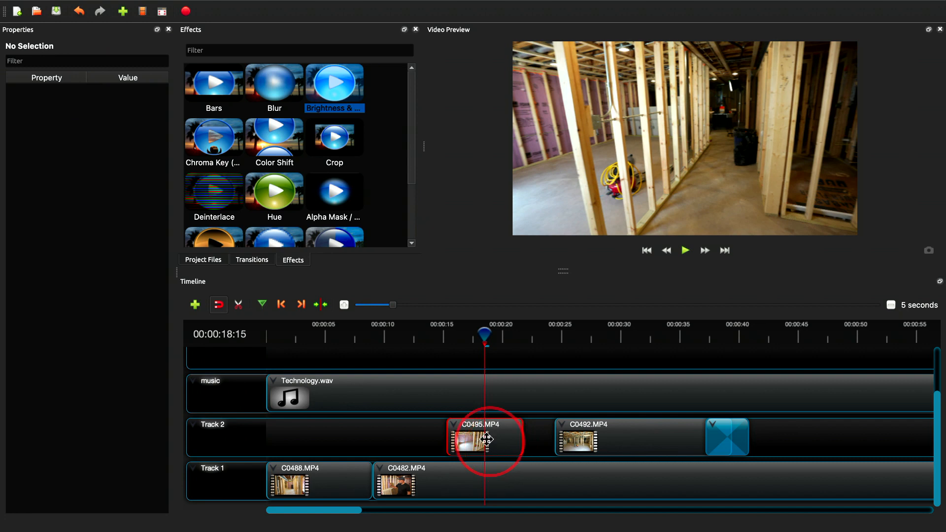
drag(268, 84, 508, 434)
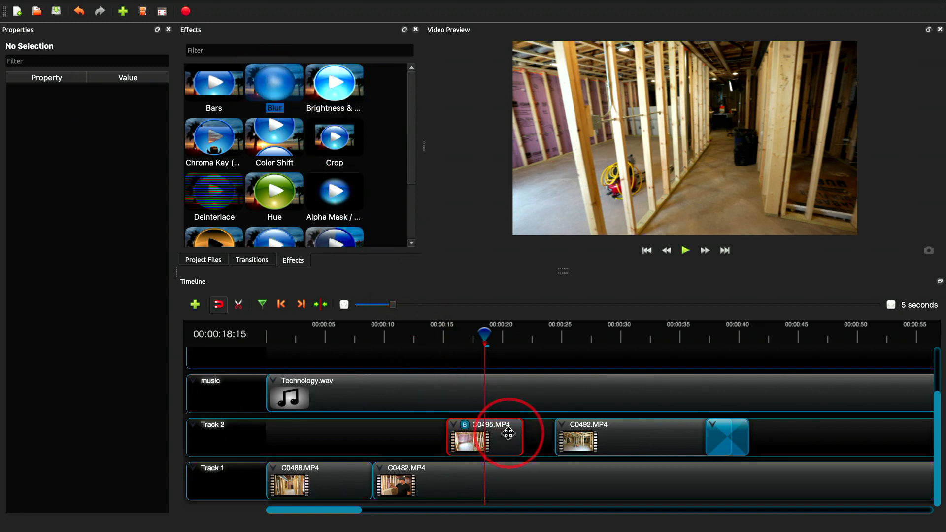
right_click(466, 426)
click(469, 431)
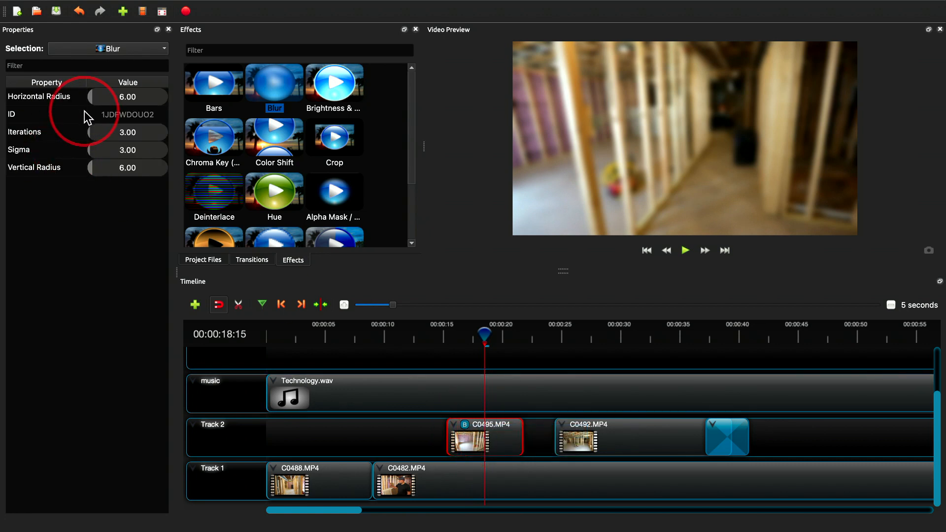
mouse_move(115, 101)
mouse_down()
mouse_move(127, 100)
mouse_move(95, 98)
mouse_move(110, 101)
mouse_up()
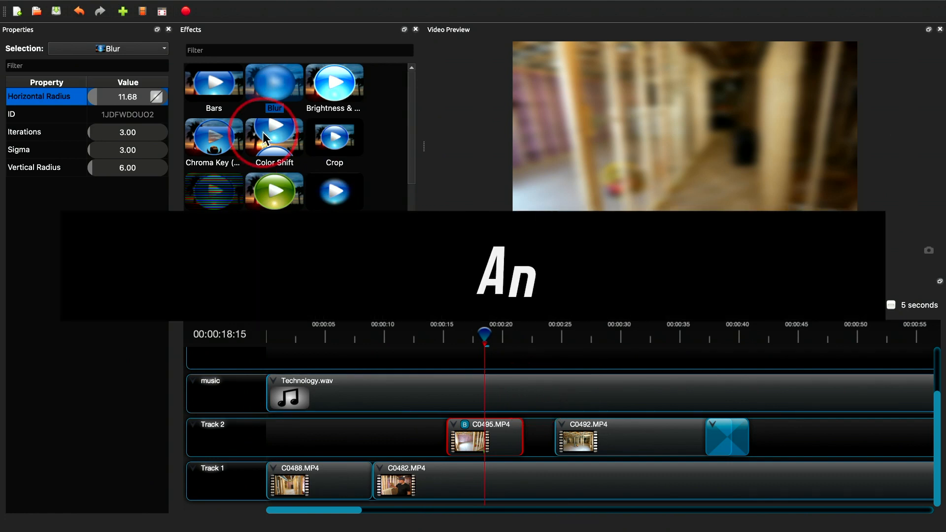
click(169, 29)
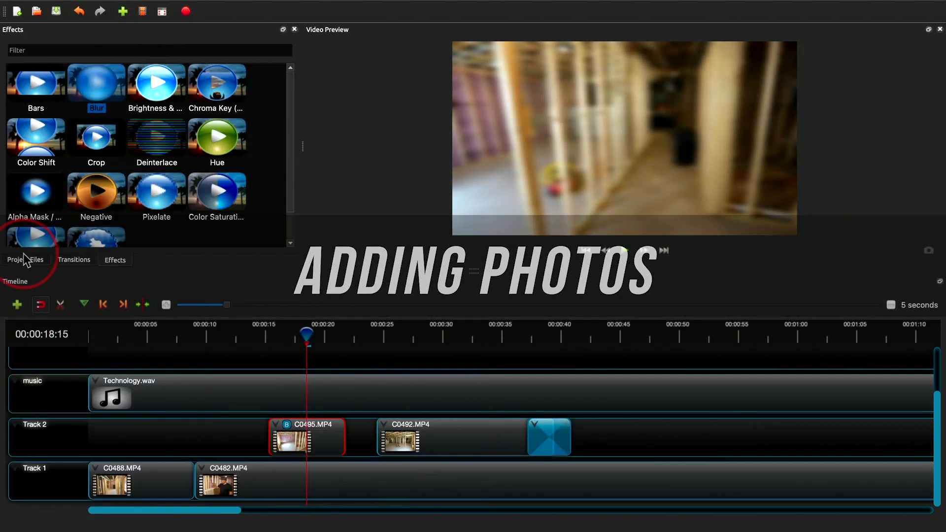
Place the Screen Shot 2021-06-15 photo on Track 4, aligned with the start of C0495.MP4, and preview it from 00:00:13:24.
click(25, 260)
click(101, 211)
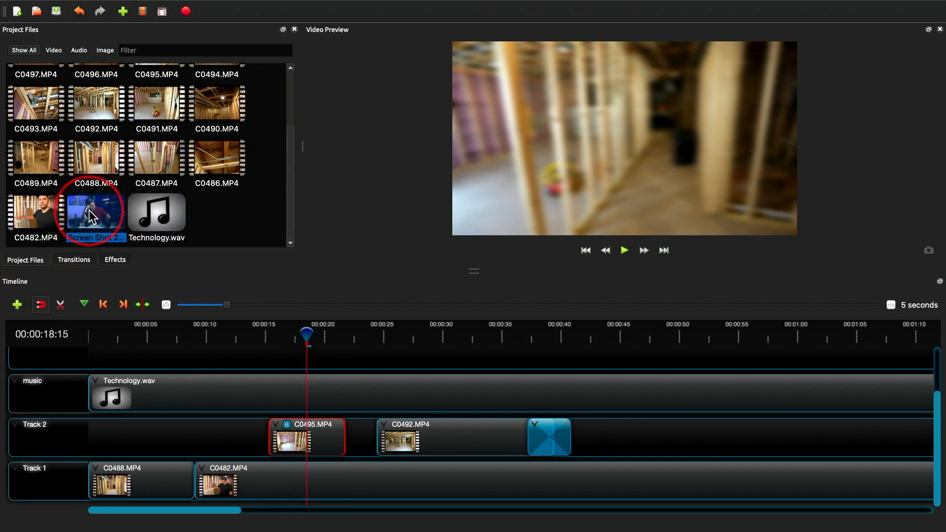
scroll(260, 448, up, 1)
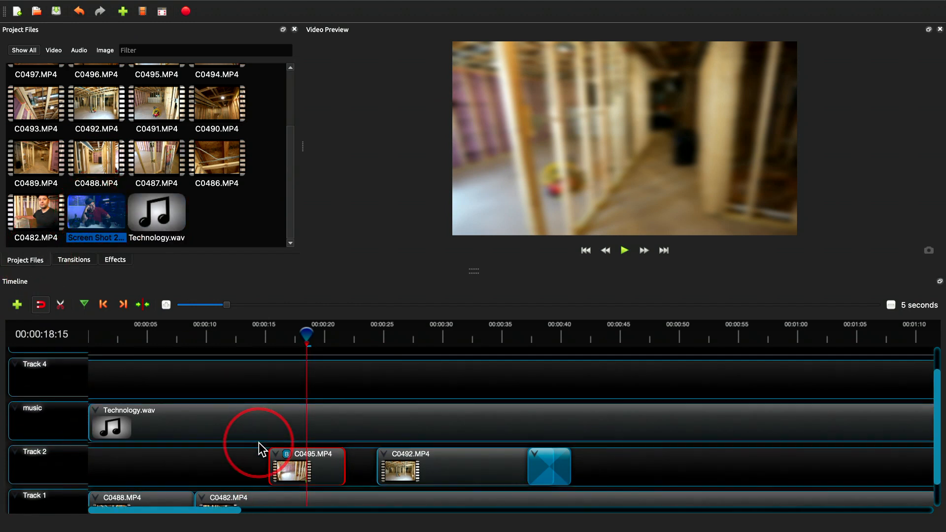
drag(101, 212, 265, 382)
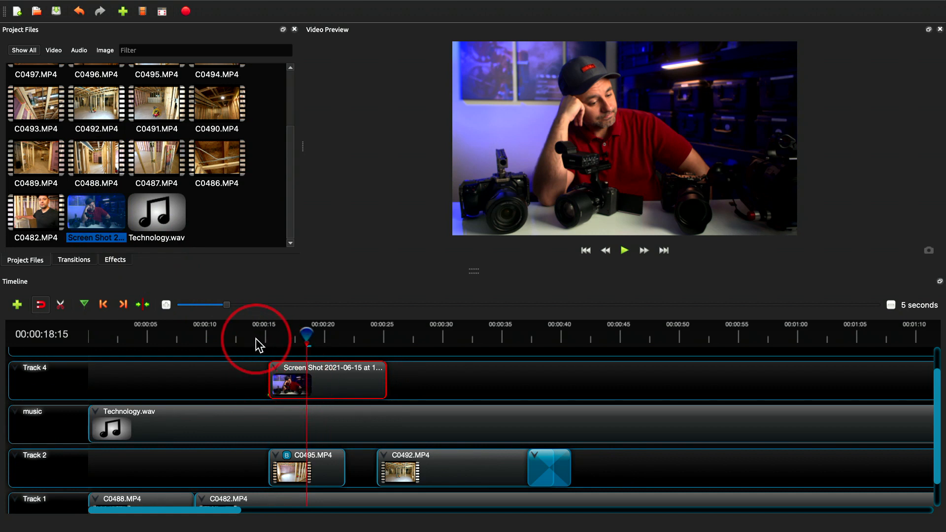
drag(309, 334, 251, 331)
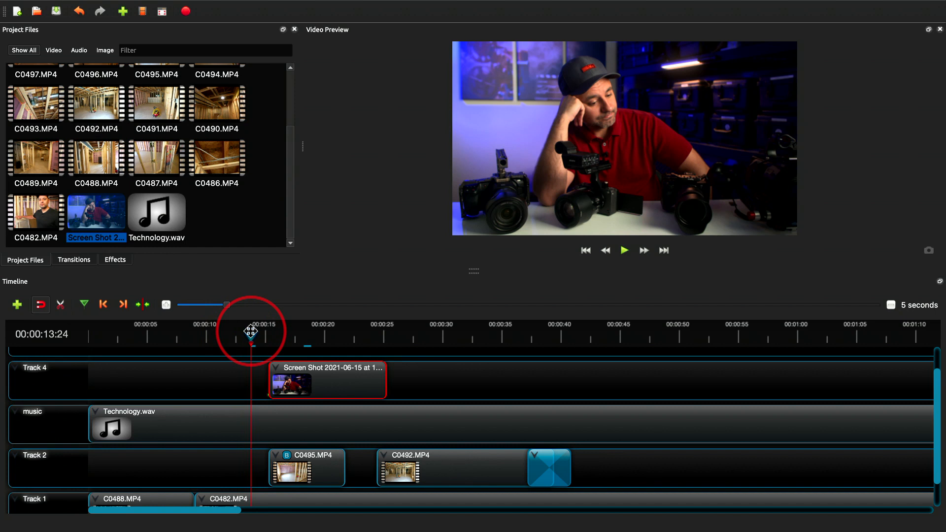
key(space)
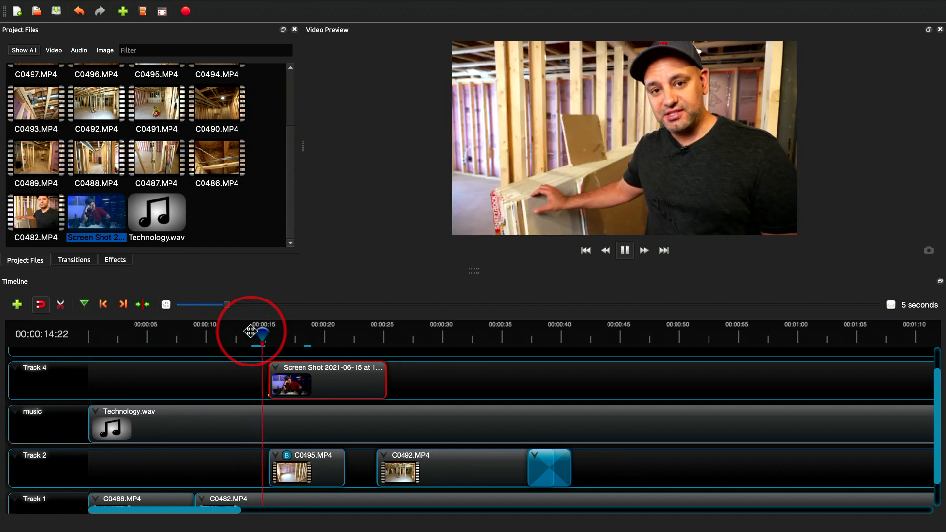
Apply the start-of-clip animation Zoom In (75% to 100%) to the photo on Track 4 and preview it from 00:00:14:10.
right_click(327, 376)
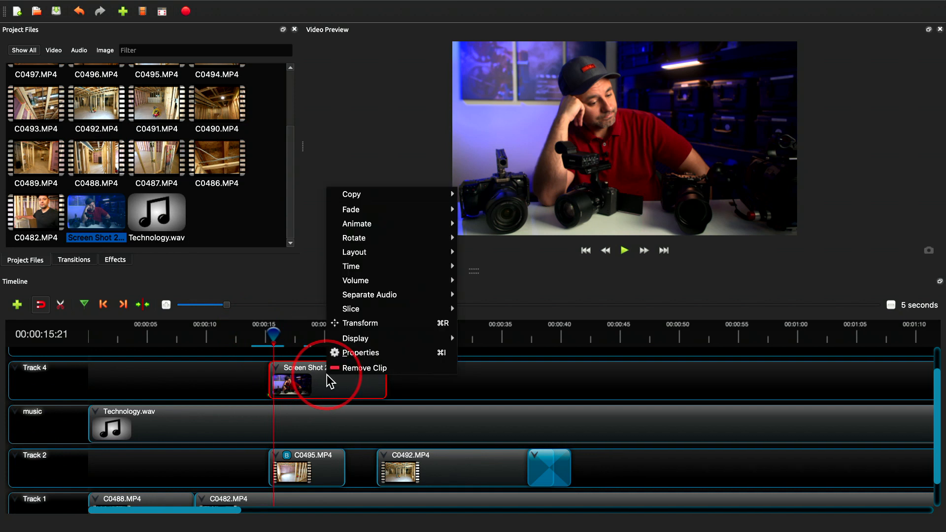
mouse_move(393, 228)
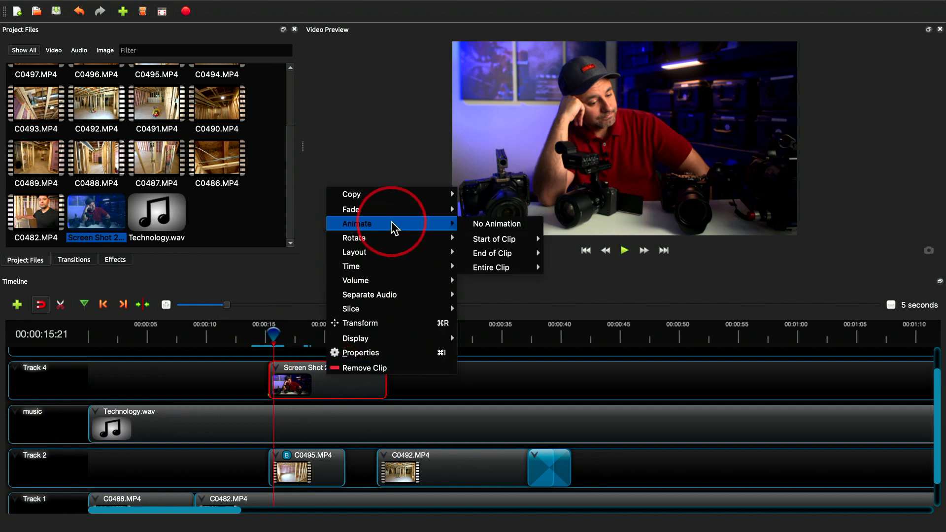
mouse_move(508, 245)
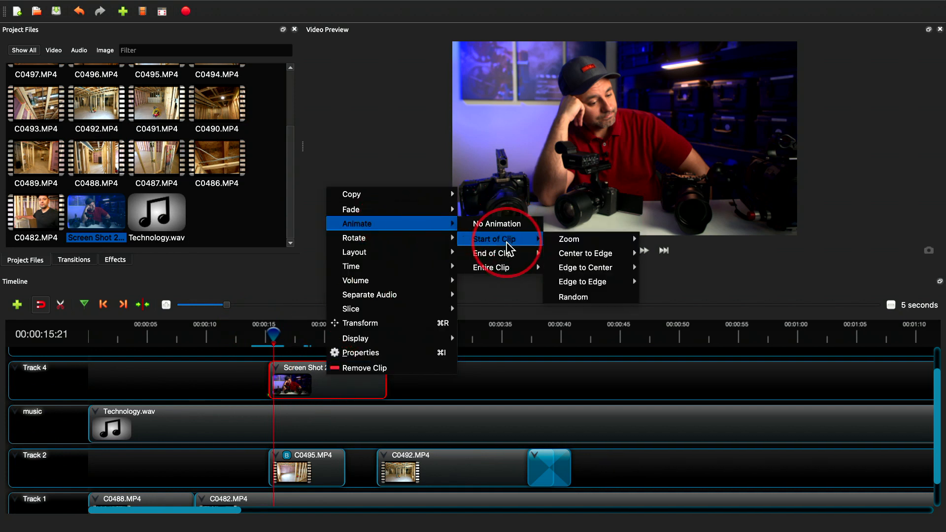
mouse_move(609, 244)
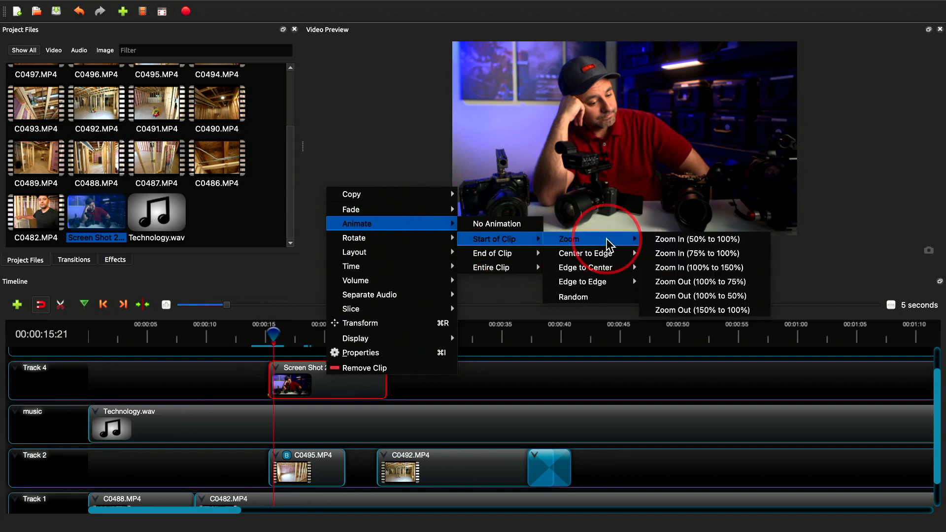
click(682, 253)
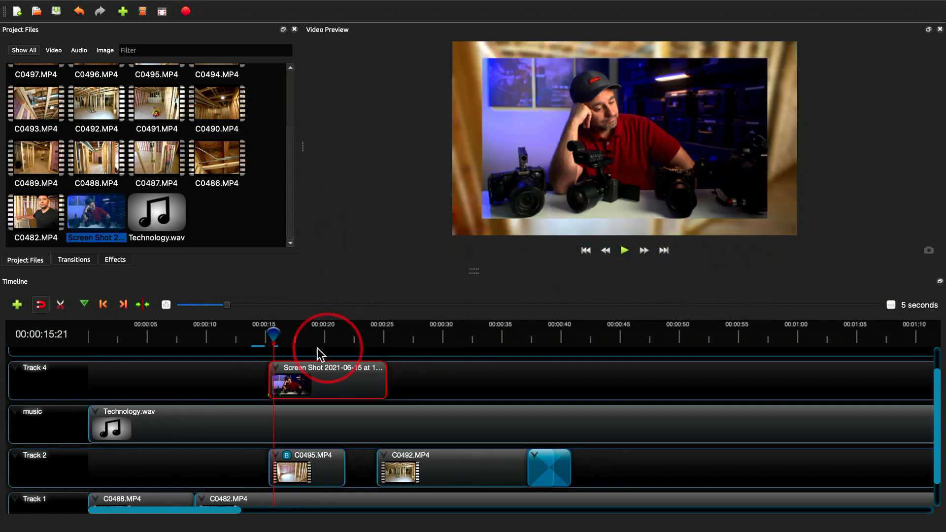
drag(274, 331, 257, 331)
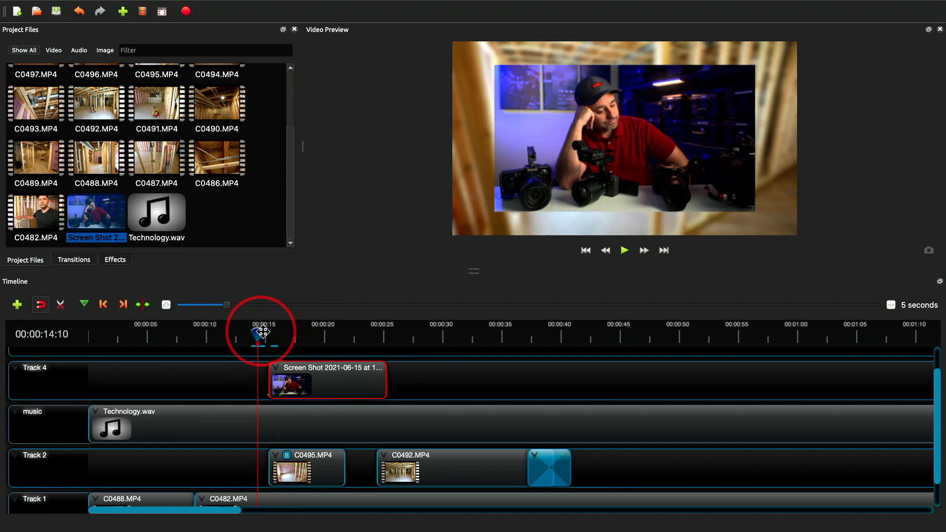
key(space)
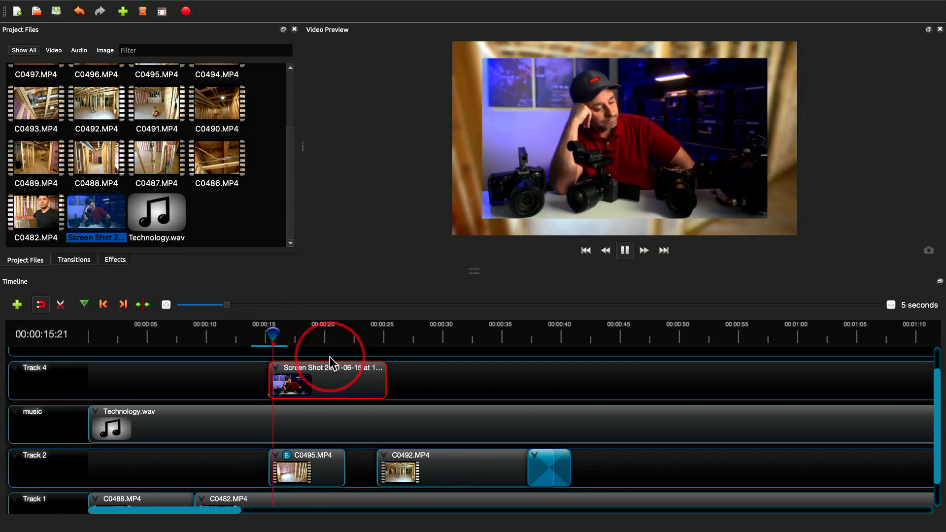
key(space)
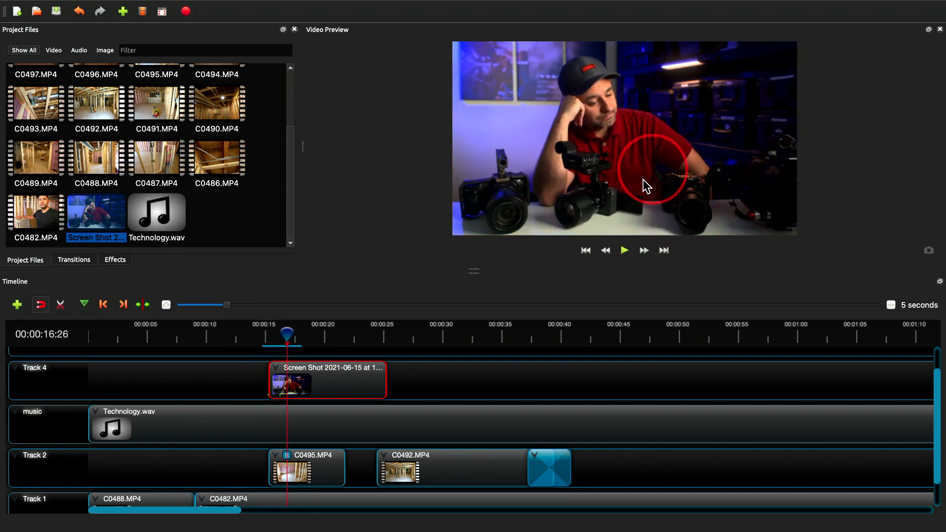
right_click(342, 390)
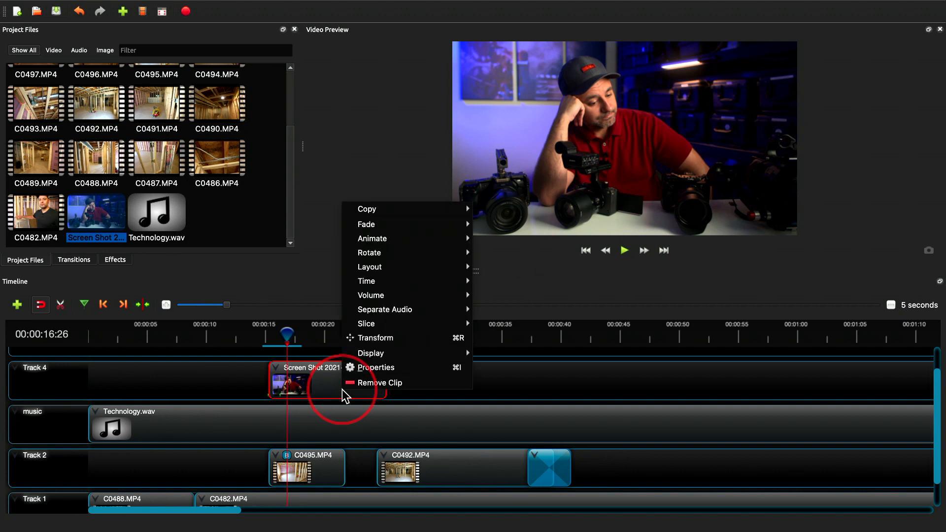
mouse_move(377, 243)
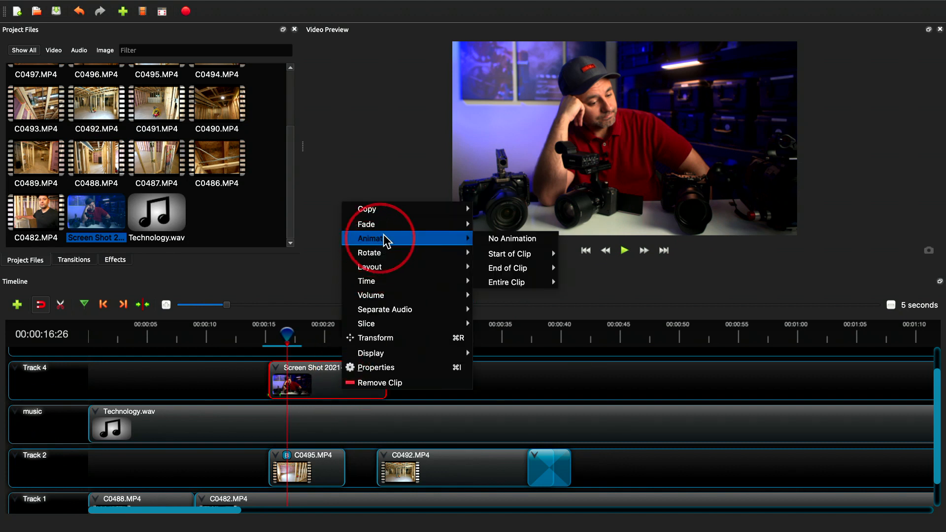
mouse_move(394, 227)
mouse_move(387, 258)
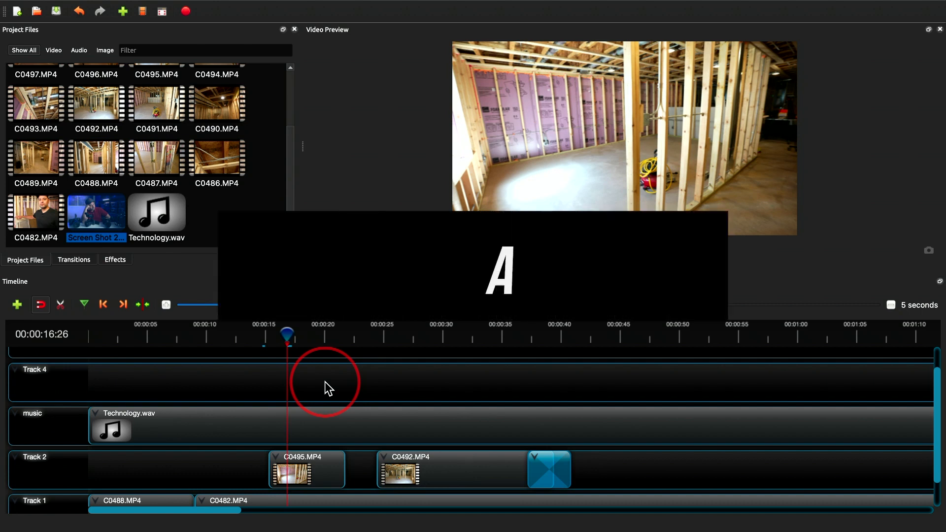
scroll(324, 382, down, 1)
scroll(327, 383, up, 1)
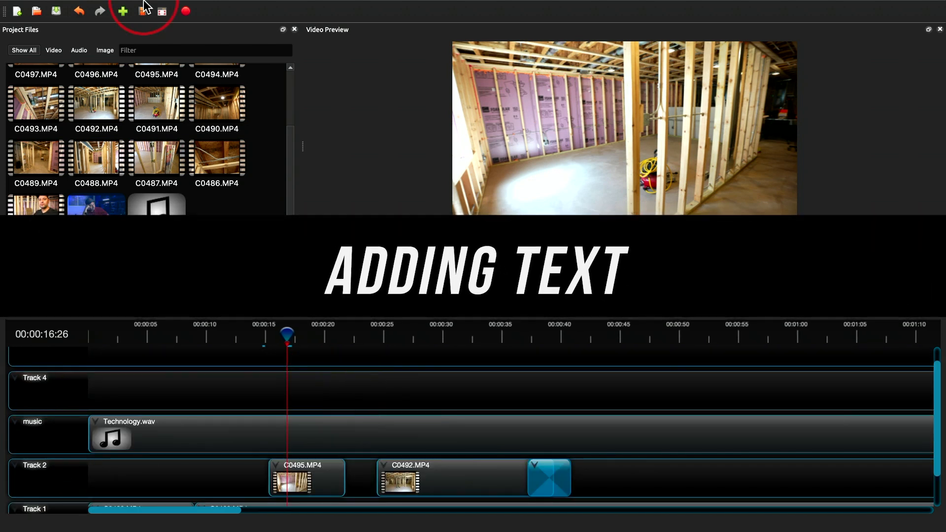
Try to create an animated title from the Color Tiles template, and cancel it.
mouse_move(142, 1)
click(191, 7)
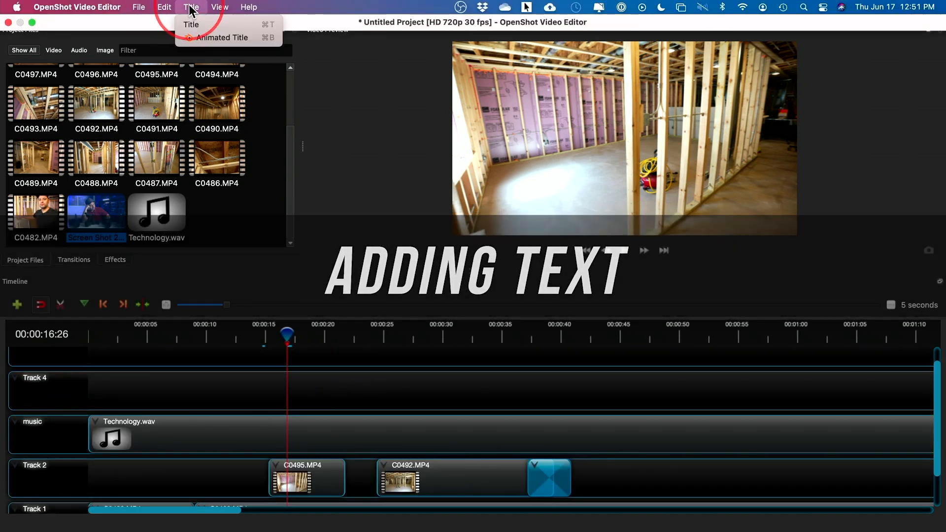
click(238, 38)
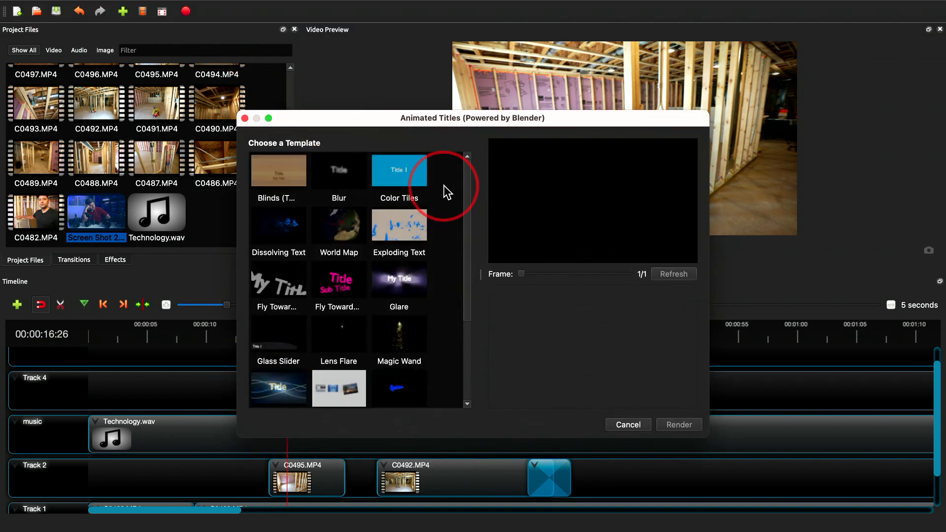
click(418, 187)
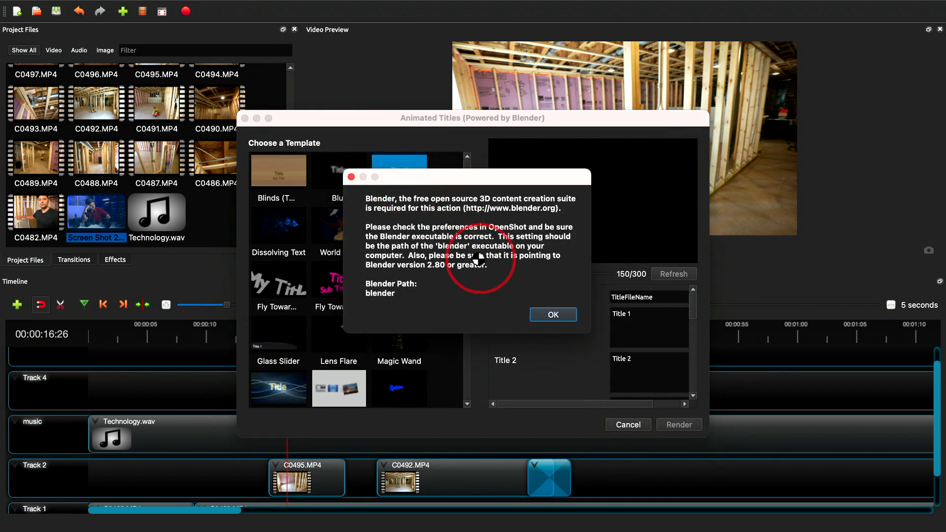
click(551, 315)
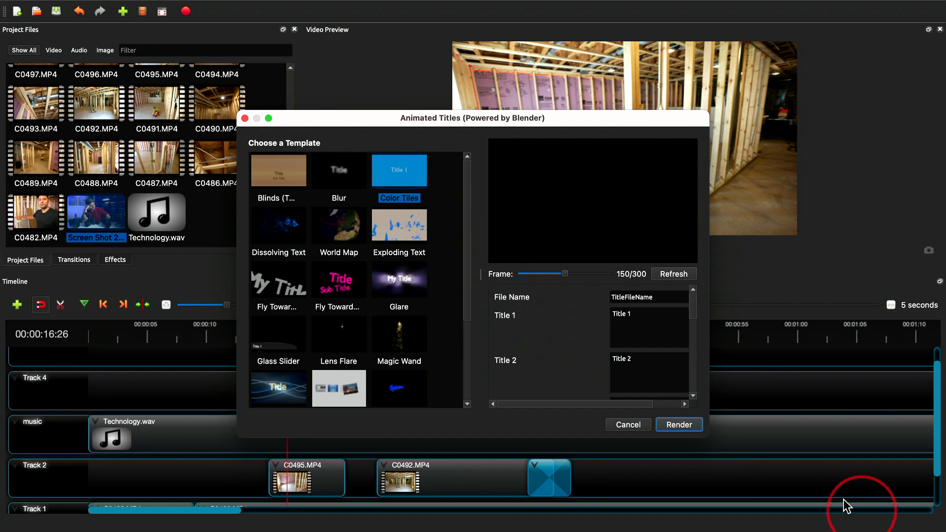
click(627, 424)
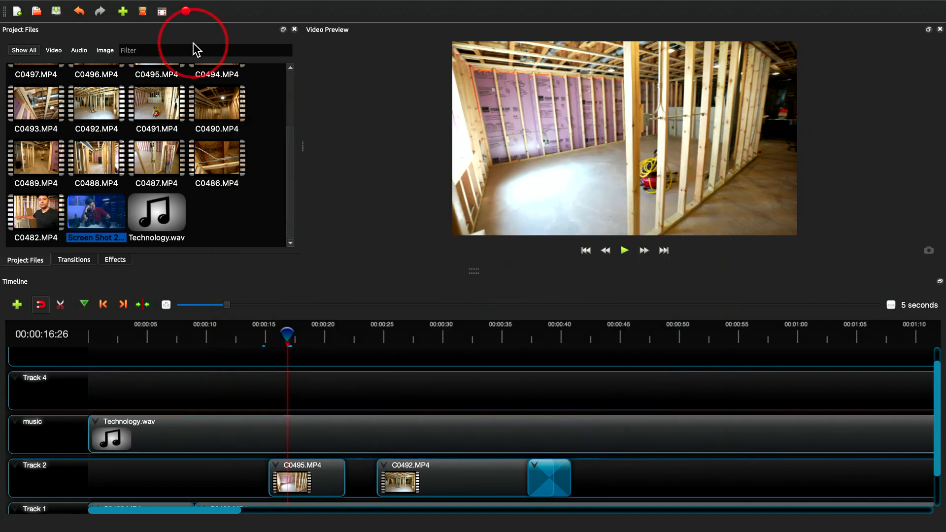
Create and save a title from the Gray box 3 template with Line 1 reading "my name".
click(190, 7)
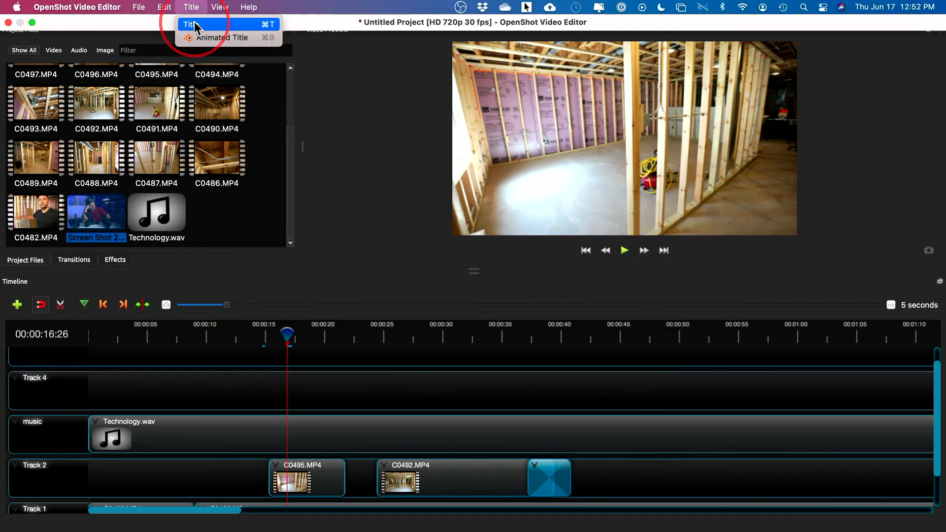
click(266, 28)
scroll(381, 294, down, 5)
scroll(380, 294, down, 3)
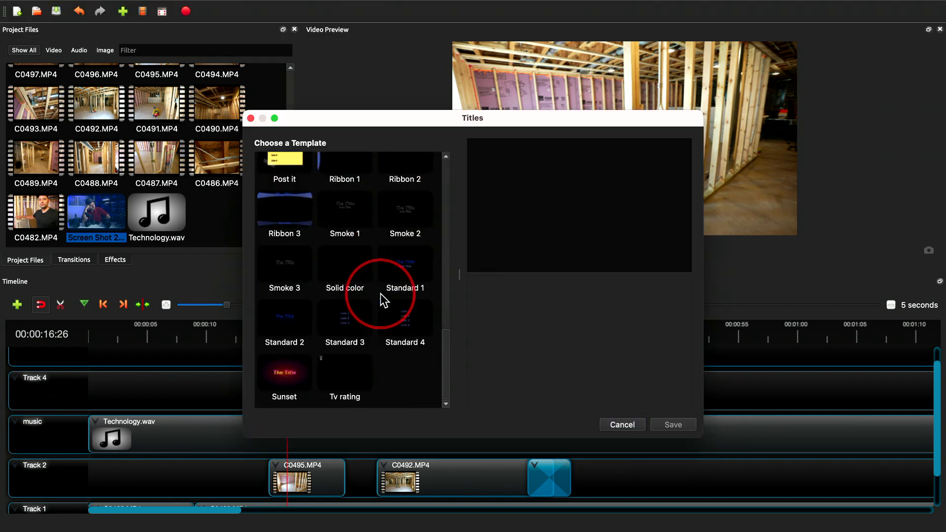
scroll(380, 293, up, 8)
scroll(384, 300, up, 3)
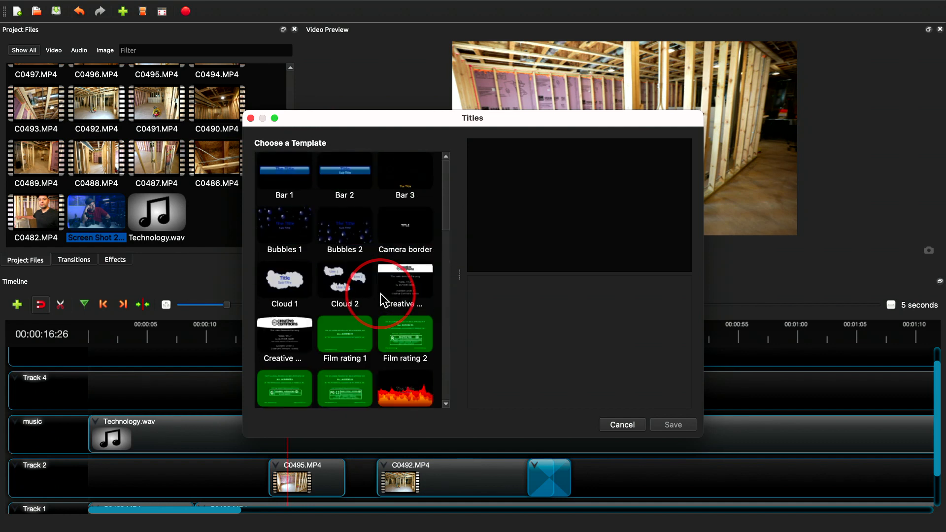
scroll(381, 300, down, 5)
click(281, 187)
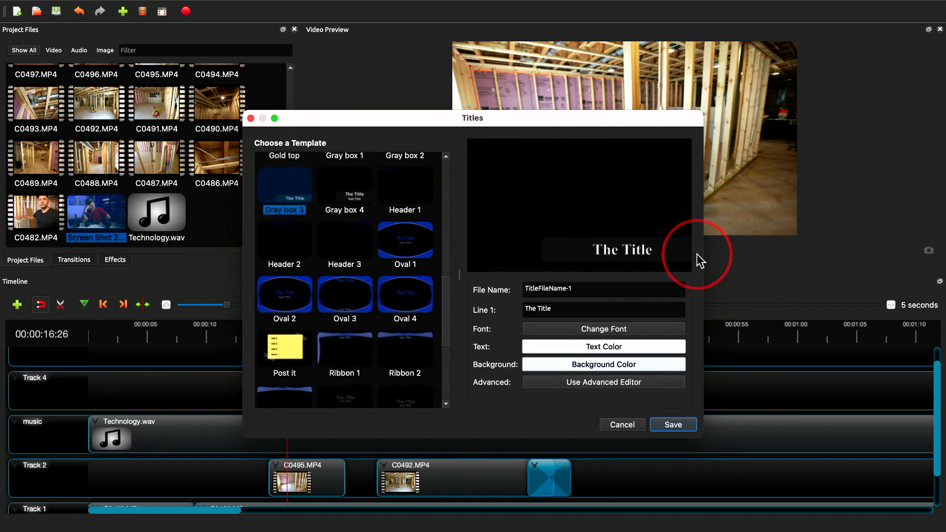
drag(562, 309, 473, 306)
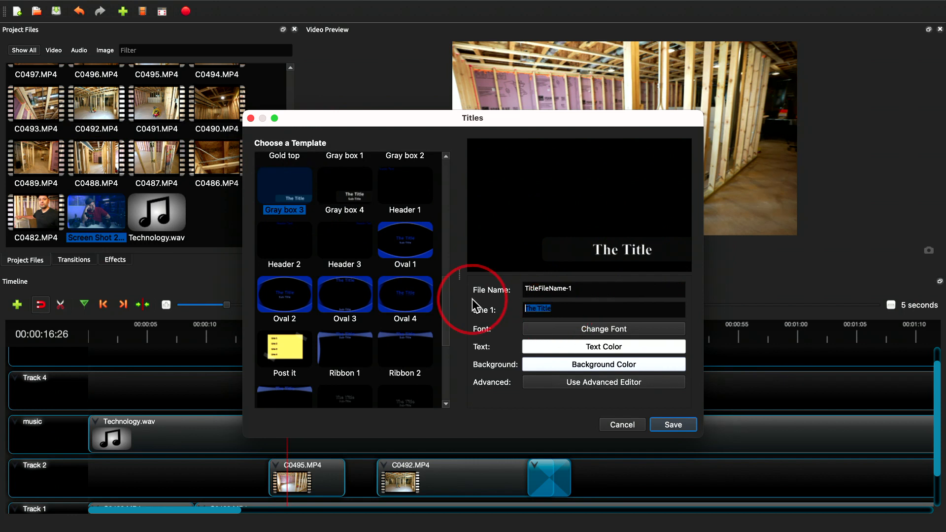
text(my name)
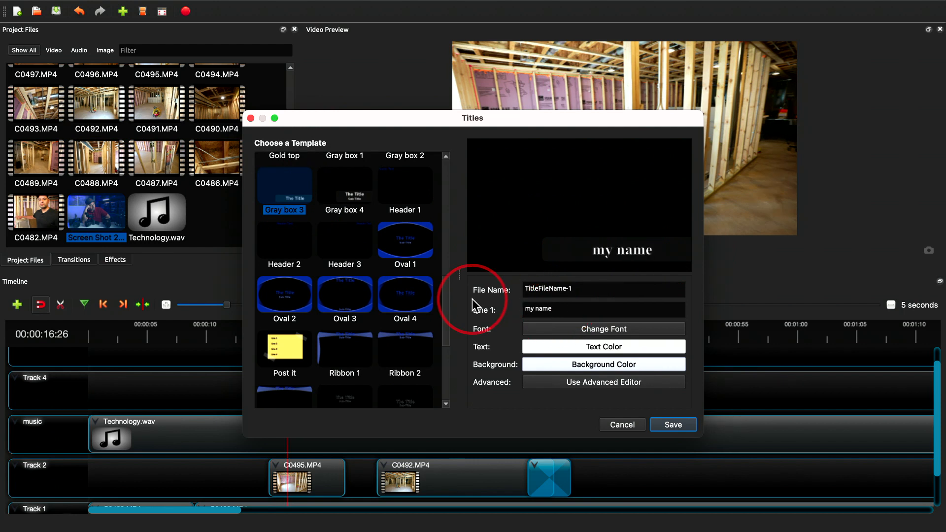
click(677, 427)
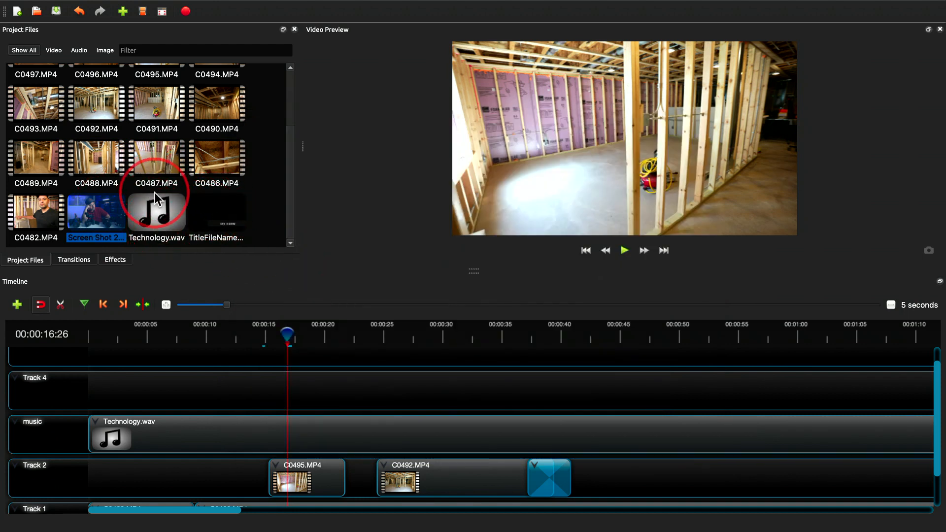
Place the new title on Track 4, aligned with the start of C0495.MP4, and preview it at 00:00:19:16.
drag(211, 211, 272, 389)
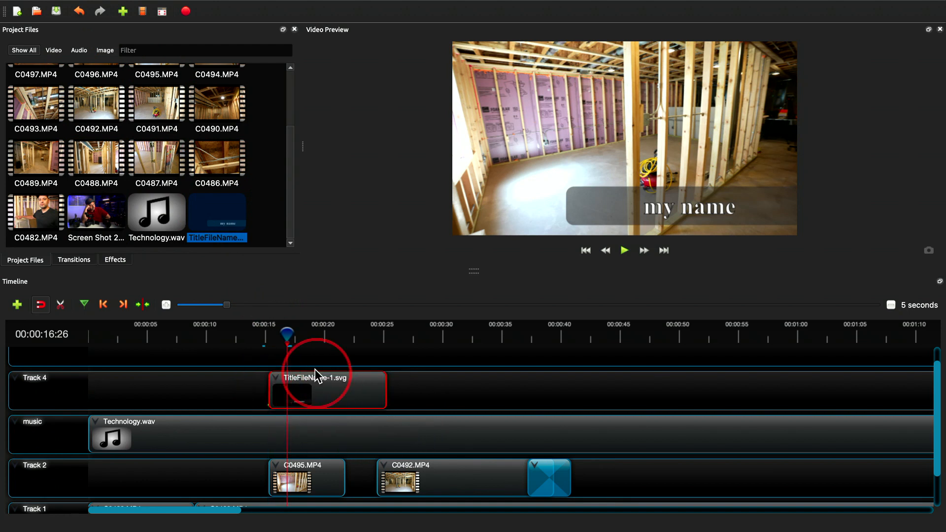
drag(287, 333, 318, 333)
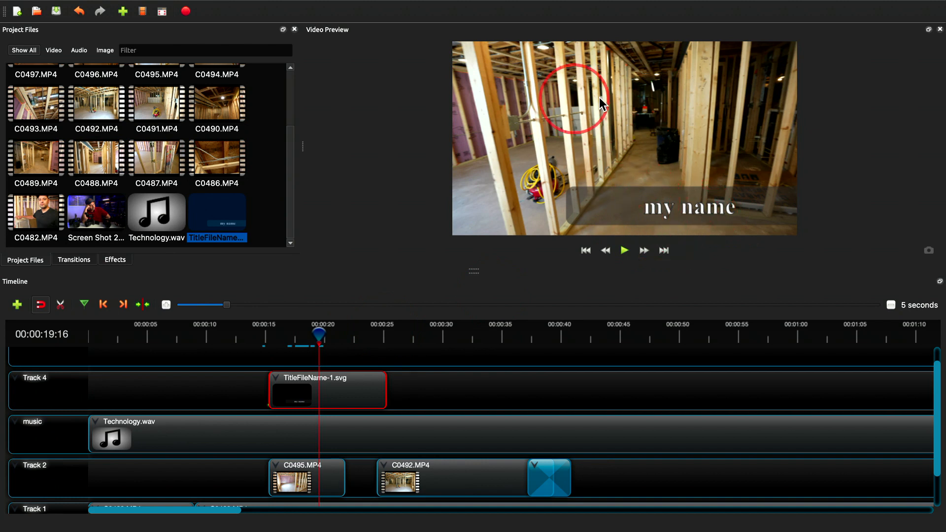
Preview the Bar 3 and Camera border title templates, and cancel without creating a title.
click(195, 7)
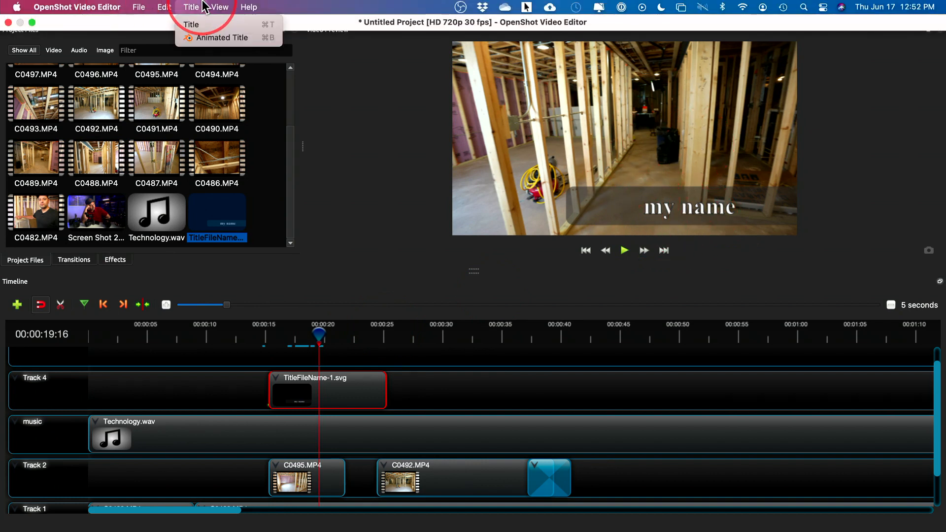
click(192, 25)
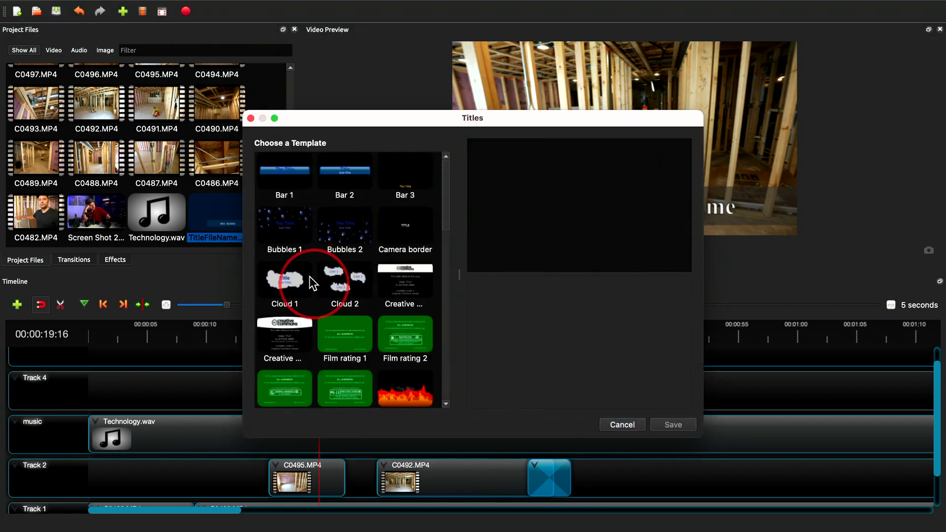
click(405, 193)
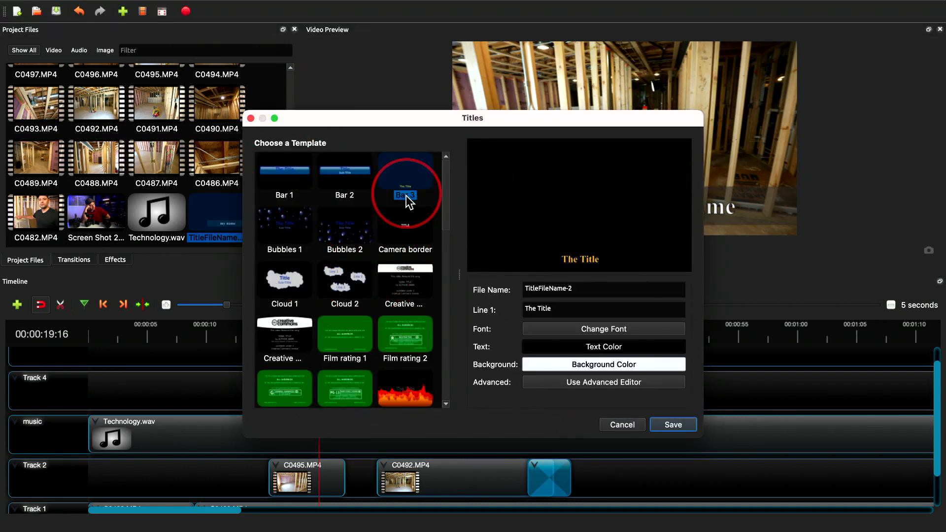
click(401, 231)
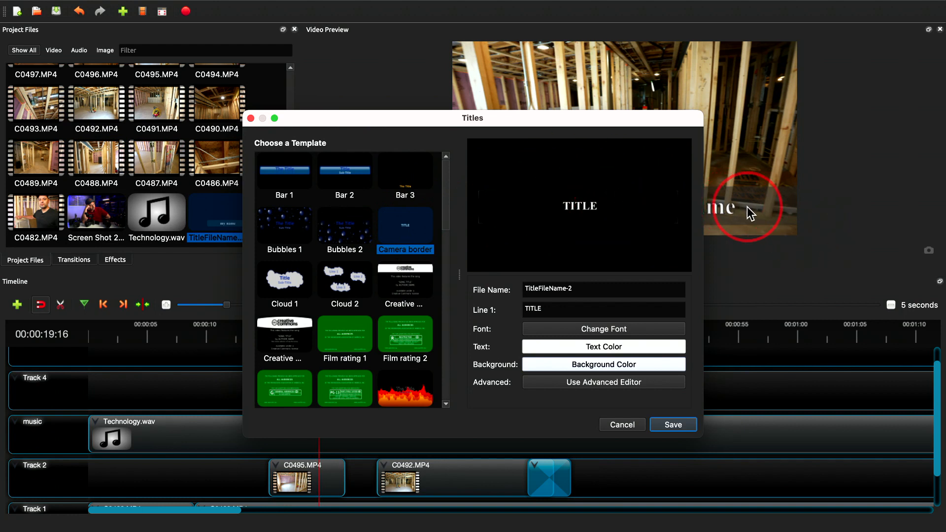
click(622, 425)
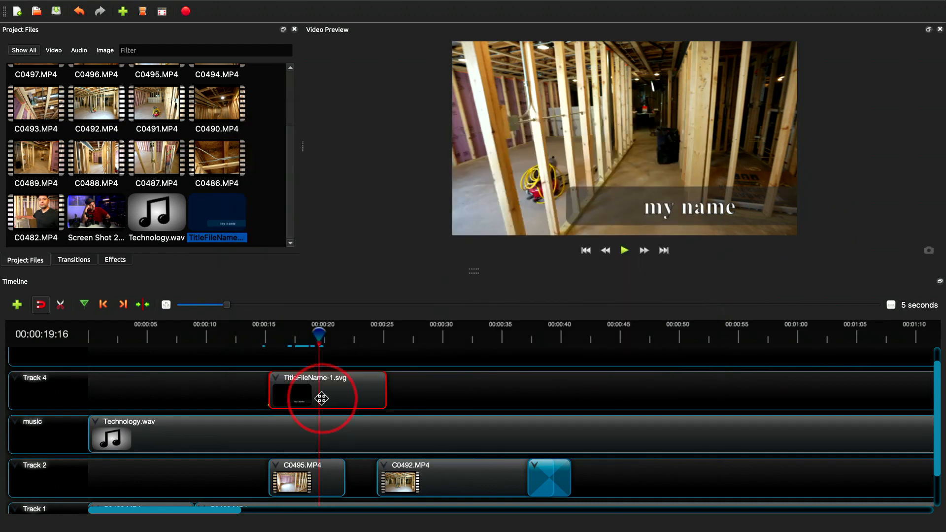
Delete the "my name" title clip from Track 4.
key(Delete)
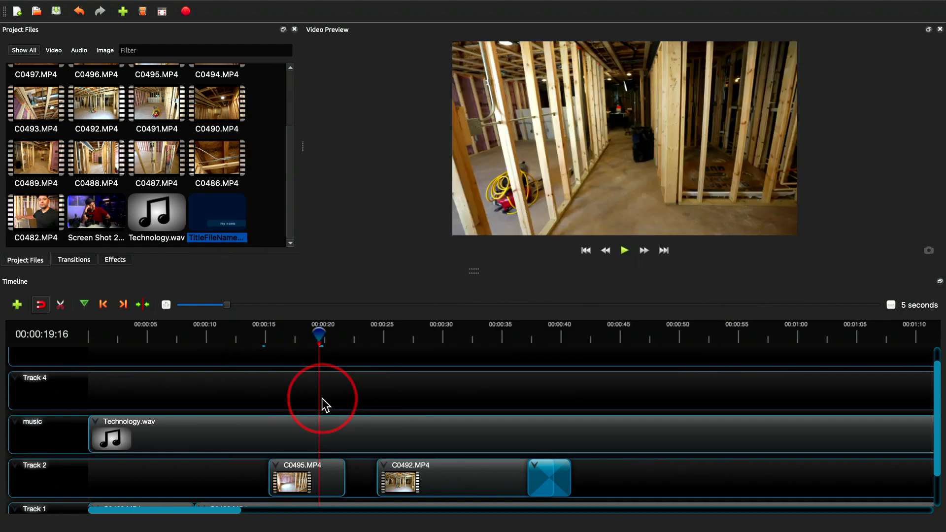
scroll(389, 382, up, 1)
scroll(388, 380, down, 1)
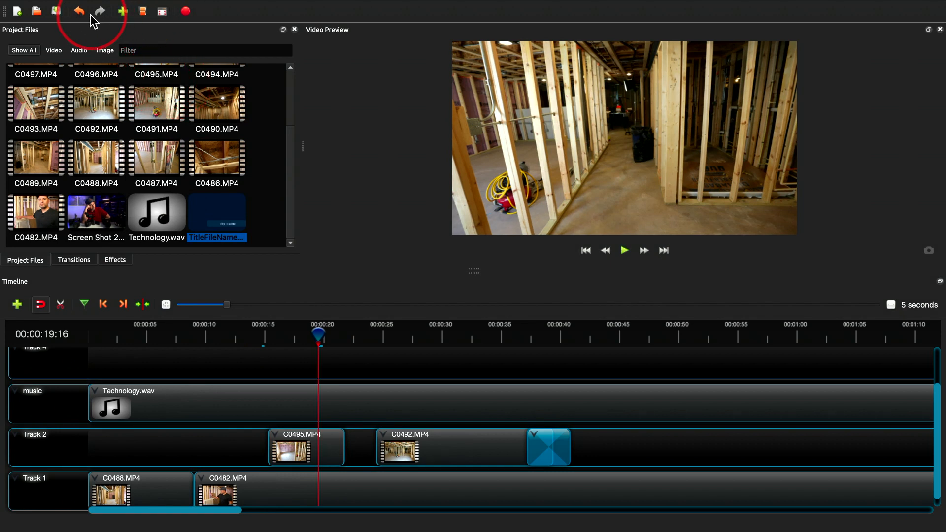
Open the project save dialog, cancel it, and look over the project's export options.
click(55, 13)
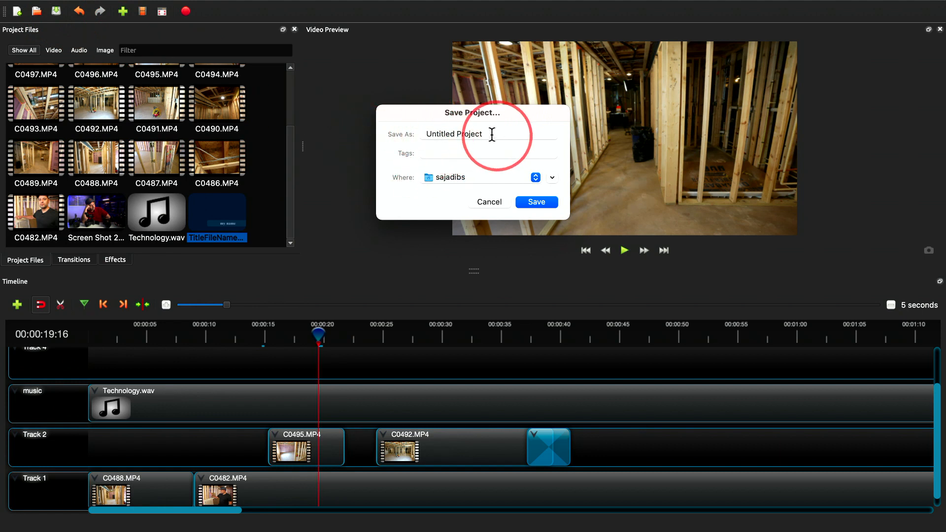
click(490, 202)
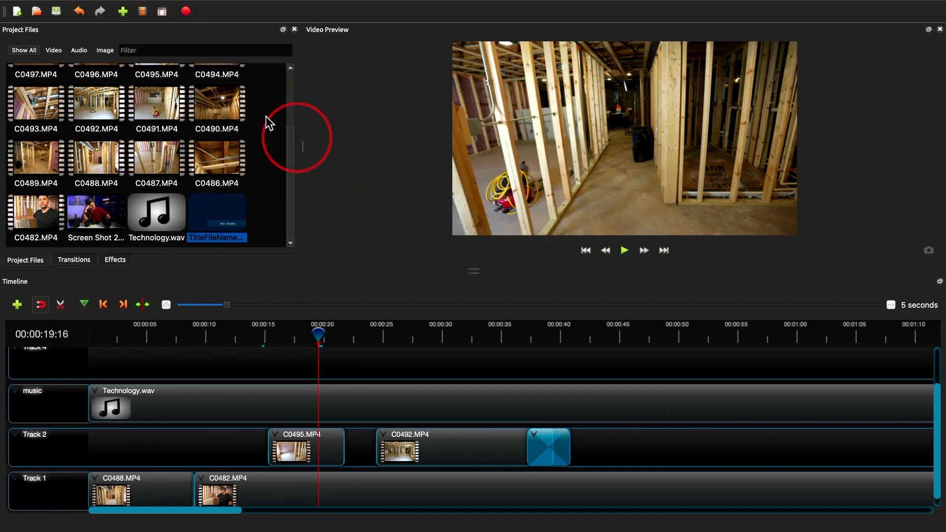
mouse_move(129, 6)
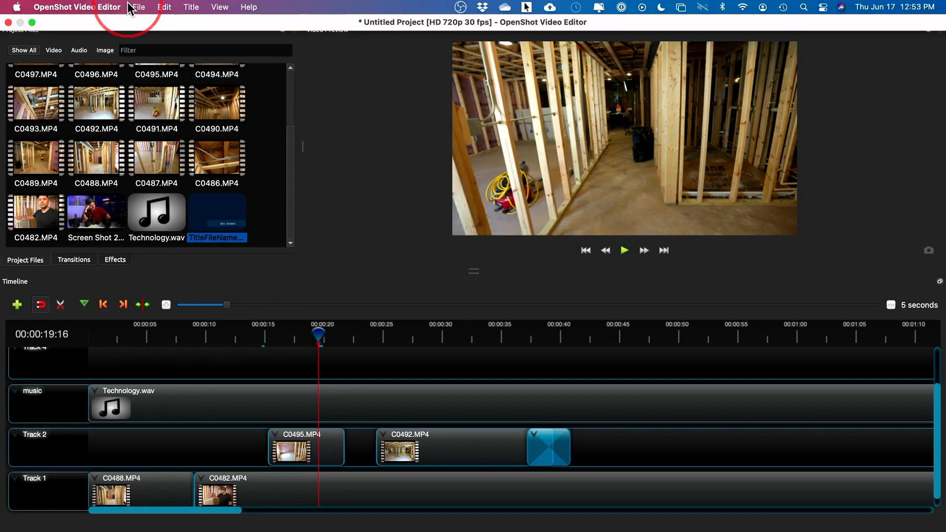
click(131, 7)
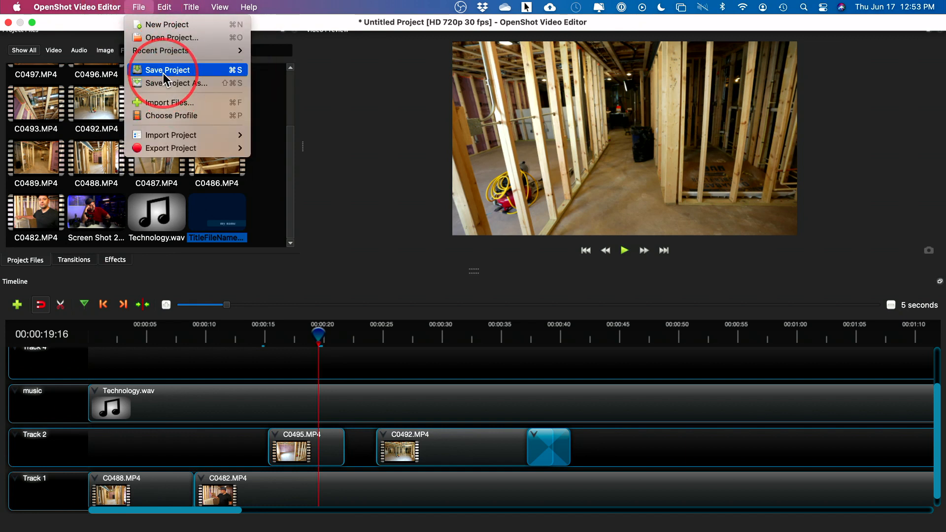
mouse_move(167, 144)
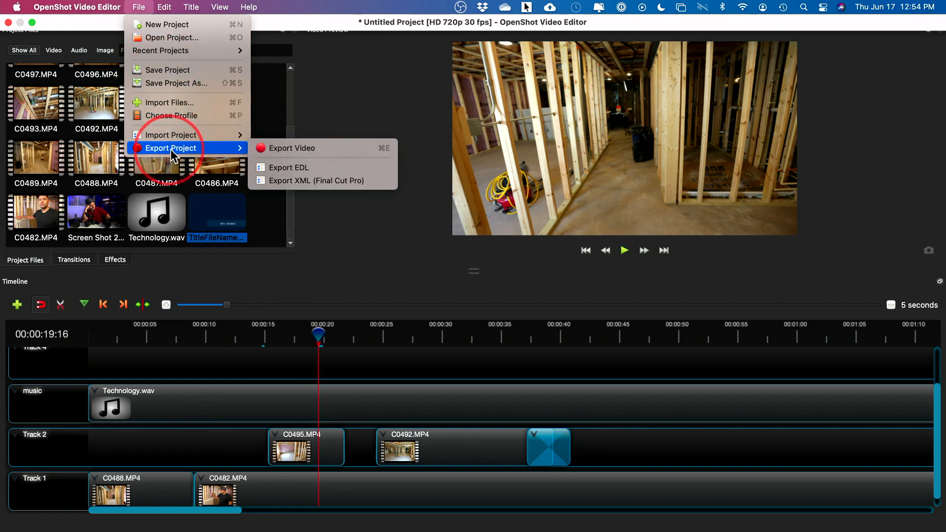
click(284, 157)
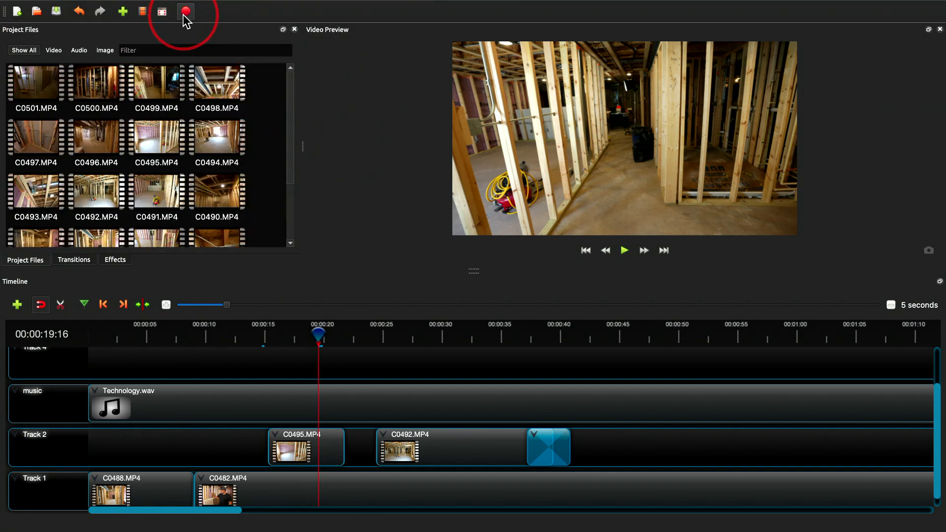
Set up a video export to the Desktop folder with the All Formats profile and the MP4 (h.264) target.
click(185, 13)
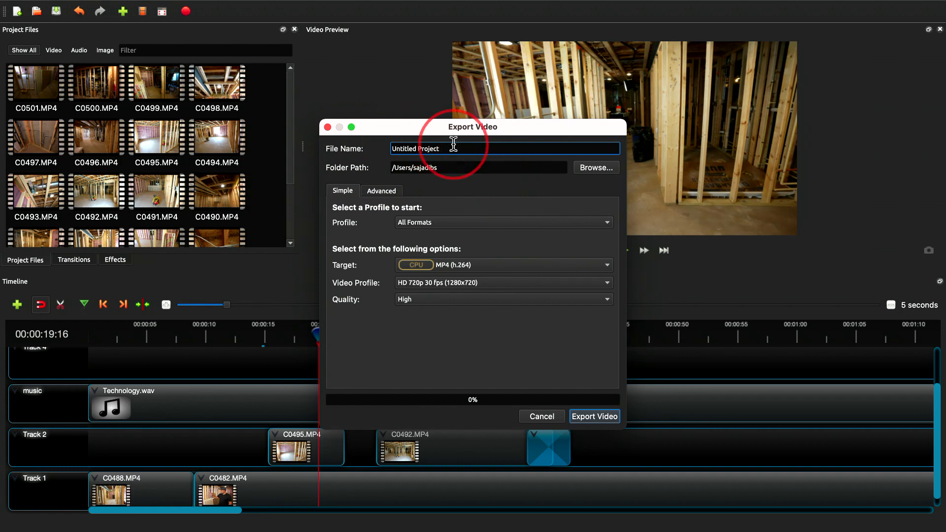
click(596, 168)
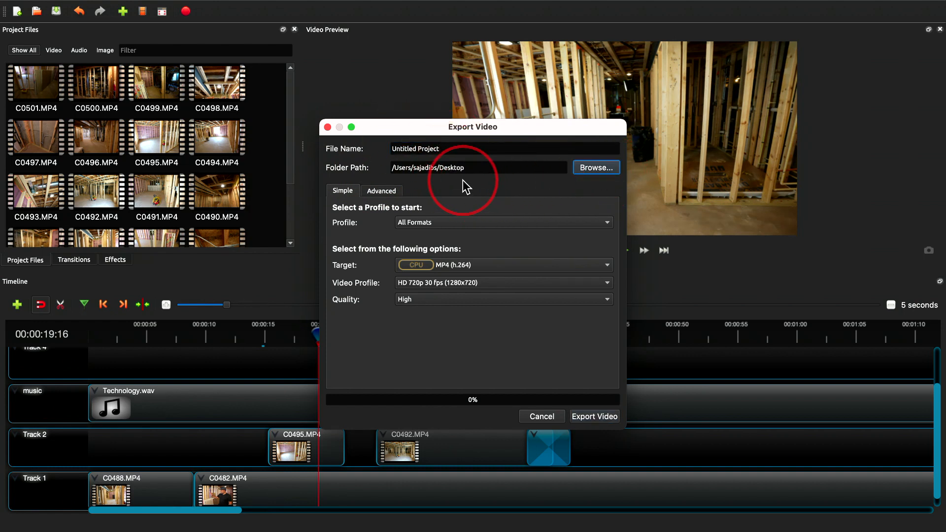
click(417, 222)
click(422, 222)
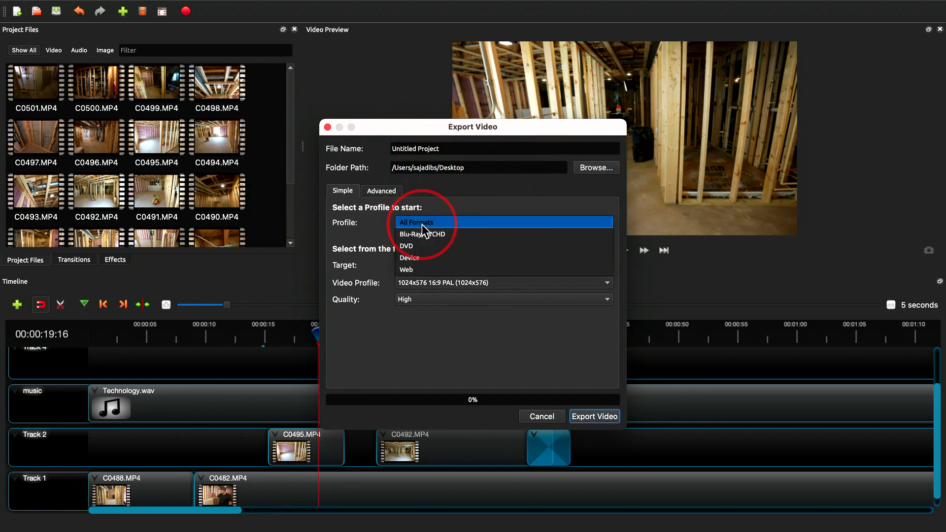
click(422, 222)
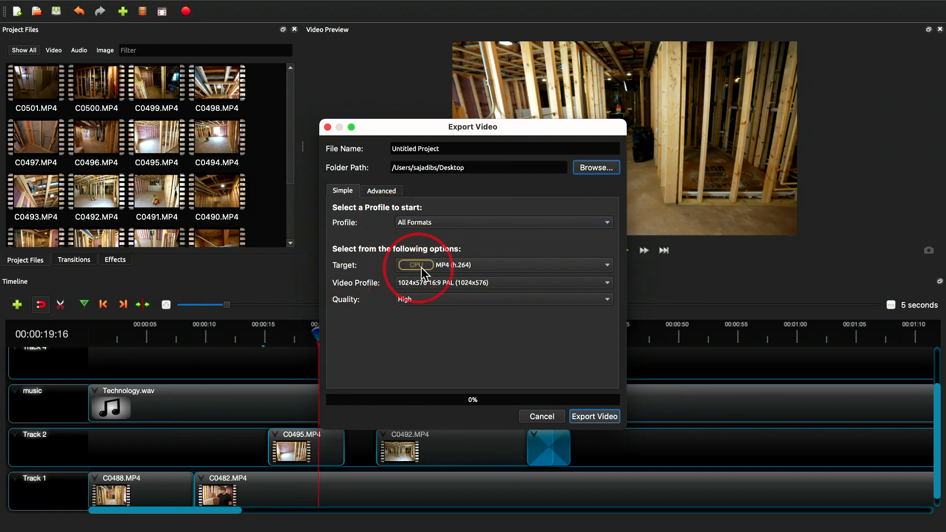
click(472, 268)
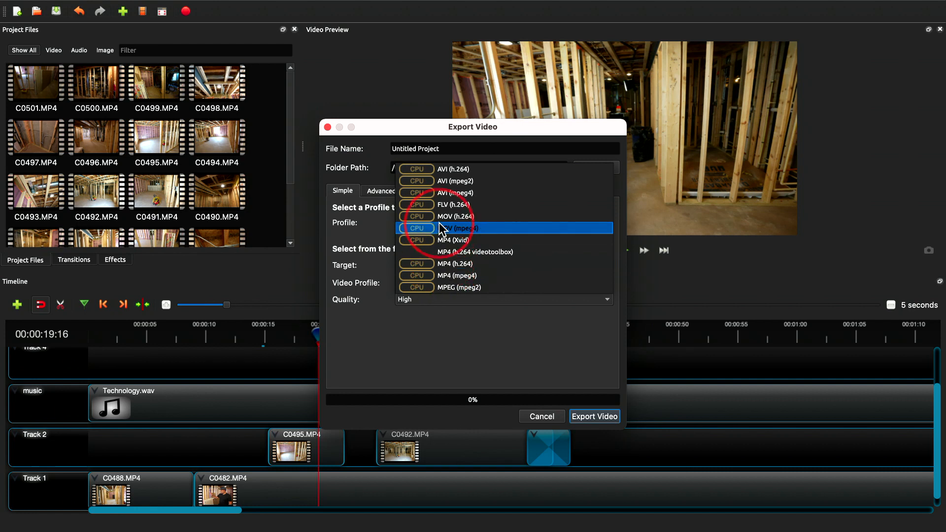
click(462, 265)
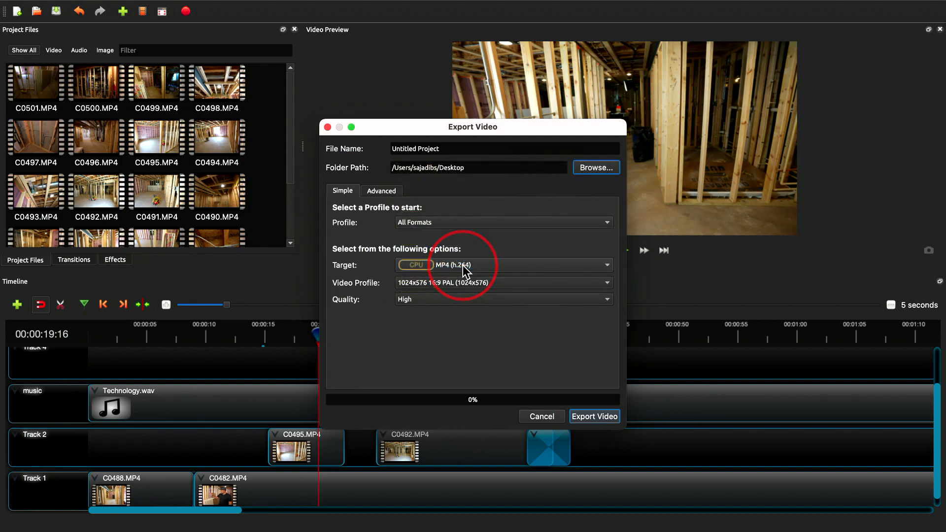
Set the video profile to HD 1080p 23.98 fps (1920x1080) with High quality, and export the video.
click(418, 284)
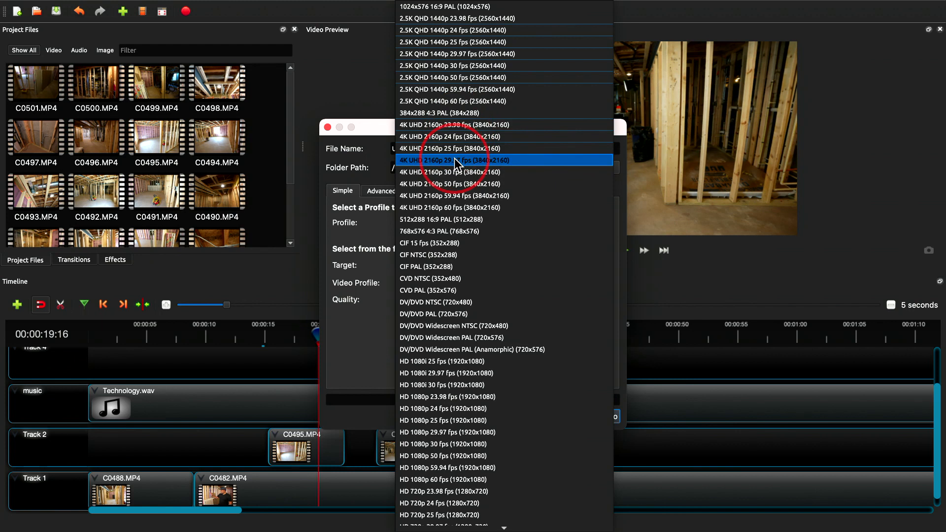
scroll(529, 365, down, 1)
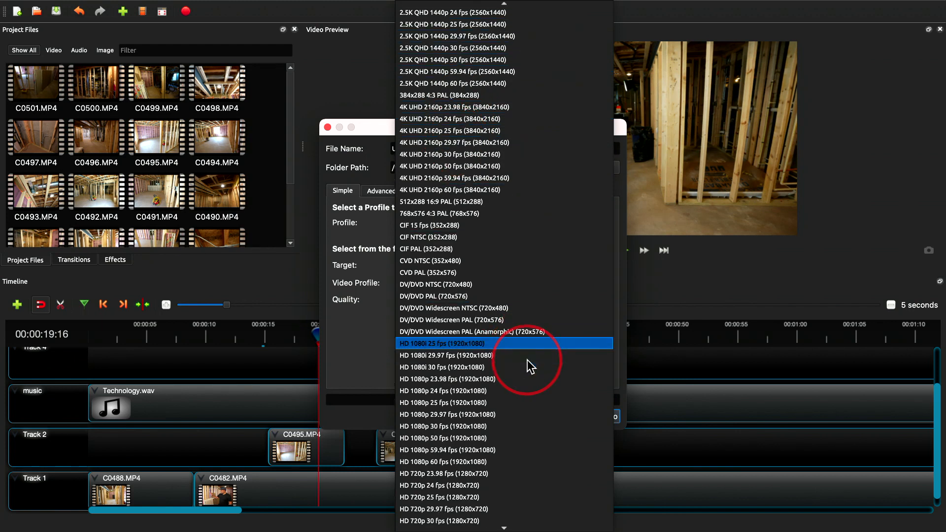
scroll(530, 367, down, 1)
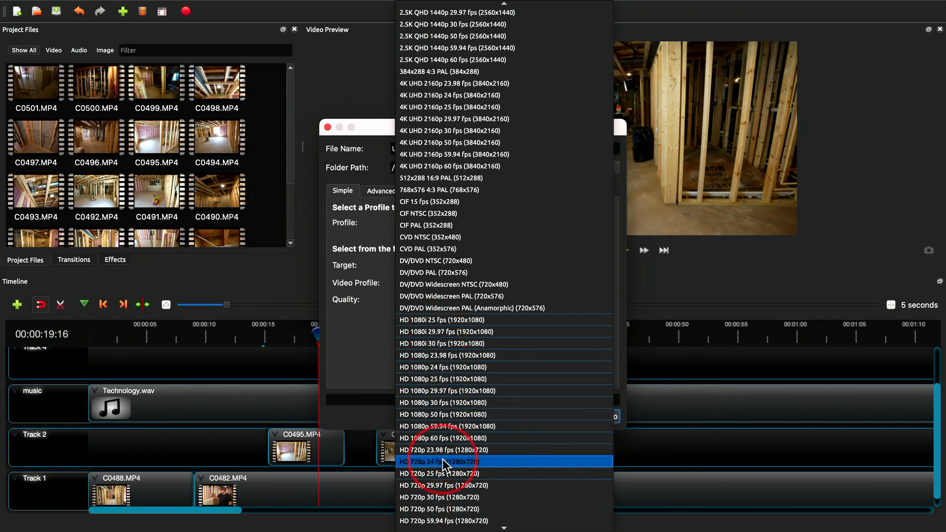
click(452, 363)
click(412, 301)
click(412, 303)
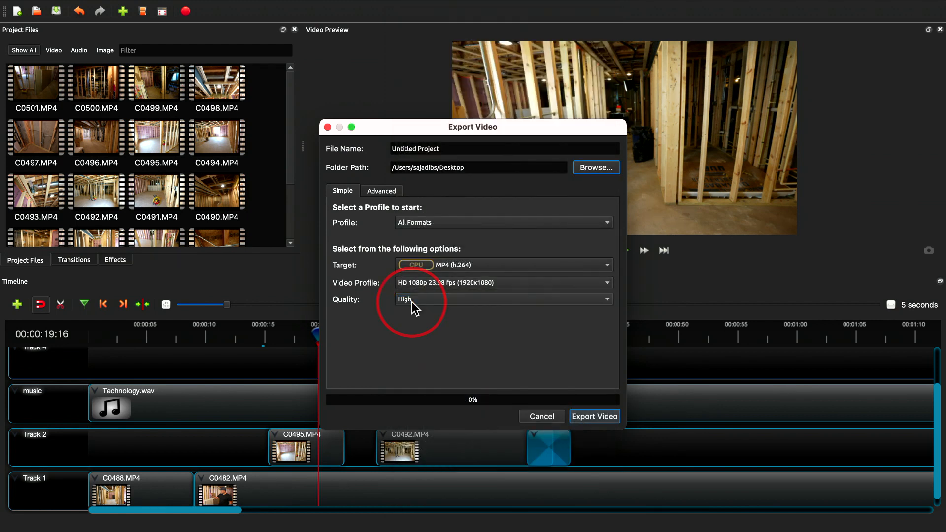
click(590, 419)
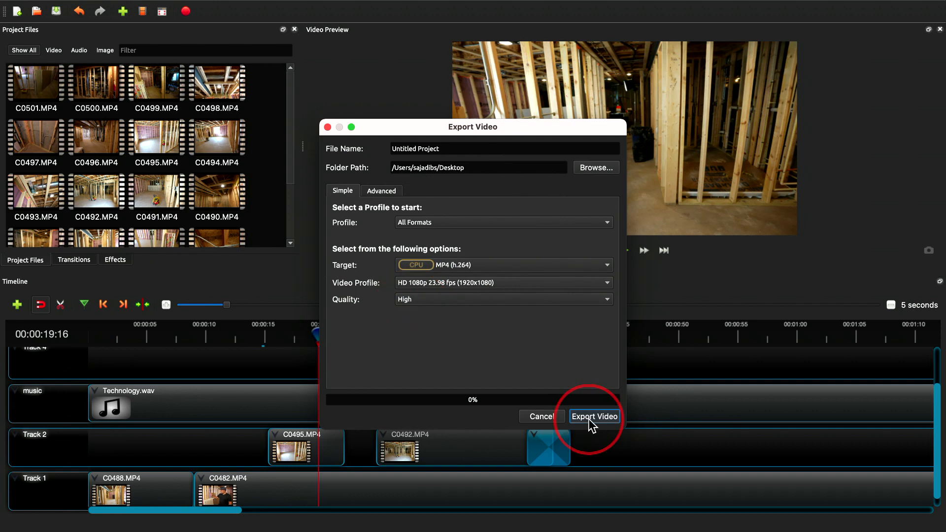